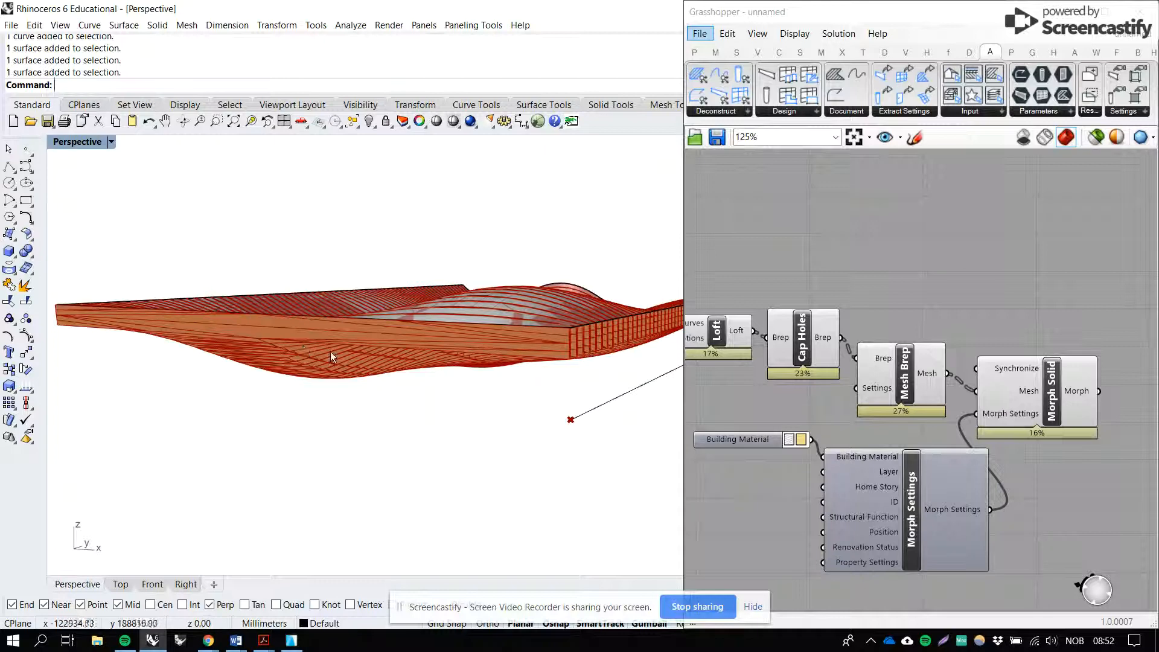
Step: Examine the solid's geometry and trace its component chain from Morph Solid back to Join Curves
mouse_move(368, 348)
right_mouse_down()
mouse_move(499, 292)
mouse_move(496, 320)
mouse_move(468, 332)
mouse_move(492, 316)
mouse_move(629, 325)
right_mouse_up()
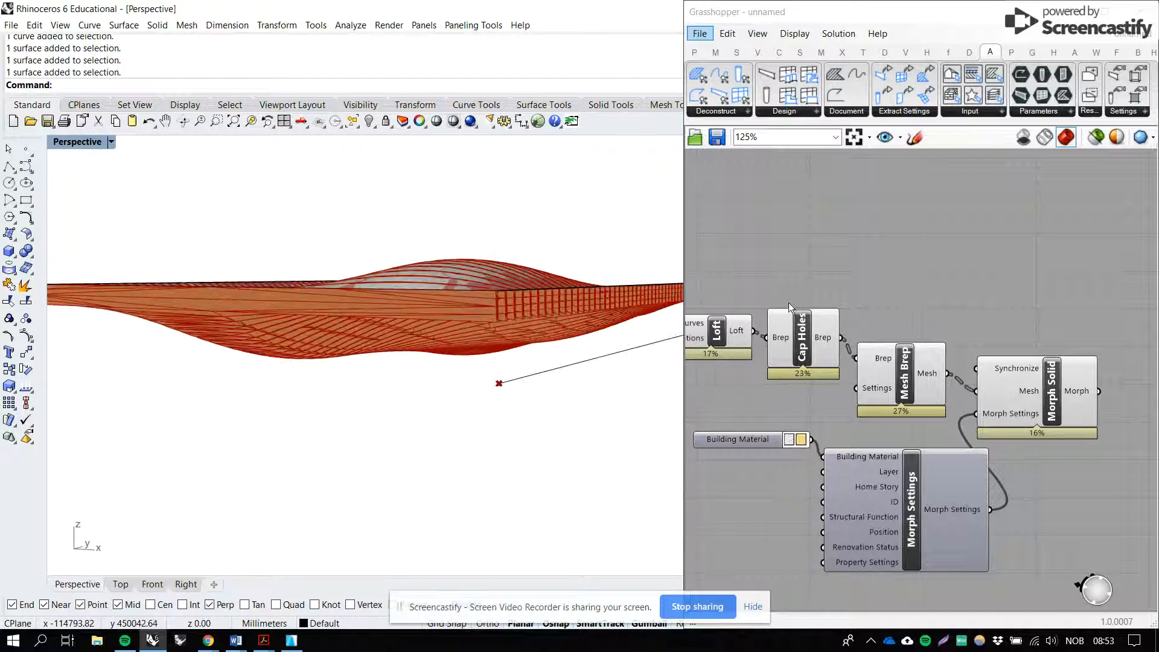
left_click(1025, 390)
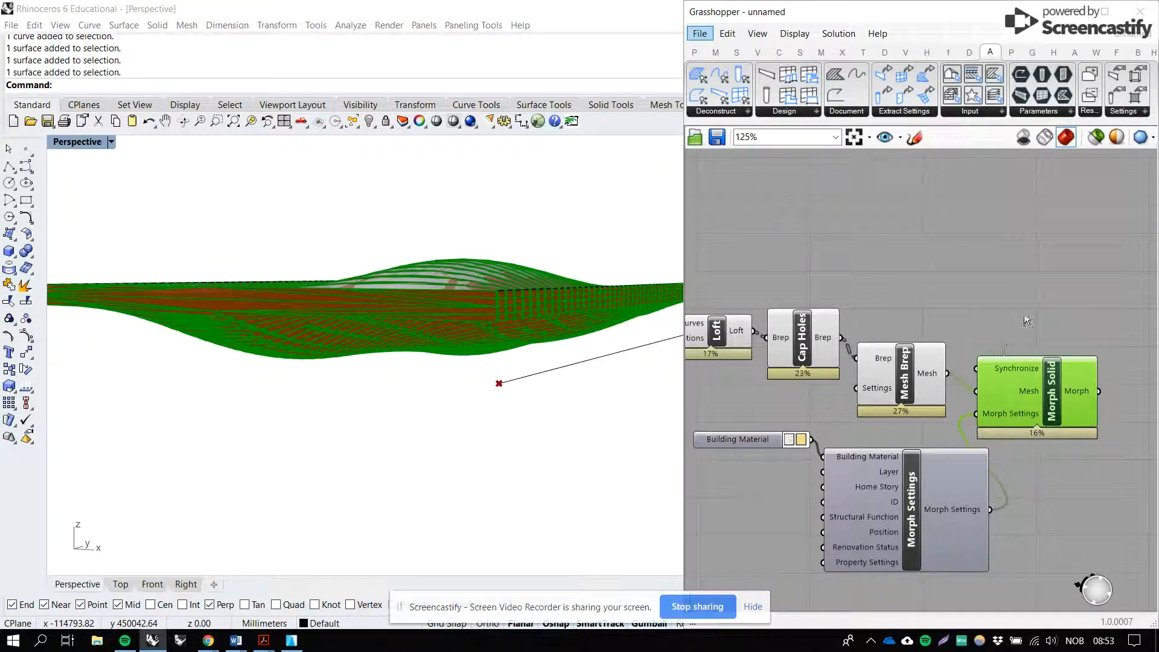
left_click_drag(1027, 306, 723, 393)
scroll(724, 393, "down", 3)
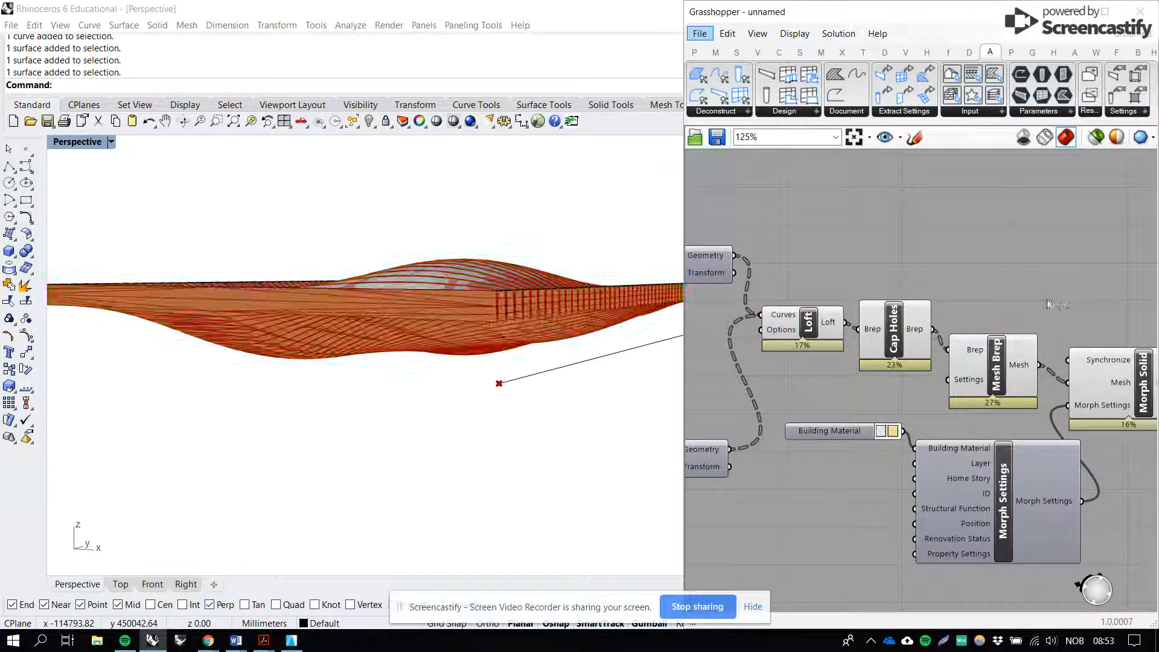
right_click_drag(874, 321, 999, 317)
scroll(1000, 316, "down", 2)
right_click_drag(772, 276, 859, 275)
scroll(859, 275, "up", 3)
Step: Turn on the preview of the Join Curves component
left_click(827, 342)
left_click_drag(825, 339, 838, 345)
right_click_drag(838, 345, 894, 380)
left_click_drag(826, 298, 770, 309)
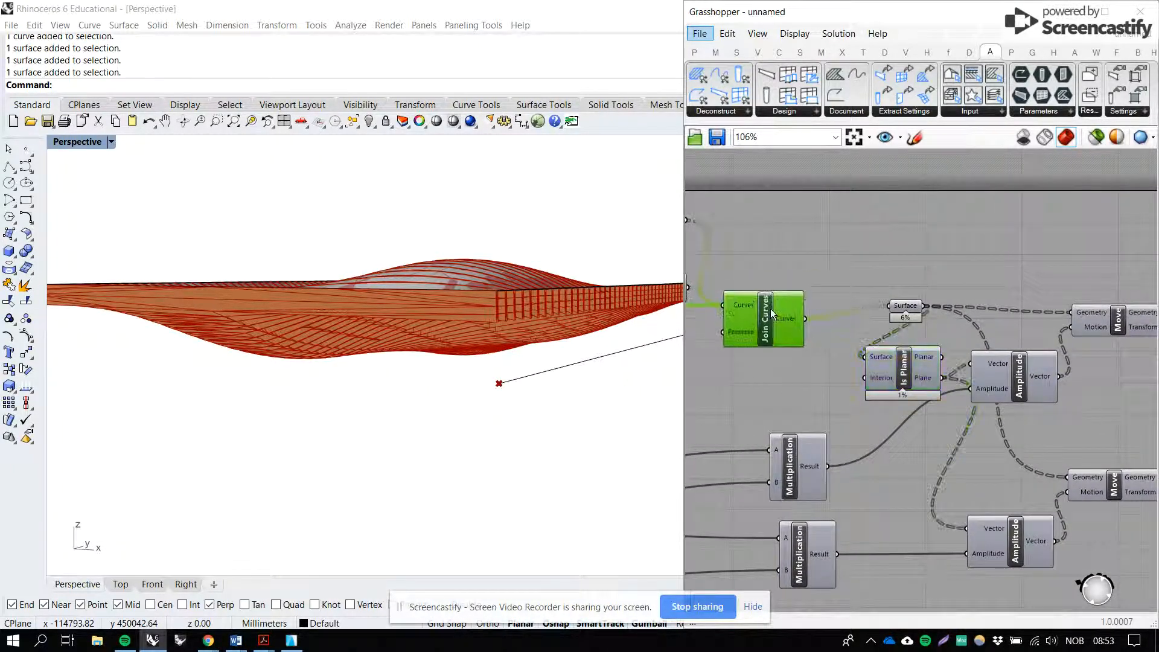
right_click(770, 308)
left_click(807, 335)
left_click(817, 265)
Step: Turn off the preview of both Move components and everything downstream, from Loft to Morph Solid
scroll(914, 284, "down", 3)
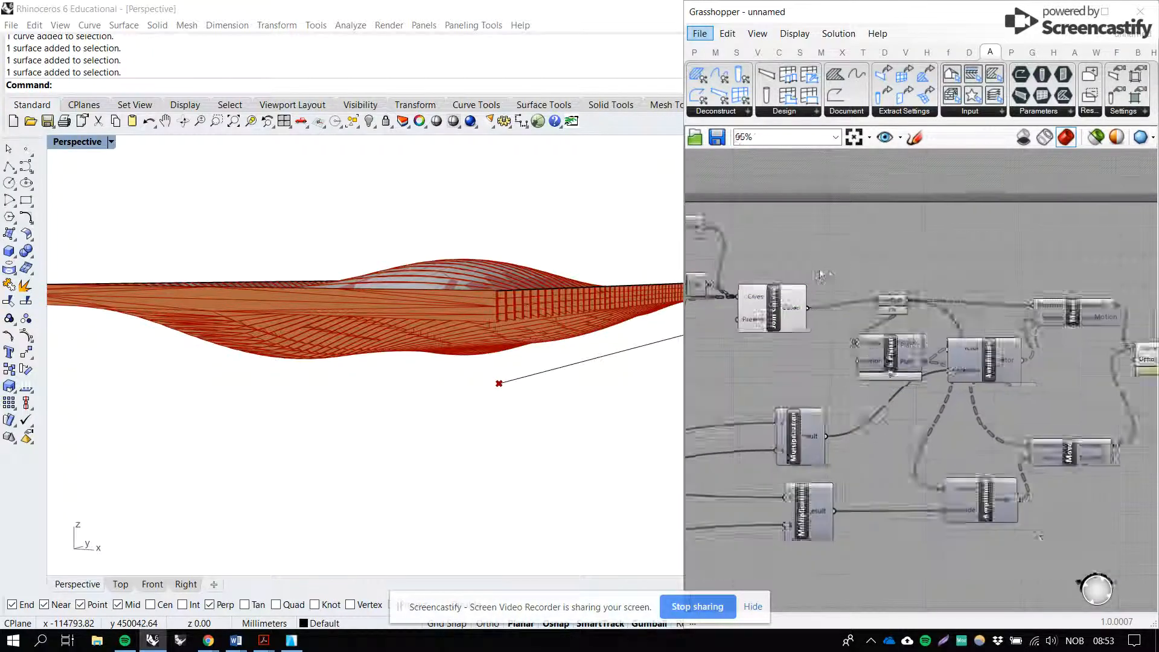
right_click_drag(913, 284, 803, 305)
left_click_drag(1092, 306, 869, 435)
right_click(1045, 240)
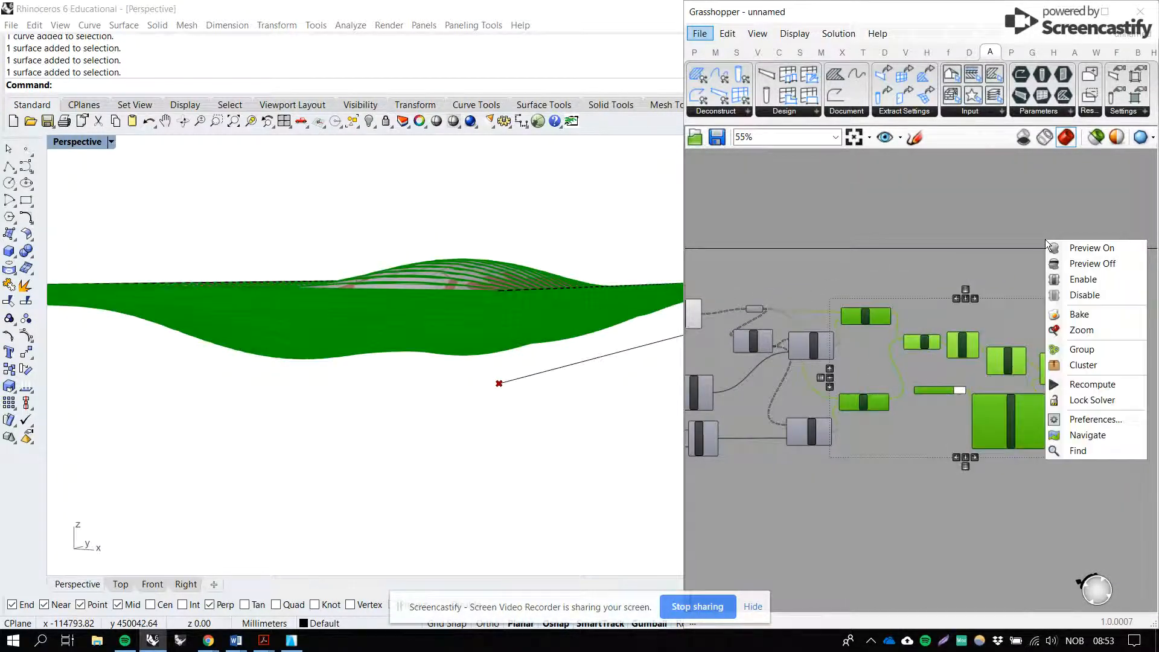
left_click(1070, 263)
left_click(942, 267)
right_click_drag(872, 262, 998, 292)
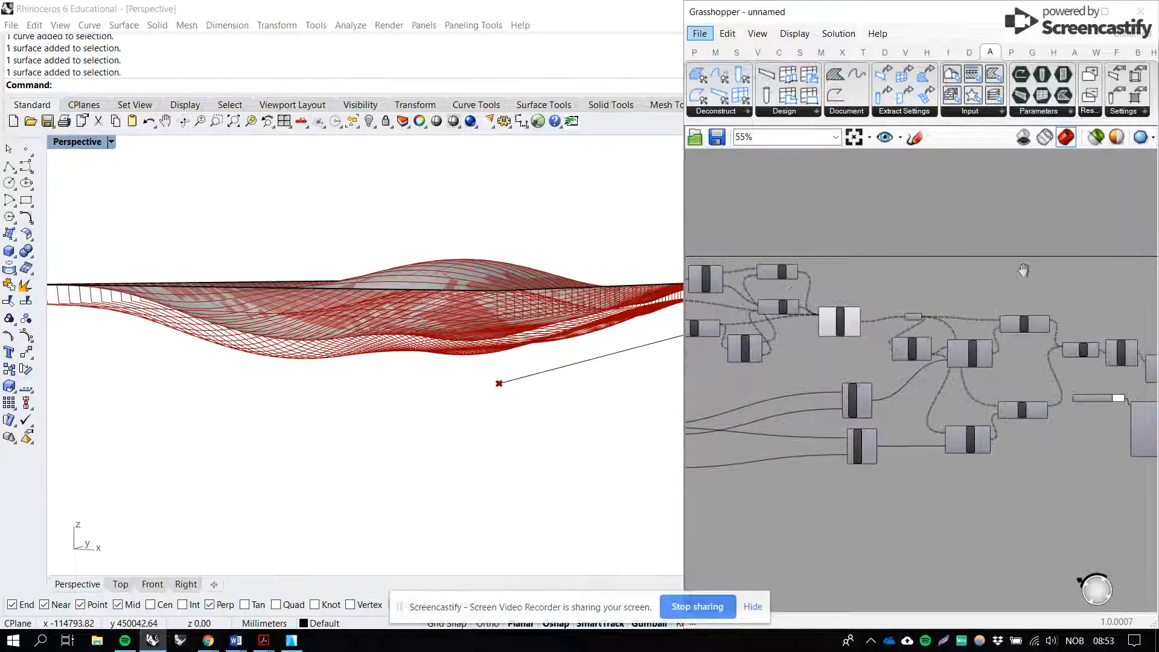
Step: Turn on the preview of the Surface parameter and turn off the preview of Join Curves
scroll(842, 322, "up", 3)
left_click(869, 329)
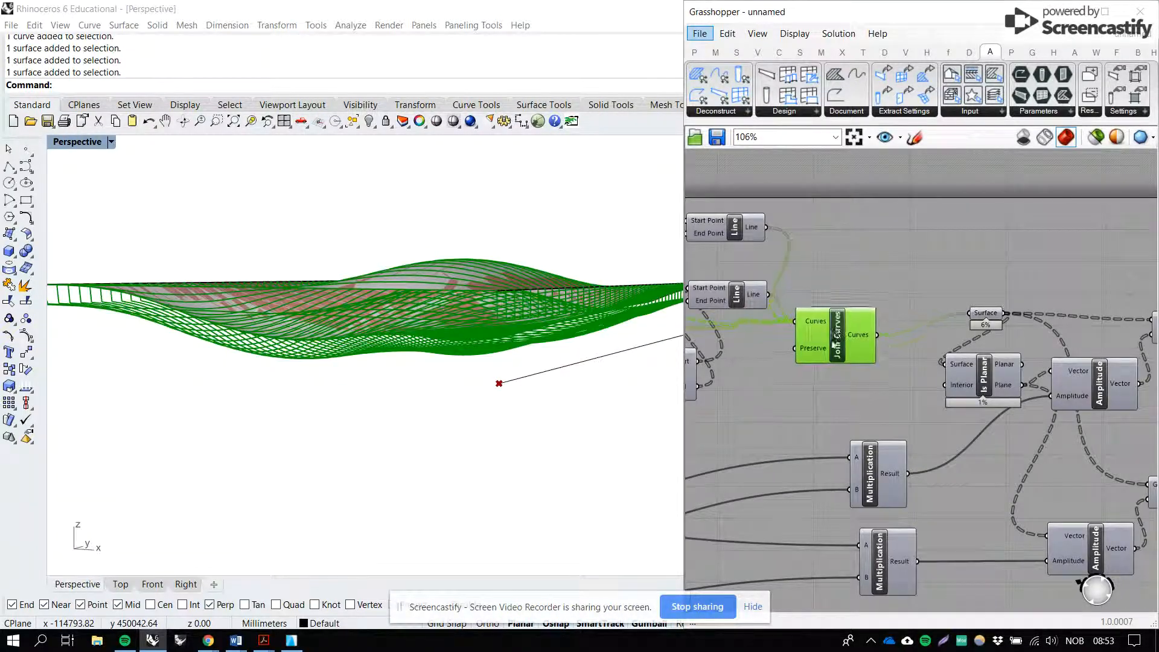
left_click_drag(869, 329, 867, 331)
left_click(984, 313)
right_click(973, 312)
left_click(1003, 339)
left_click(856, 321)
right_click(856, 320)
left_click(912, 343)
left_click(987, 314)
right_click_drag(526, 276, 506, 289)
Step: Move the Surface parameter and the Is Planar component up closer together beside Join Curves
right_click_drag(996, 365, 949, 365)
left_click_drag(949, 366, 949, 379)
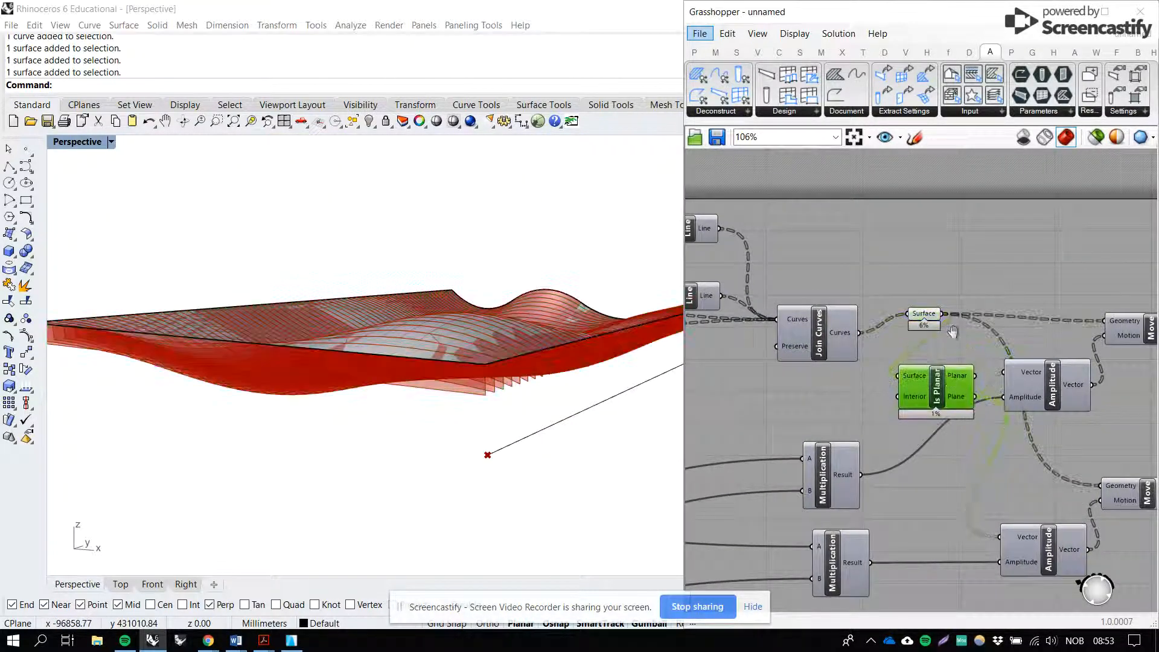
right_click_drag(965, 341, 922, 342)
left_click_drag(882, 314, 862, 289)
left_click_drag(890, 387, 891, 333)
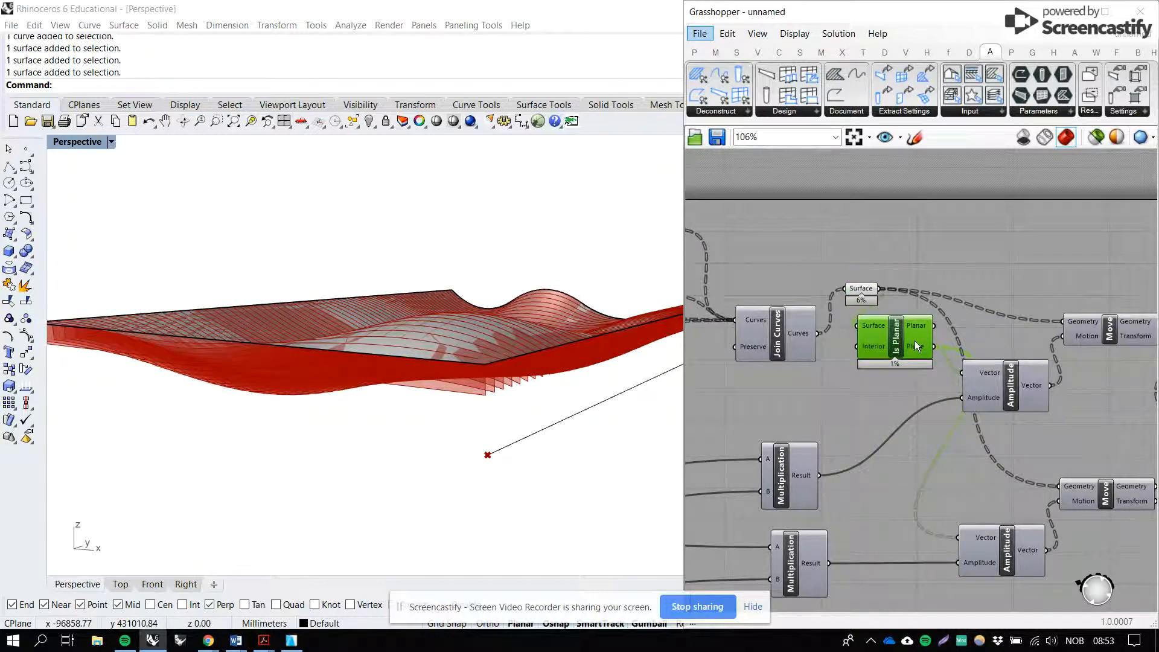
left_click(855, 289)
Step: Add an Orient component on the canvas above the Surface and Is Planar components
right_click_drag(903, 253, 827, 286)
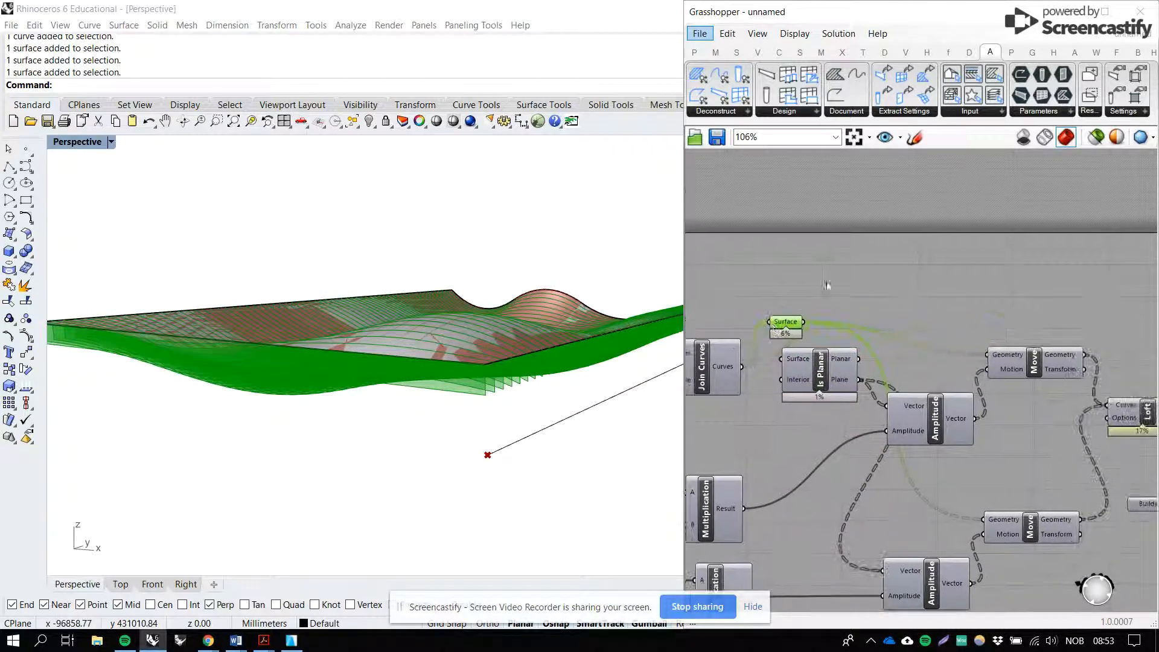
double_click(884, 258)
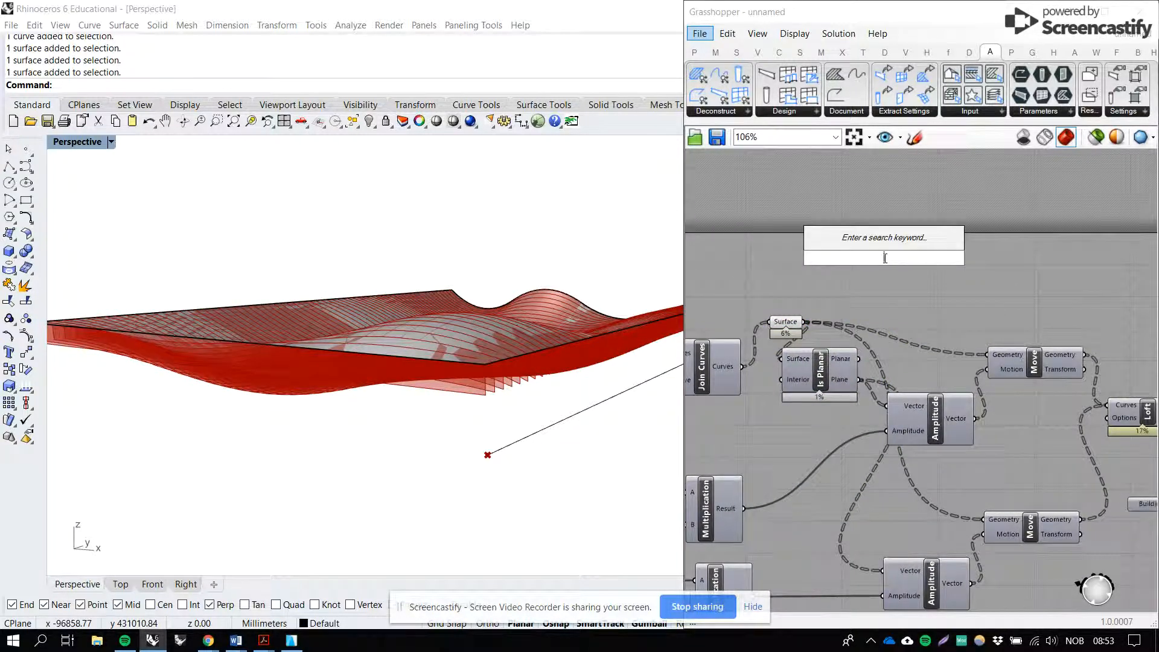
type("orient")
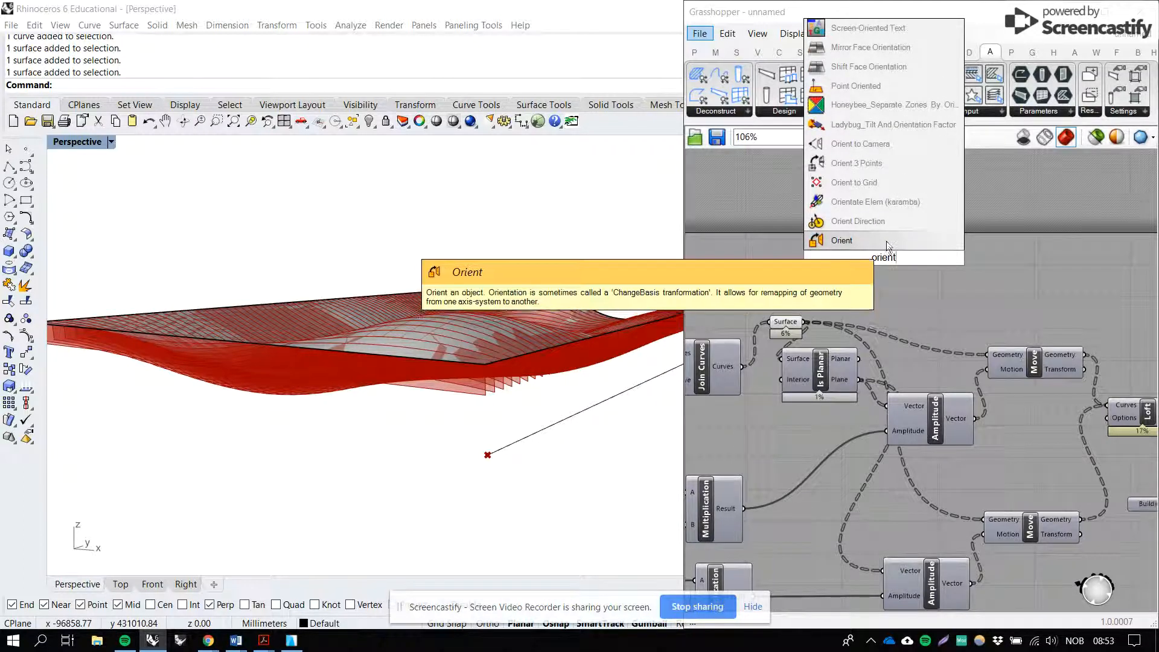
left_click(886, 241)
left_click_drag(889, 258, 939, 273)
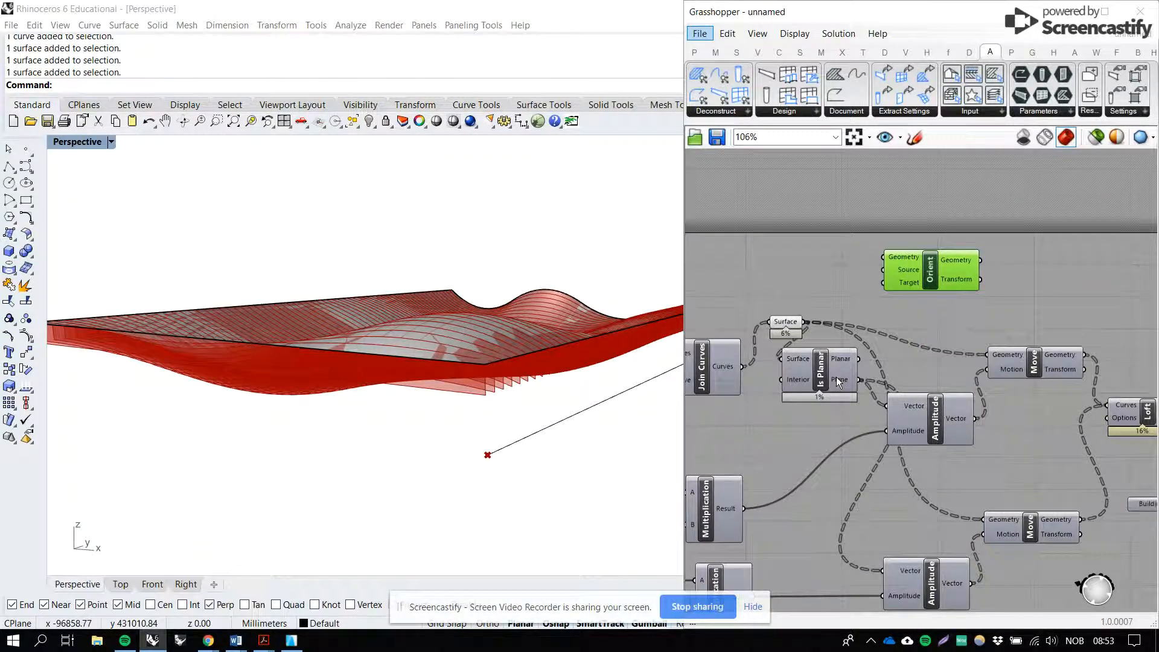
Step: Connect Surface to Orient's Geometry input and Is Planar's Plane output to Orient's Source input
left_click_drag(800, 322, 885, 256)
left_click_drag(861, 381, 882, 277)
left_click(905, 290)
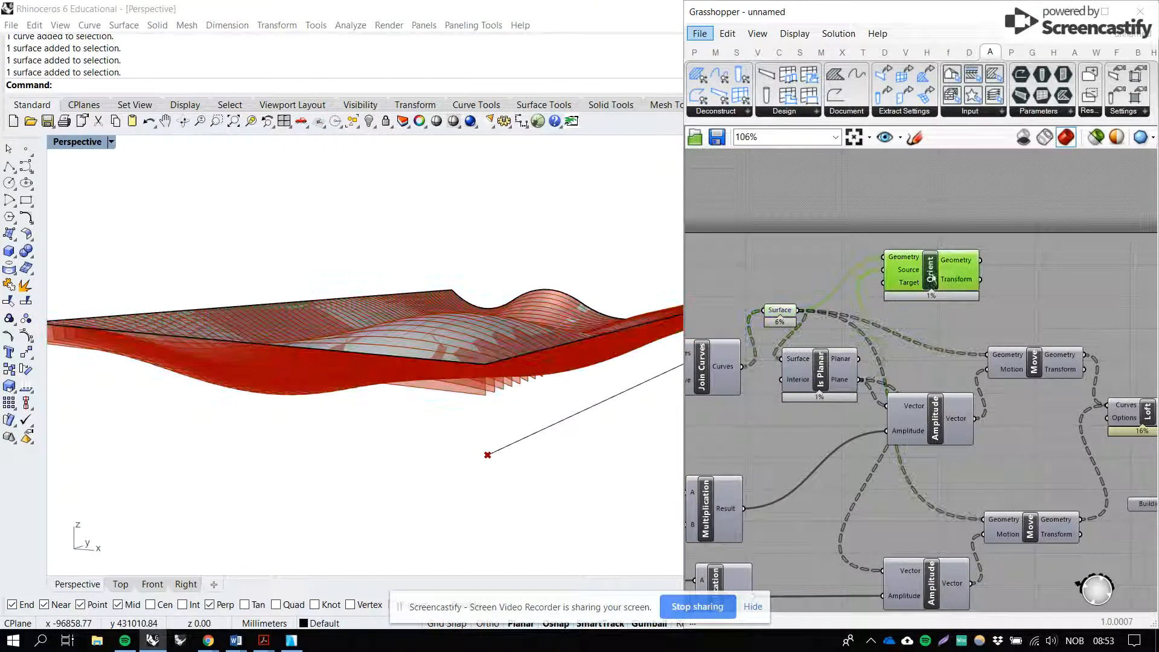
Step: Inspect the oriented surfaces around the world origin in the Perspective view
scroll(582, 292, "down", 5)
scroll(584, 287, "down", 2)
scroll(280, 423, "up", 6)
scroll(289, 429, "up", 5)
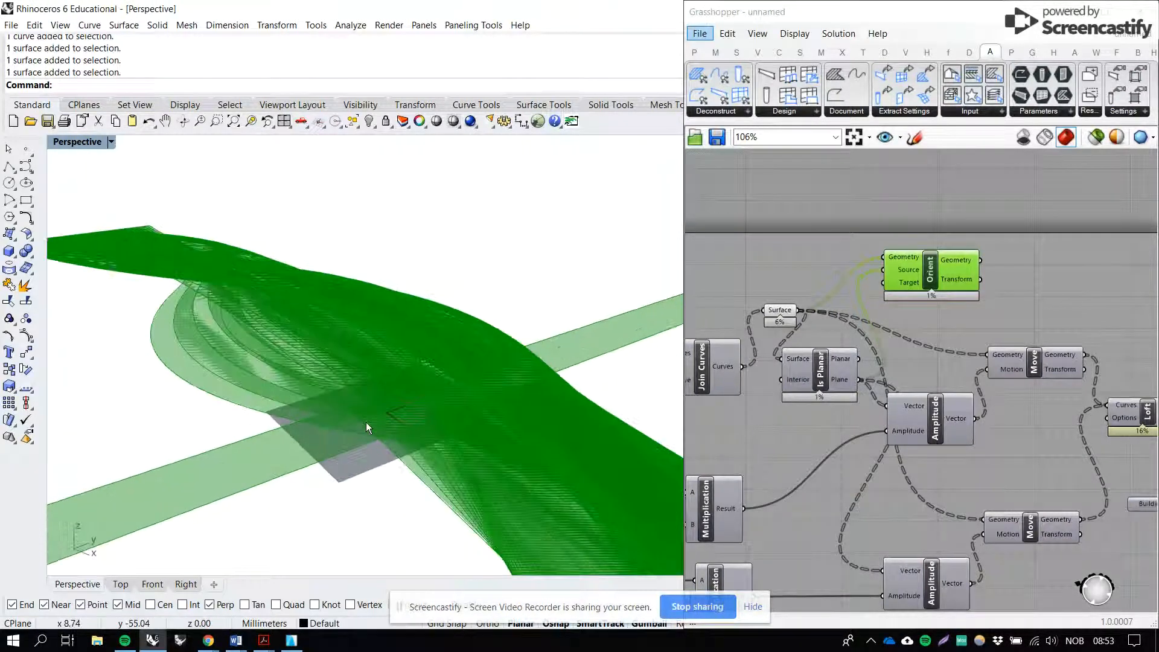
scroll(364, 405, "down", 5)
right_click_drag(371, 405, 377, 438)
Step: Move the Orient component aside and add a Linear Array component above it
right_click_drag(916, 328, 861, 374)
left_click_drag(884, 324, 940, 304)
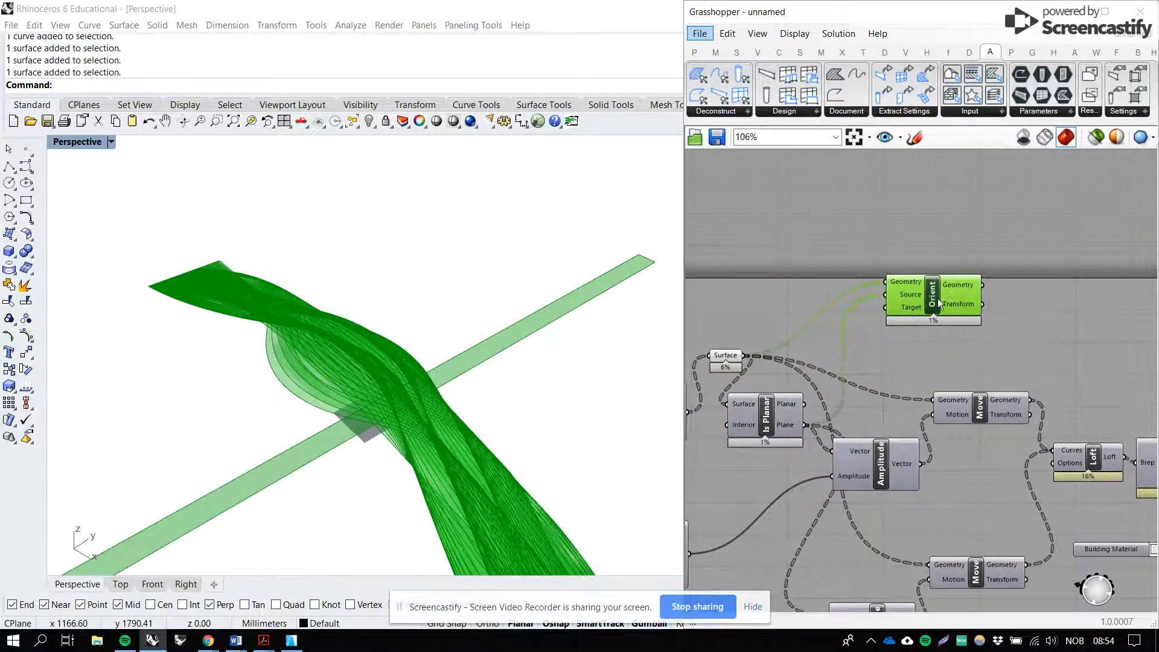
left_click(759, 52)
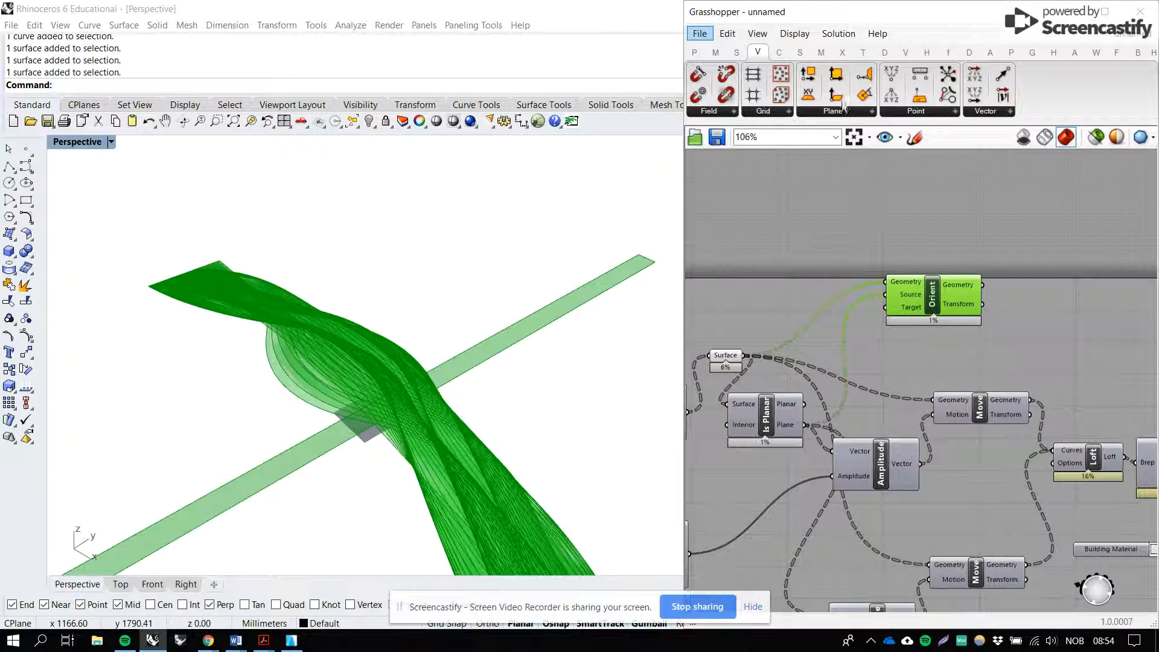
left_click(946, 112)
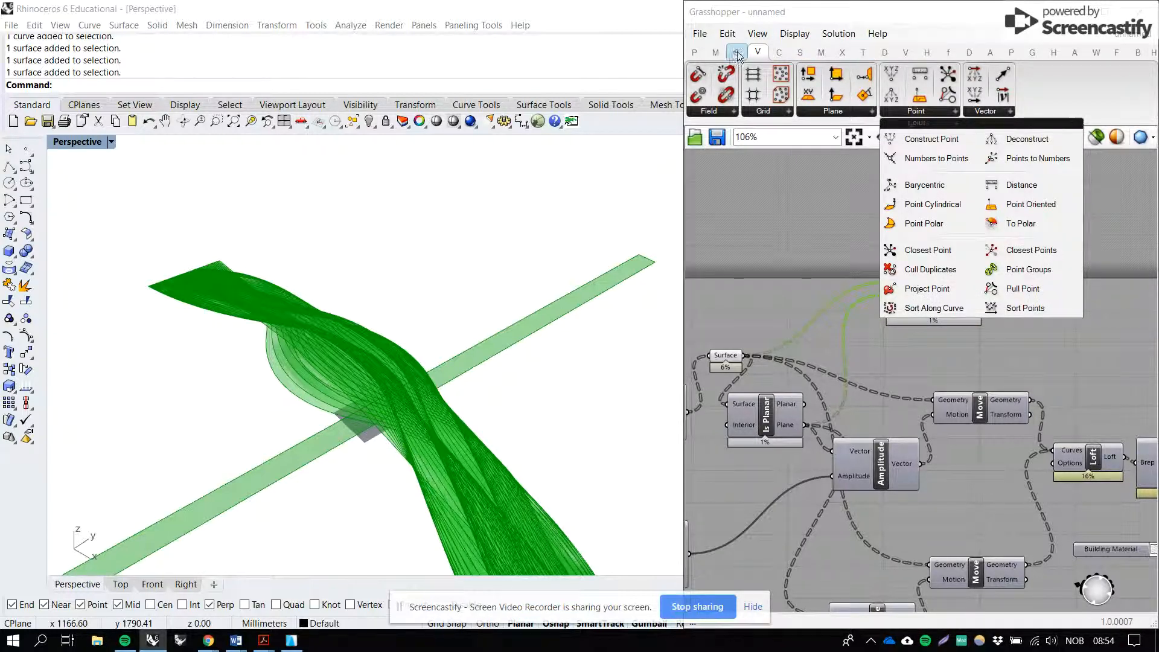
left_click(783, 111)
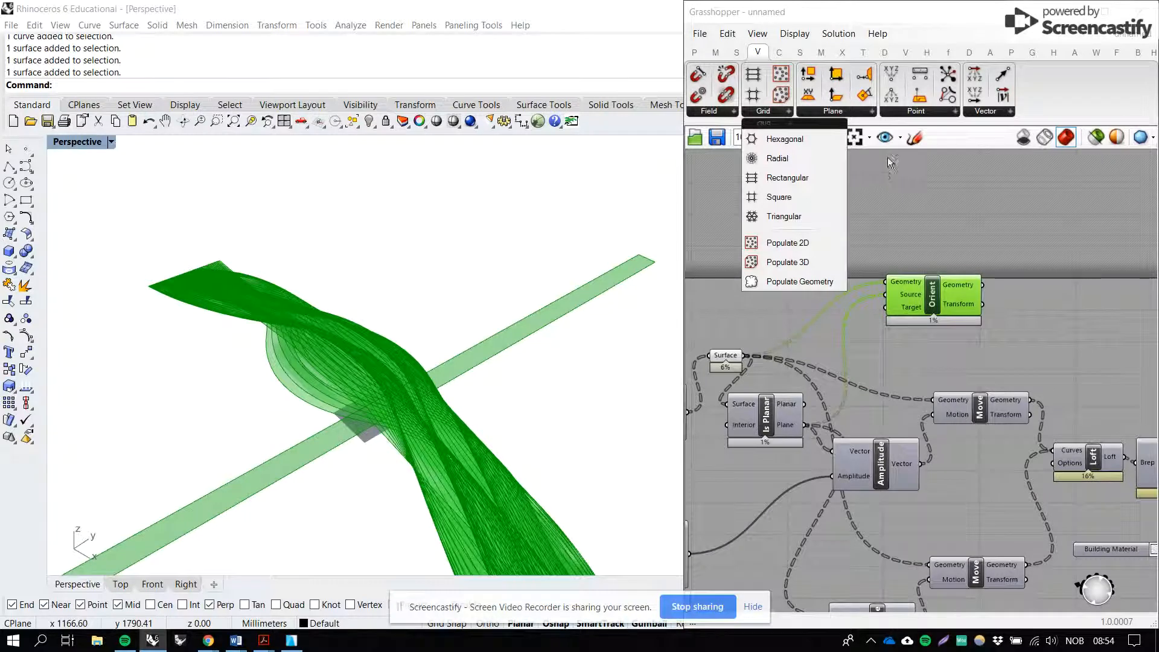
left_click(736, 52)
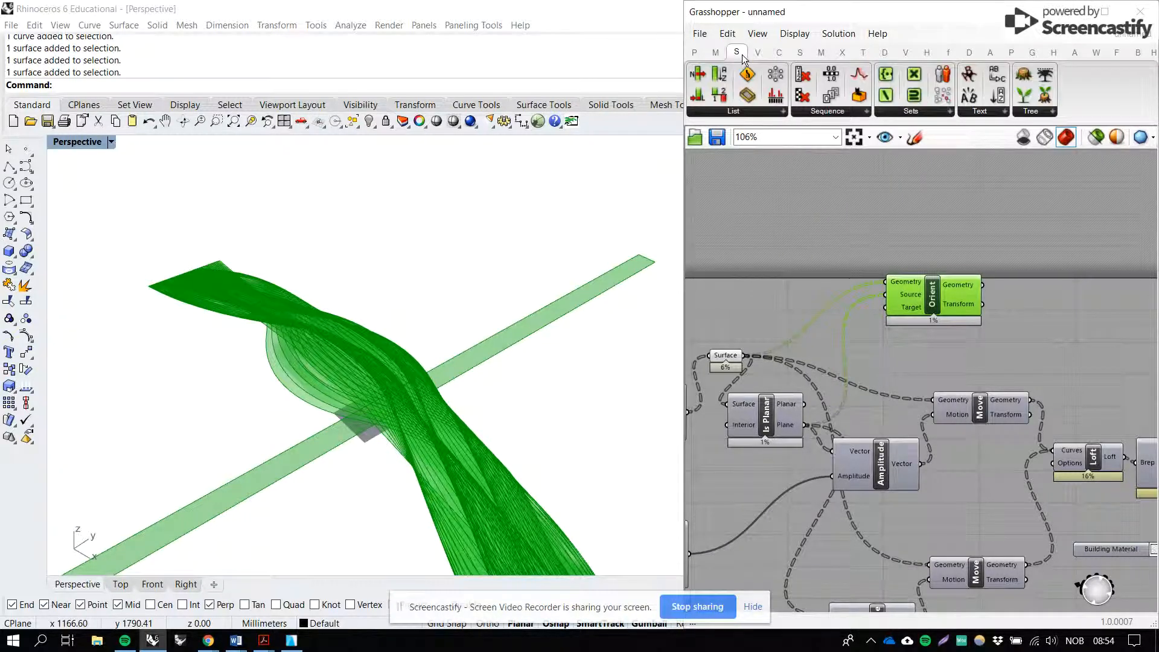
double_click(771, 195)
type("linear")
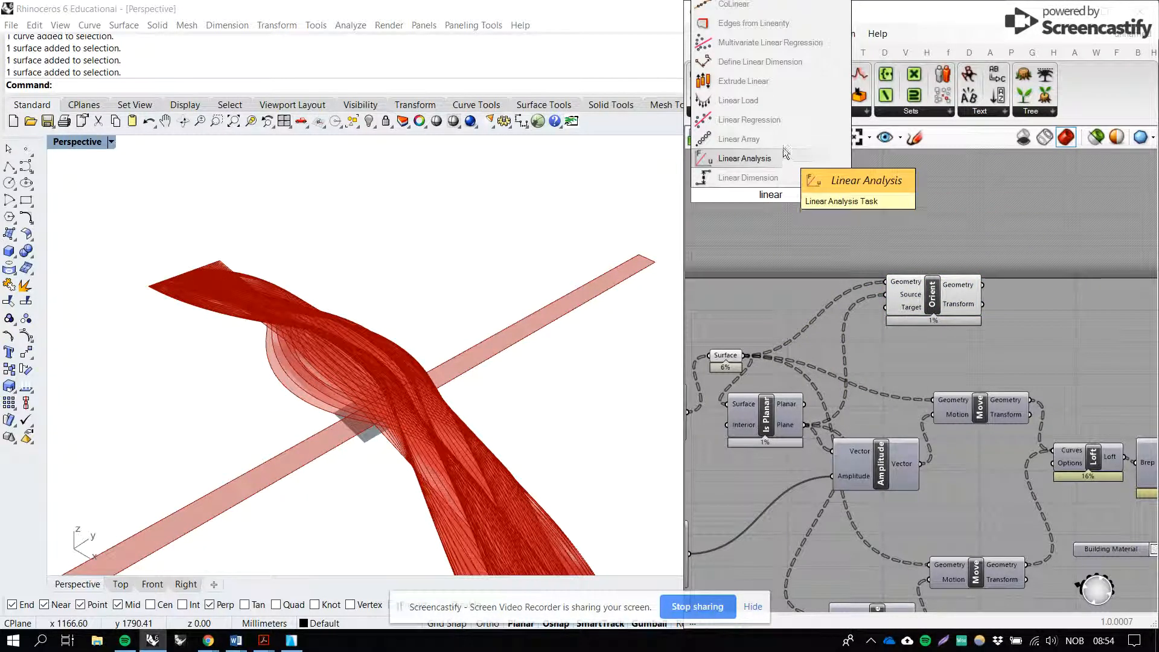
left_click(790, 142)
left_click_drag(775, 193, 800, 209)
Step: Locate Linear Array in the component library and reposition the component above Orient
left_click(800, 209, "ctrl+alt")
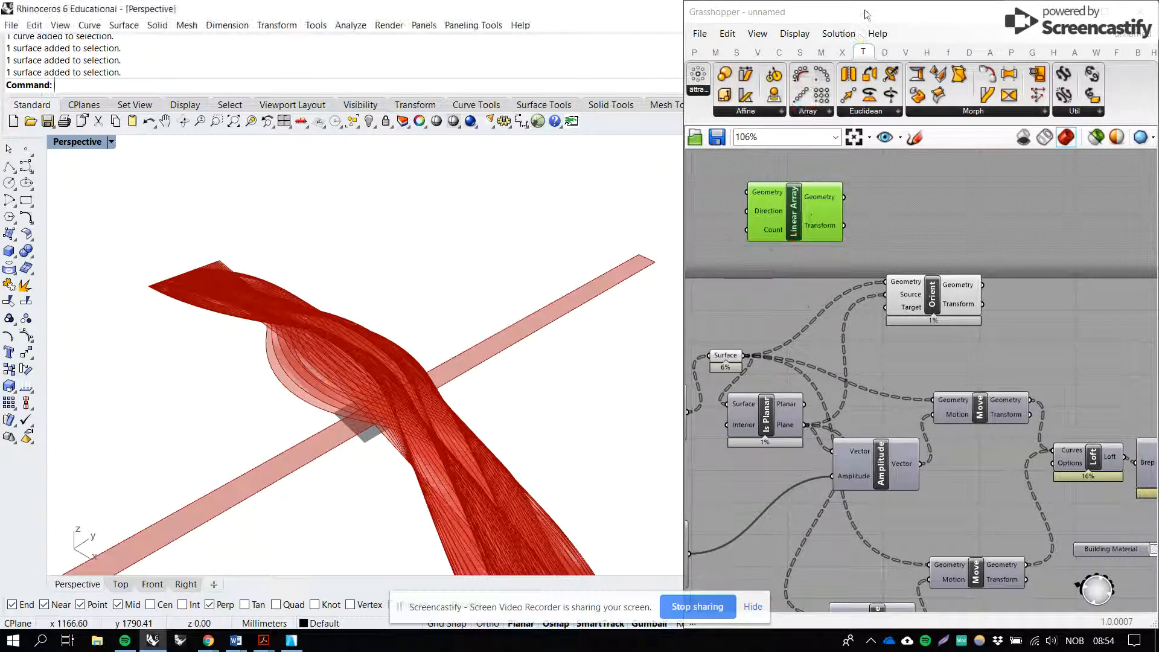
mouse_move(867, 59)
left_click_drag(811, 228, 862, 224)
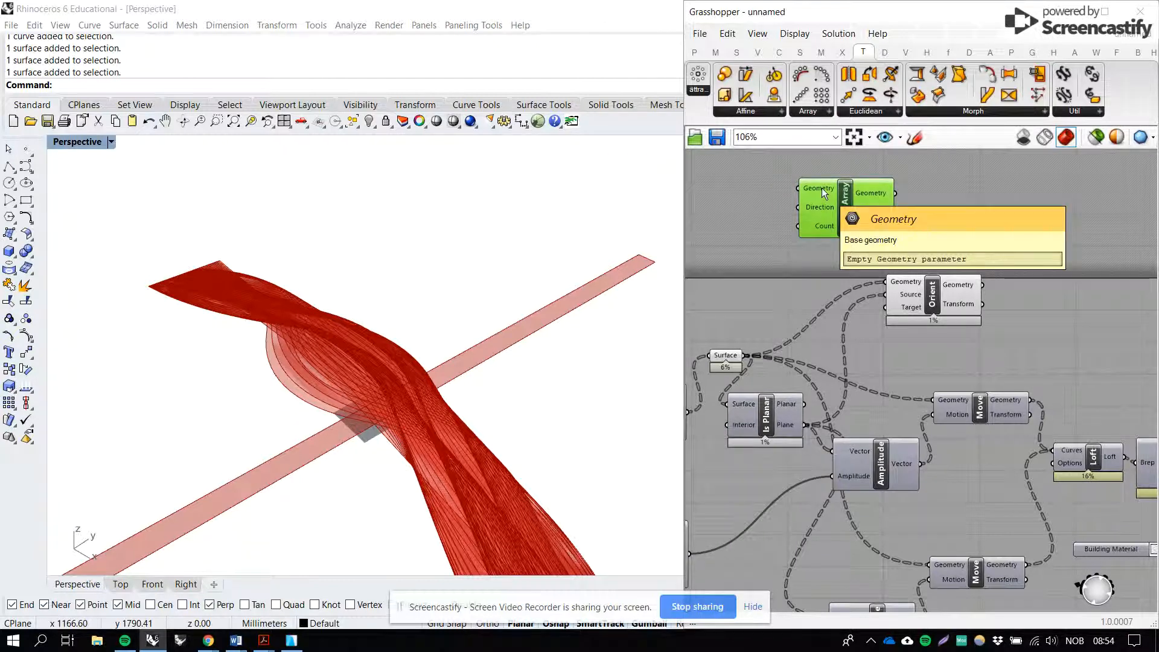
left_click_drag(821, 188, 845, 197)
Step: Add an XY Plane component and connect its Plane output to Linear Array's Geometry input
double_click(720, 220)
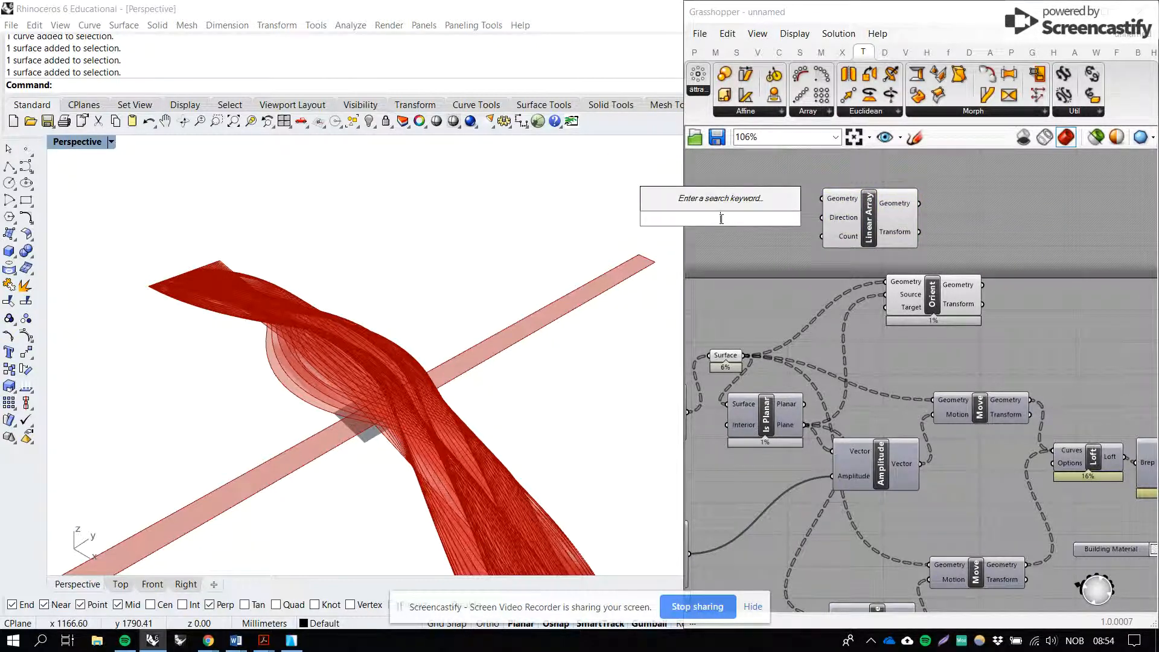
type("XY")
key("Return")
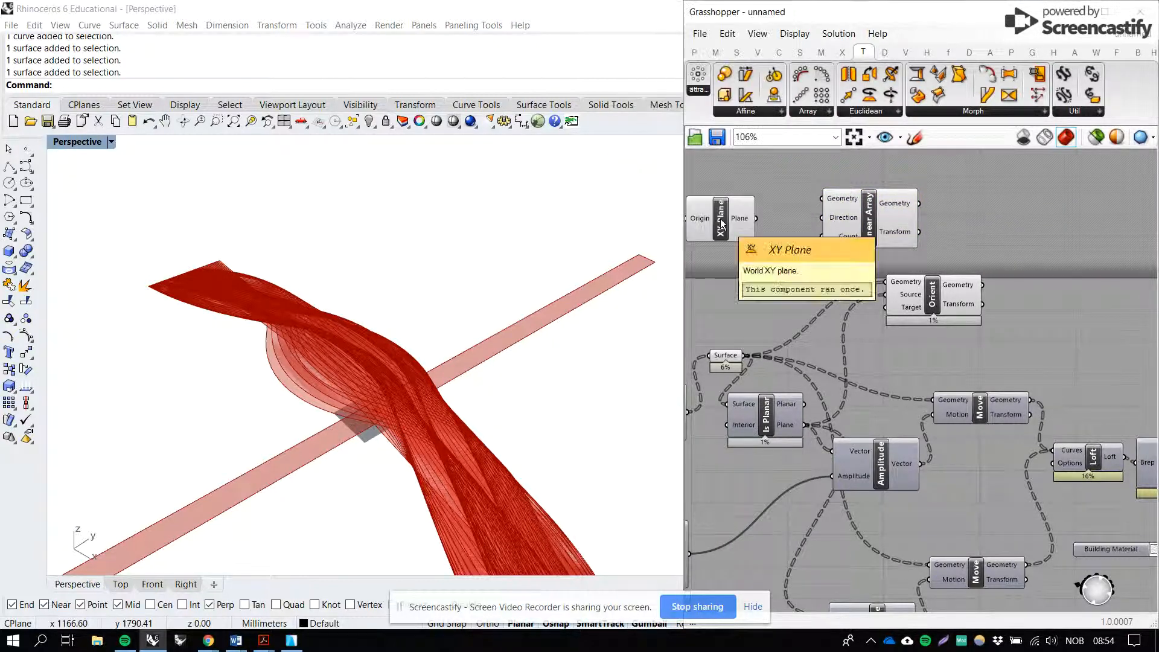
left_click_drag(757, 218, 816, 200)
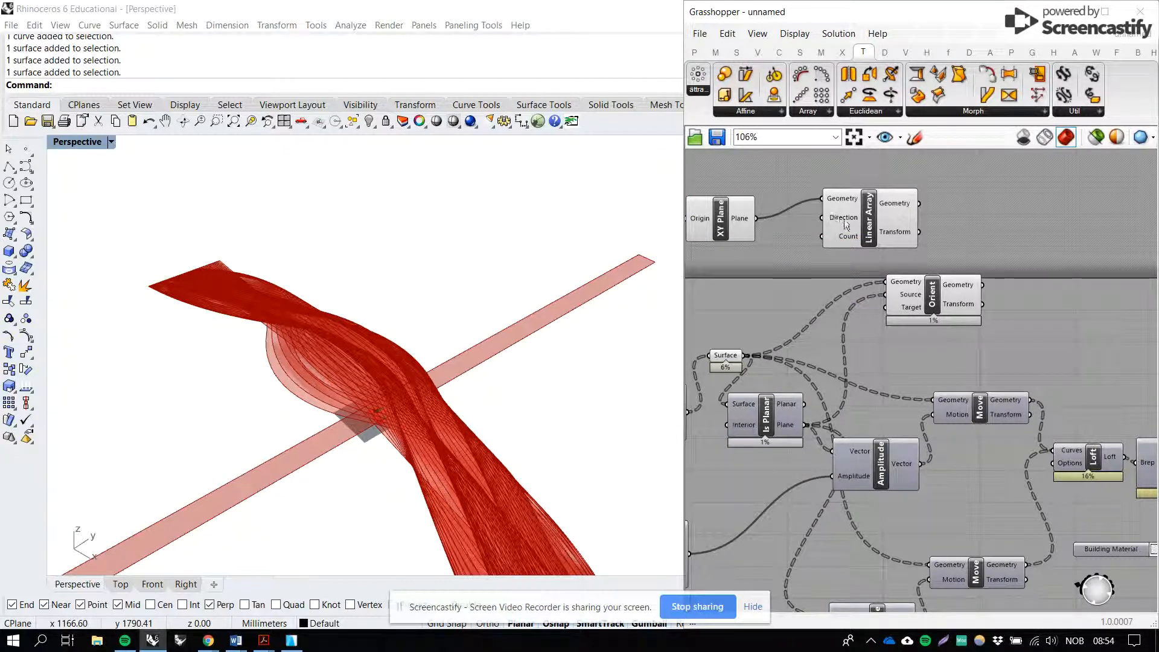
left_click_drag(720, 219, 722, 198)
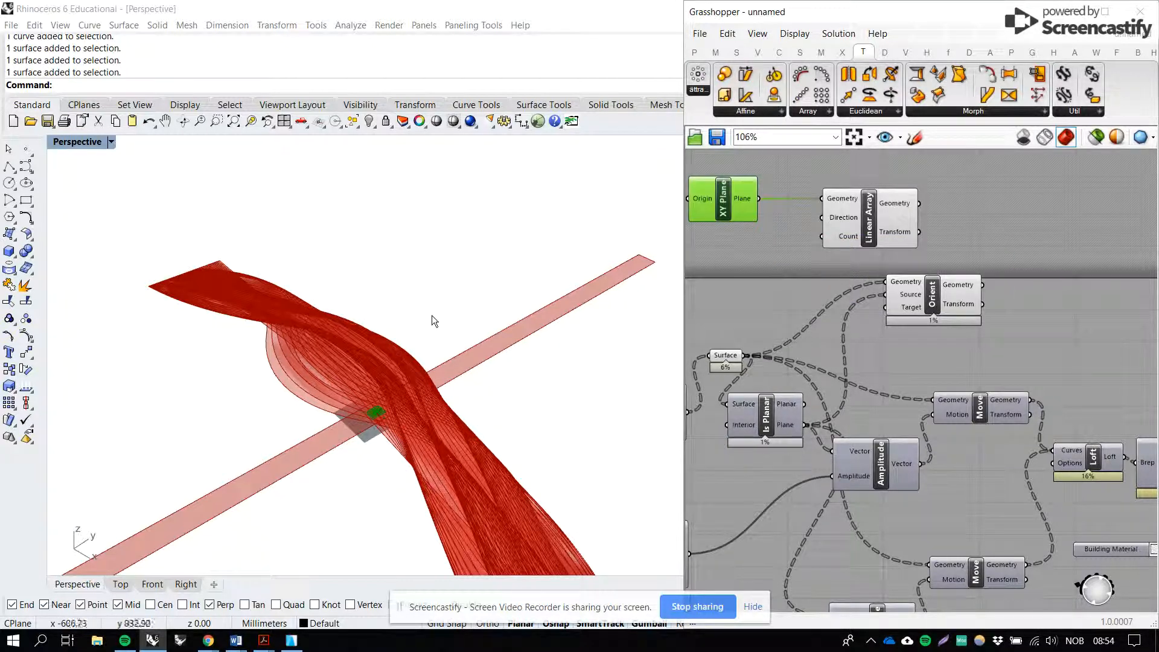
Step: Add a Unit Y component below XY Plane and connect its vector to Linear Array's Direction input
double_click(730, 253)
type("y")
key("Return")
left_click_drag(775, 253, 823, 218)
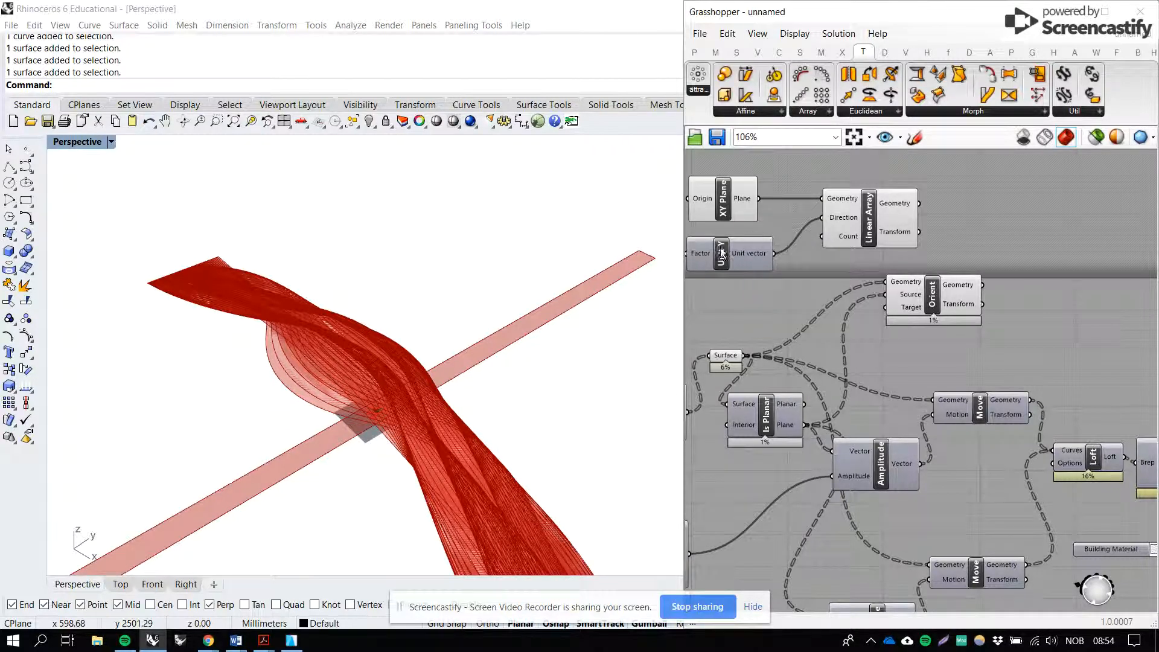
left_click_drag(723, 253, 719, 247)
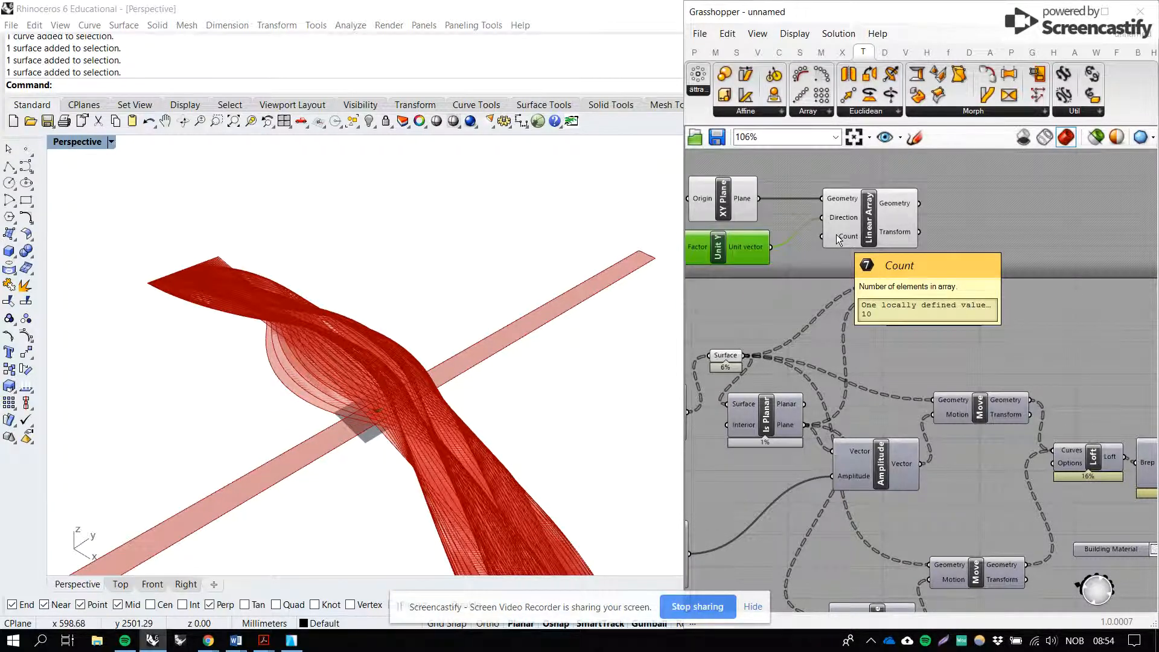
Step: Shift XY Plane and Unit Y up together and add a List Length component below them
right_click_drag(836, 234, 873, 232)
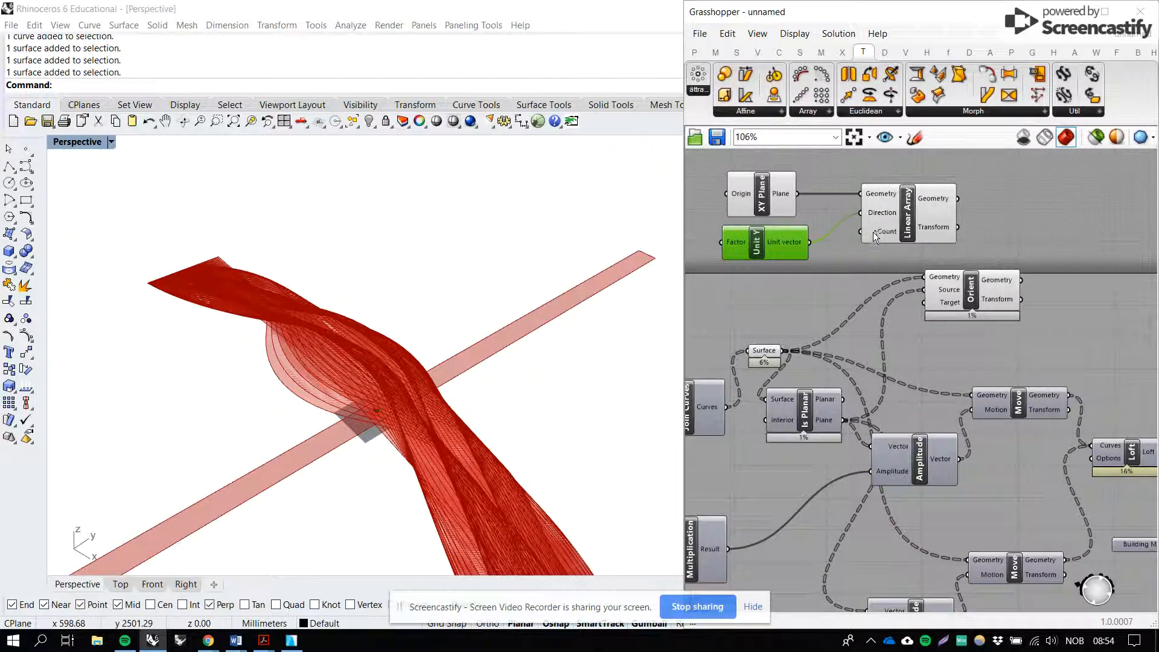
right_click_drag(806, 278, 865, 308)
left_click_drag(871, 180, 816, 264)
left_click_drag(817, 266, 828, 236)
double_click(753, 309)
type("list length")
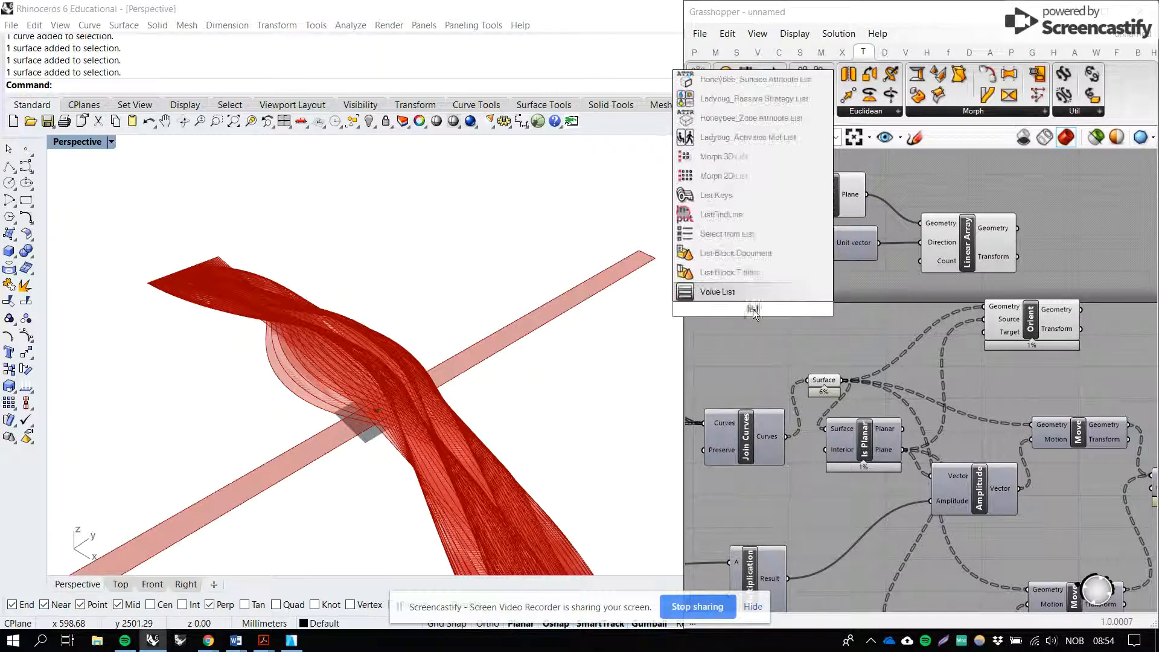
key("Return")
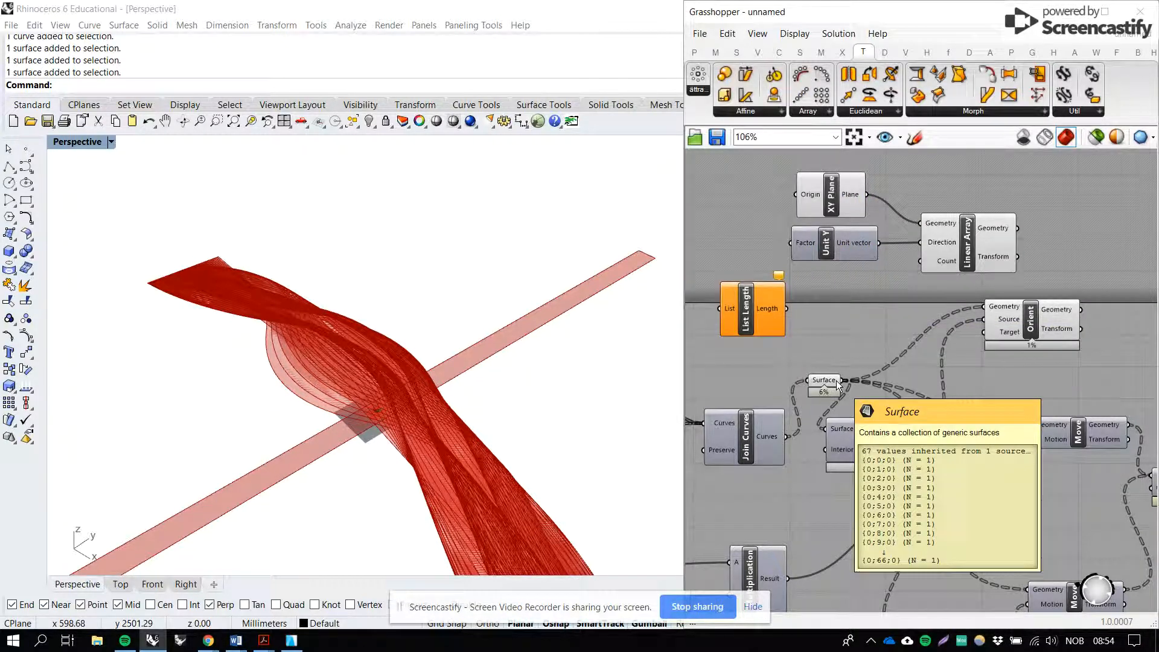
Step: Add a Flatten Tree component fed by the Surface parameter and move List Length to make room for it
left_click(828, 382)
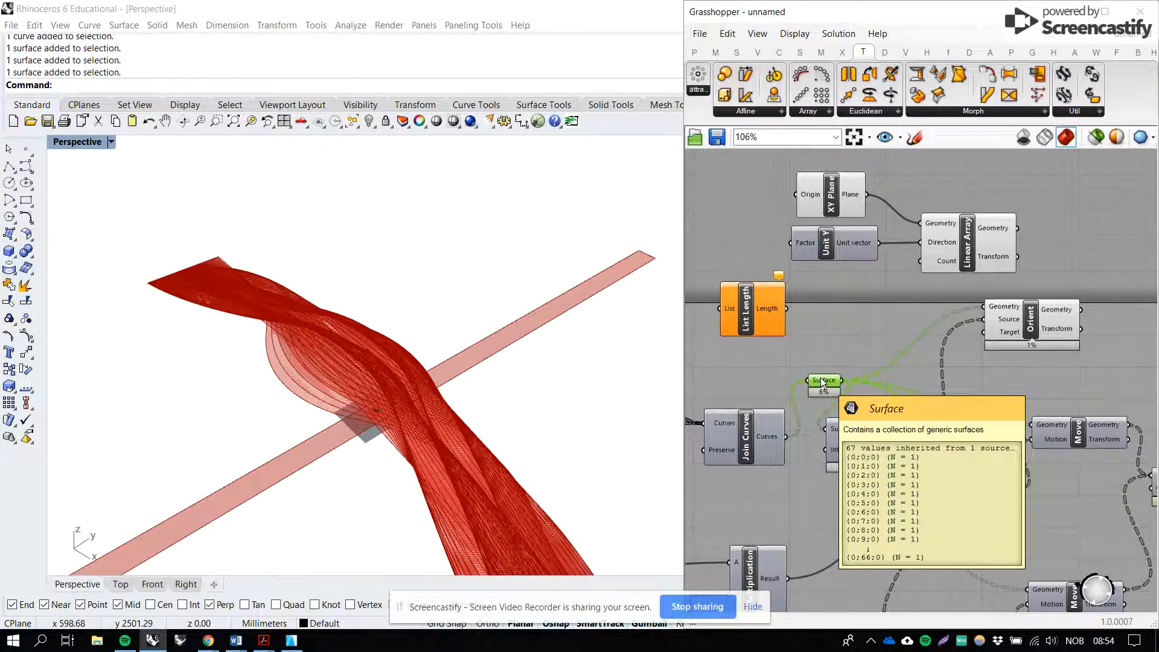
double_click(810, 339)
type("flat")
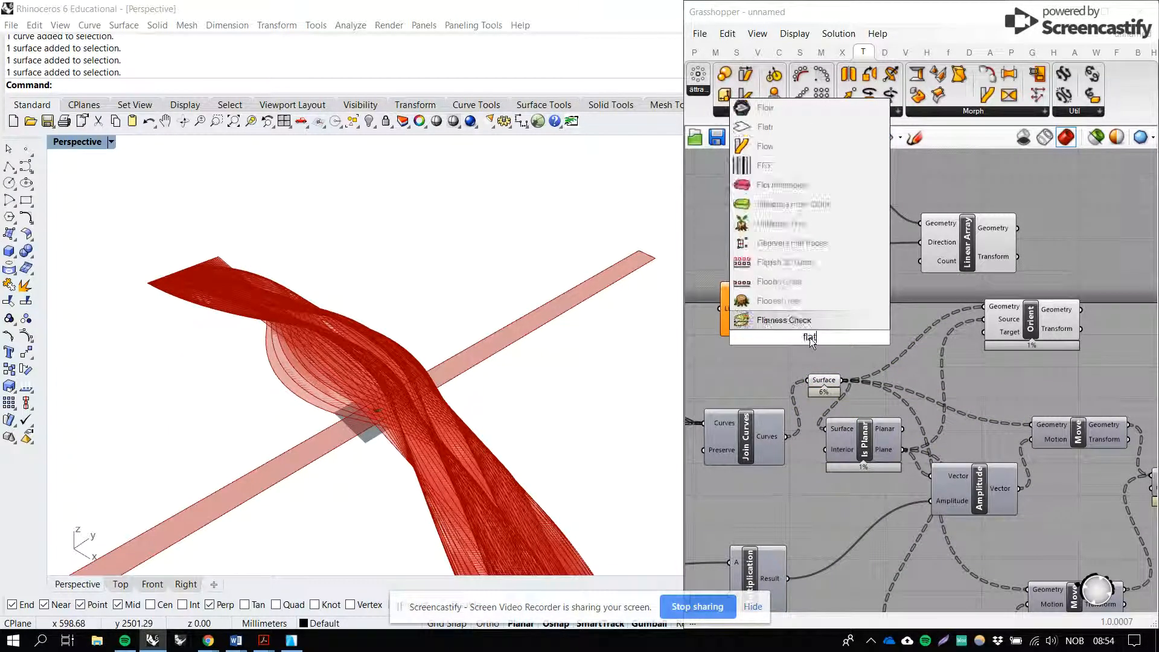
key("Return")
left_click_drag(843, 381, 844, 301)
Step: Connect Flatten Tree's output to List Length and List Length's output to Linear Array's Count, shifting Linear Array slightly for clearance
mouse_move(773, 336)
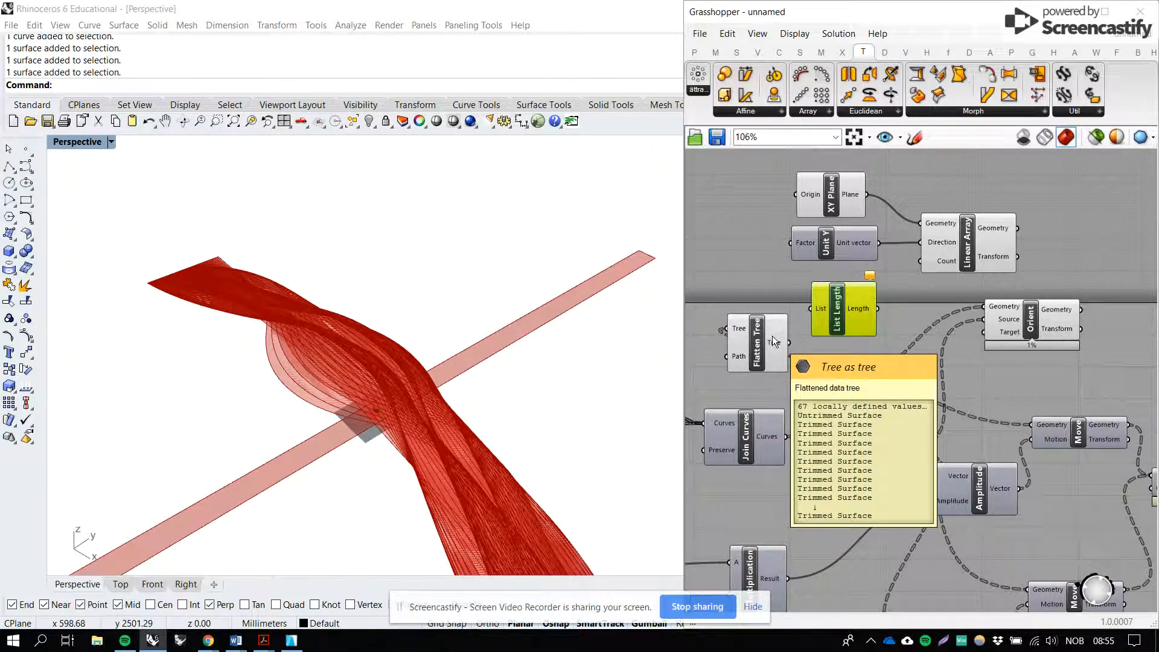
left_click_drag(789, 343, 832, 314)
left_click_drag(766, 330, 755, 335)
left_click_drag(833, 327, 922, 262)
left_click_drag(984, 241, 998, 237)
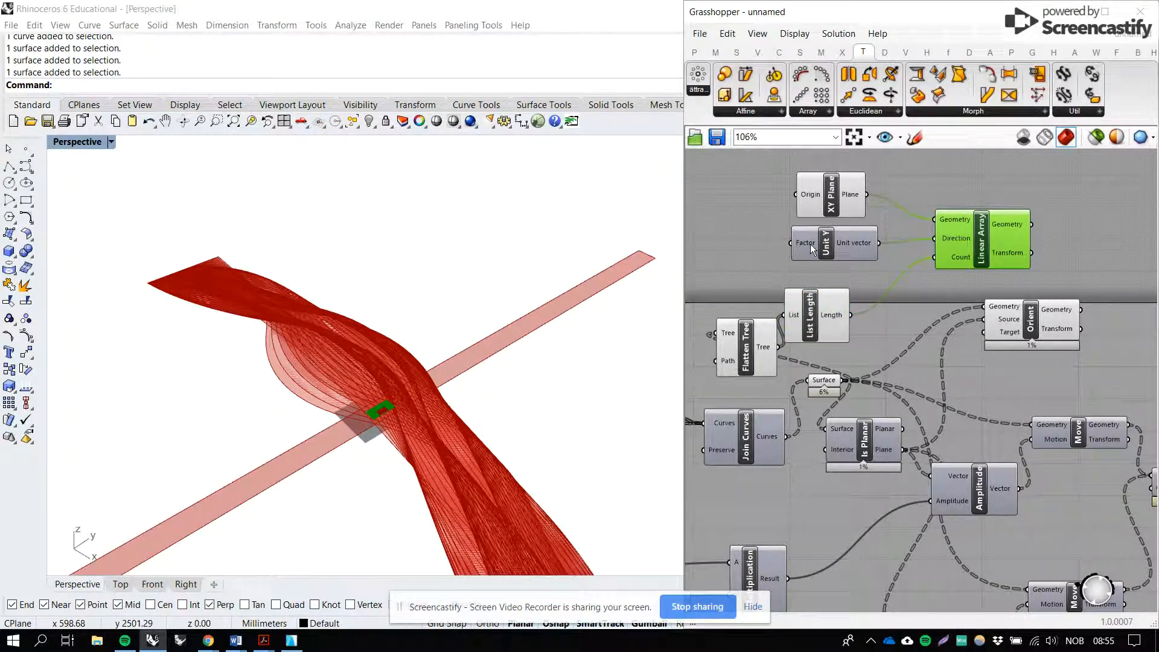
Step: Locate the number slider set to 200 at the start of the definition and shift it slightly toward its Multiplication component
right_click_drag(810, 244, 874, 248)
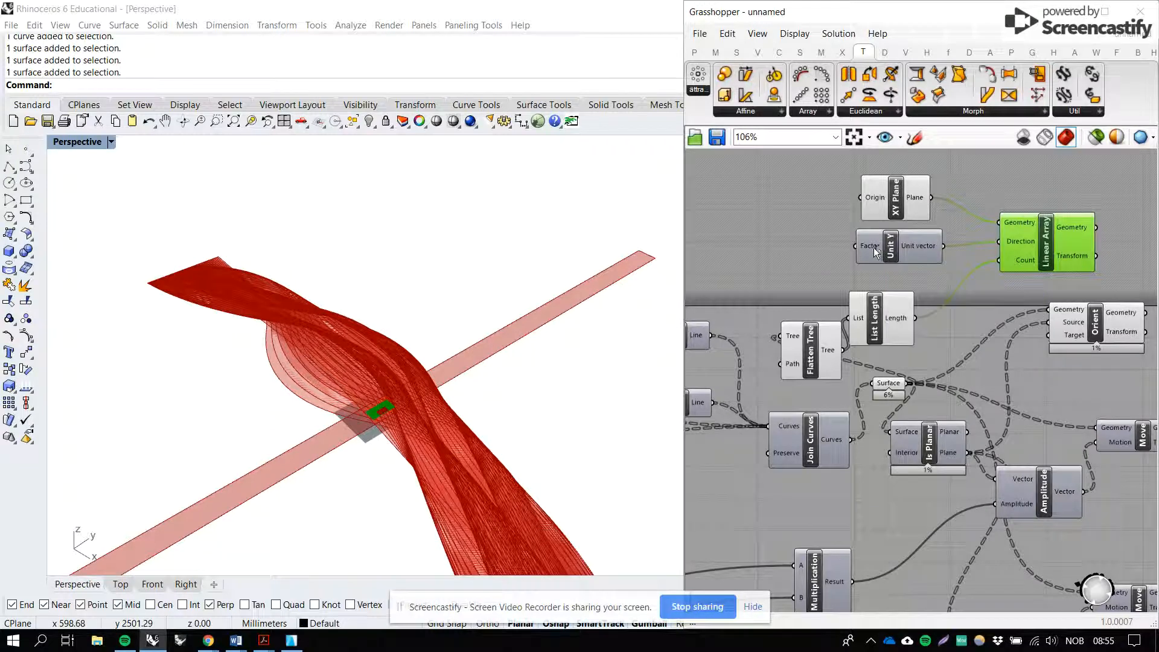
scroll(882, 252, "down", 2)
right_click_drag(883, 253, 1013, 211)
right_click_drag(712, 448, 939, 394)
scroll(736, 337, "up", 3)
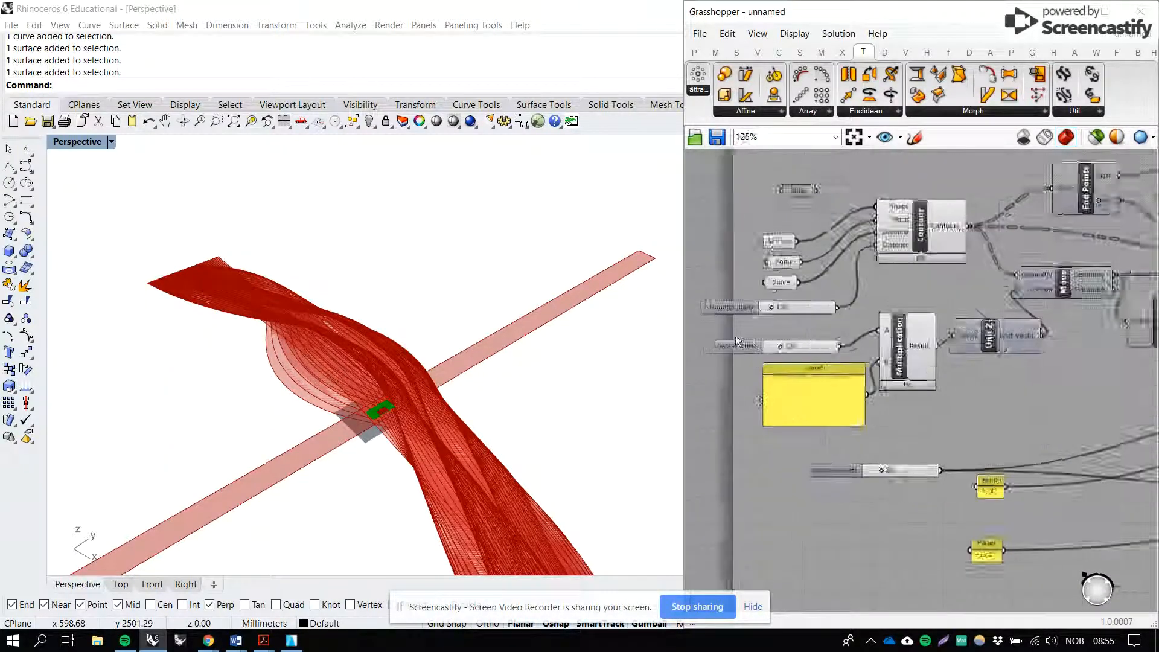
left_click(824, 345)
scroll(830, 341, "down", 2)
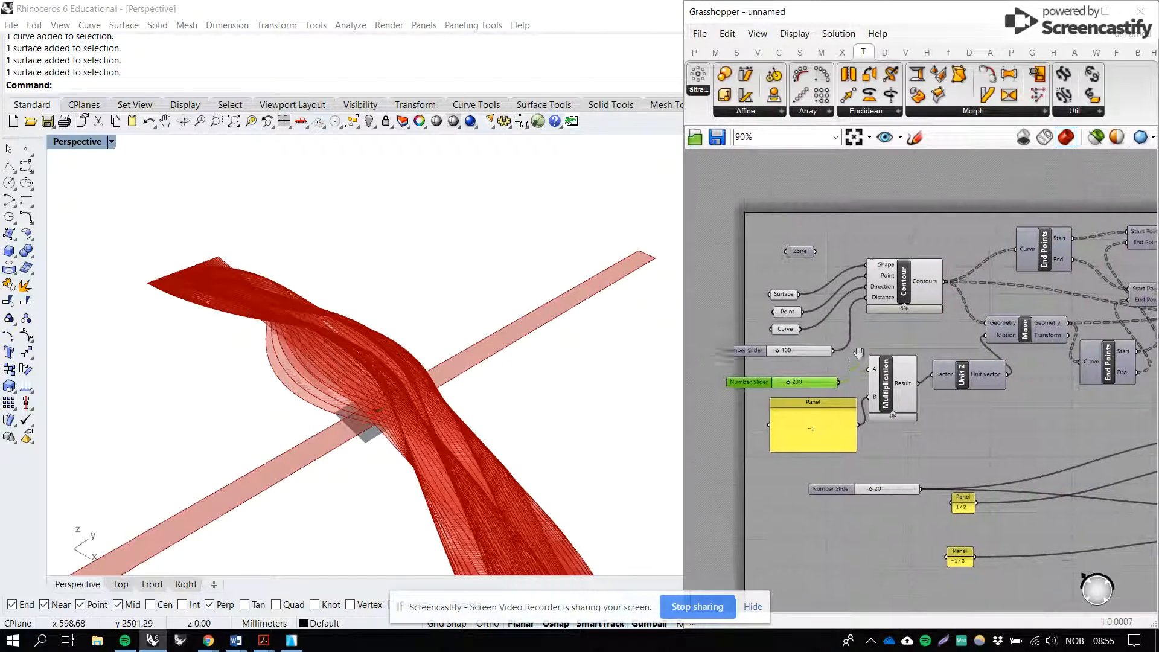
left_click_drag(824, 389, 828, 384)
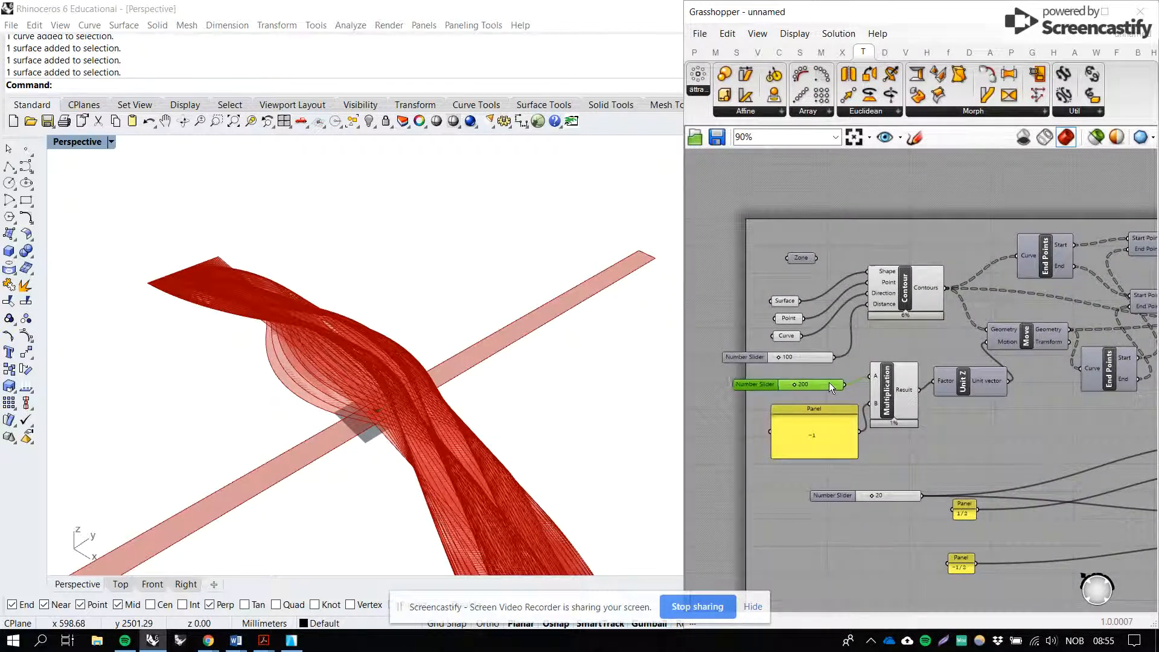
right_click_drag(875, 325, 867, 352)
left_click(867, 353)
Step: Add a Multiplication component above Contour and feed it the 200 slider and a value of 2
double_click(895, 233)
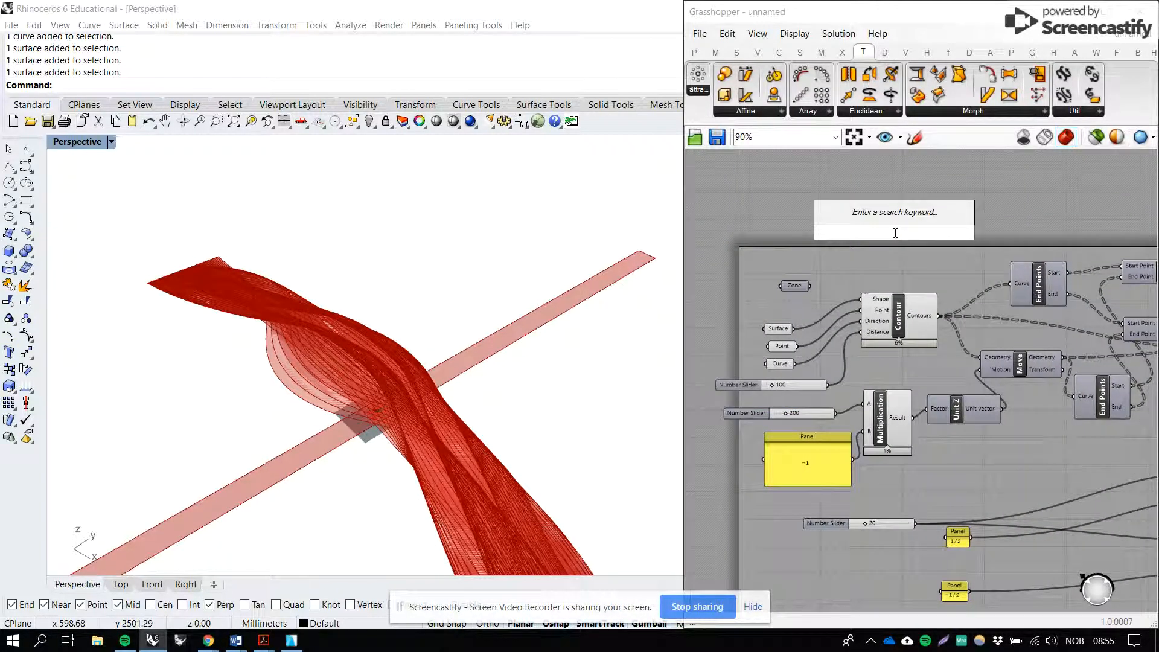
type("mul")
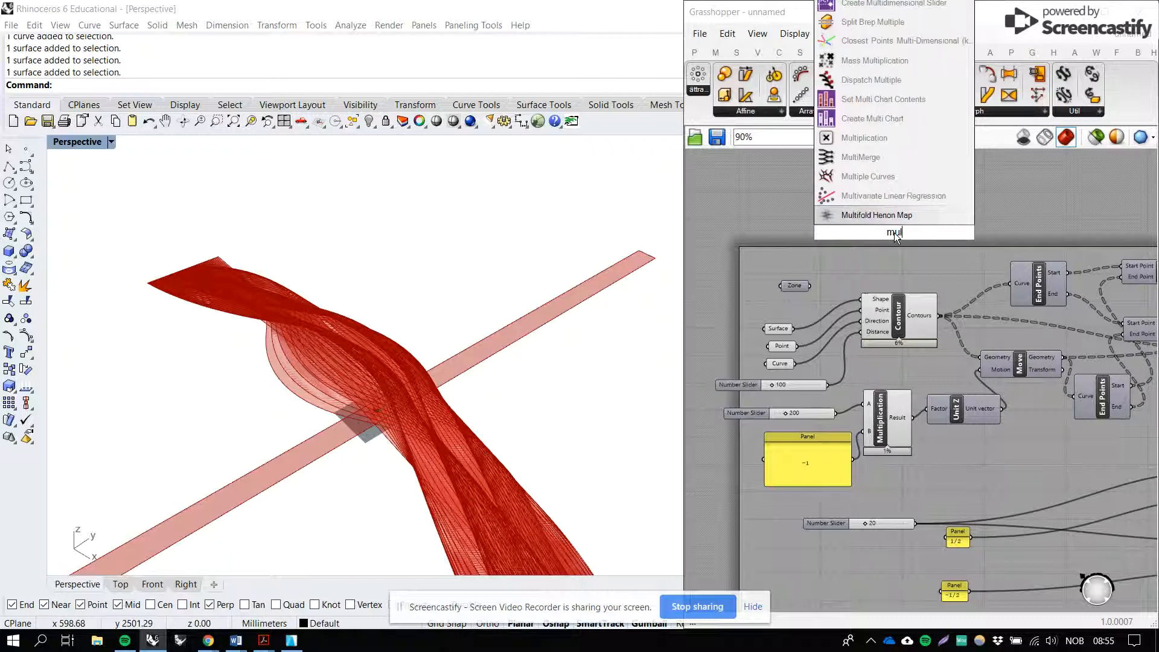
type("tipl")
key("Return")
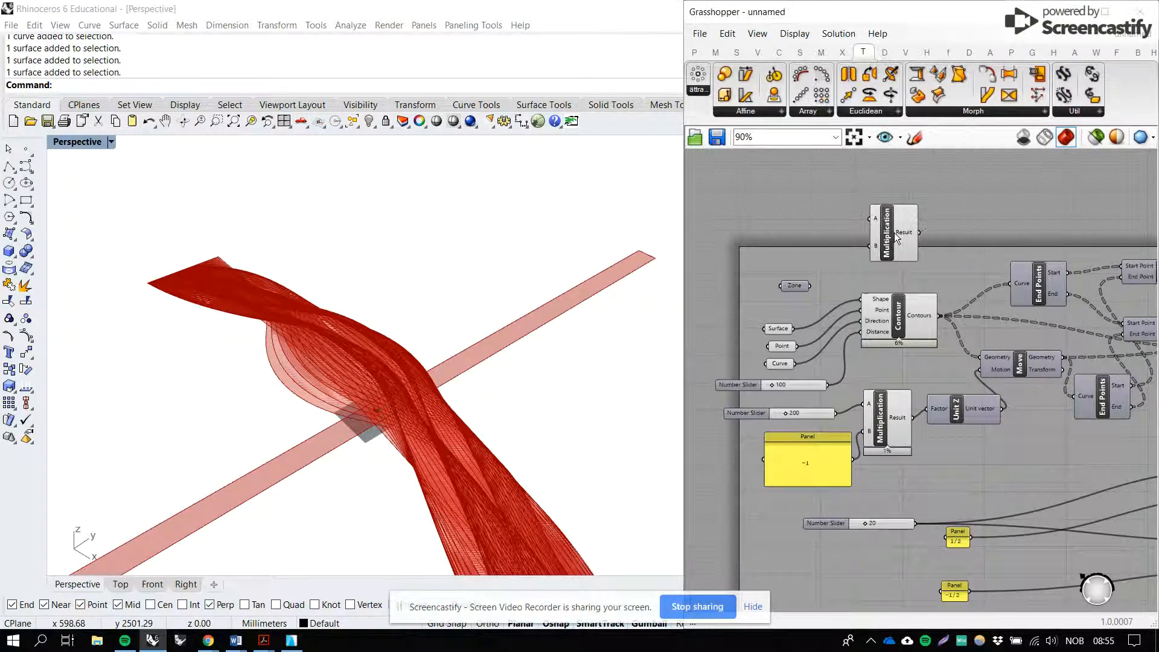
left_click_drag(837, 413, 931, 192)
left_click(809, 210)
double_click(809, 209)
type("2")
key("Return")
Step: Move the new Multiplication component closer to Unit Y and connect its Result to Unit Y's Factor input
right_click_drag(987, 238, 823, 350)
left_click_drag(785, 323, 991, 275)
right_click_drag(1041, 275, 869, 293)
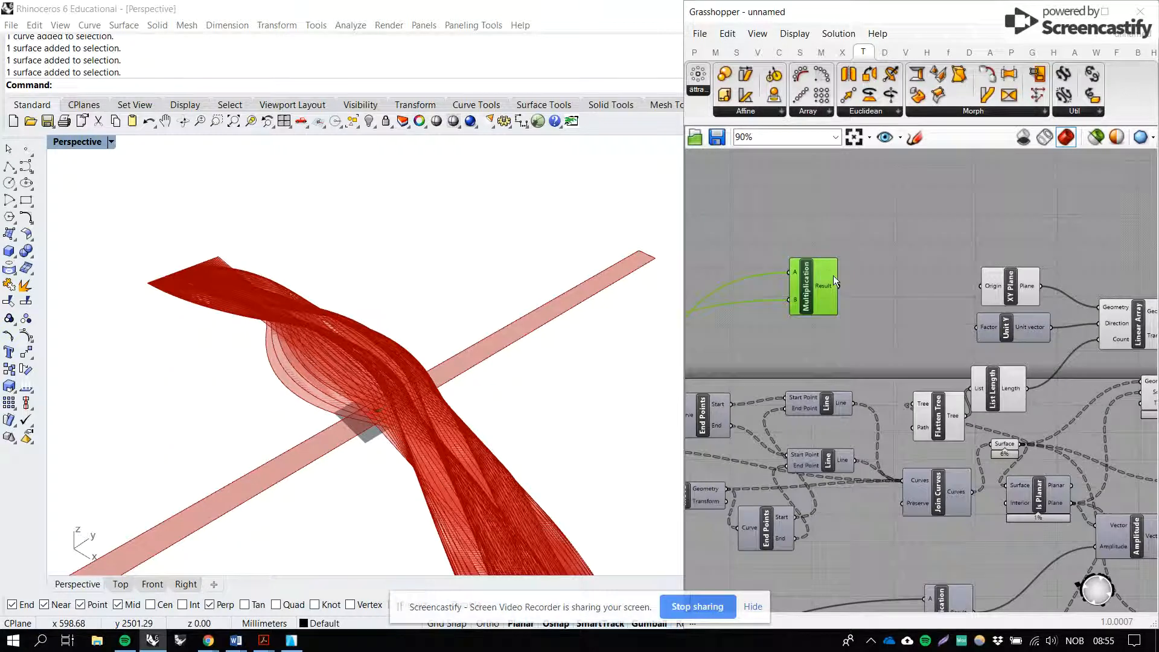
left_click_drag(839, 285, 976, 327)
right_click_drag(981, 331, 943, 336)
Step: Check the spaced planes produced by Linear Array and move the Orient component farther away from it
right_click_drag(483, 380, 564, 331)
right_click_drag(1109, 395, 926, 367)
left_click(933, 305)
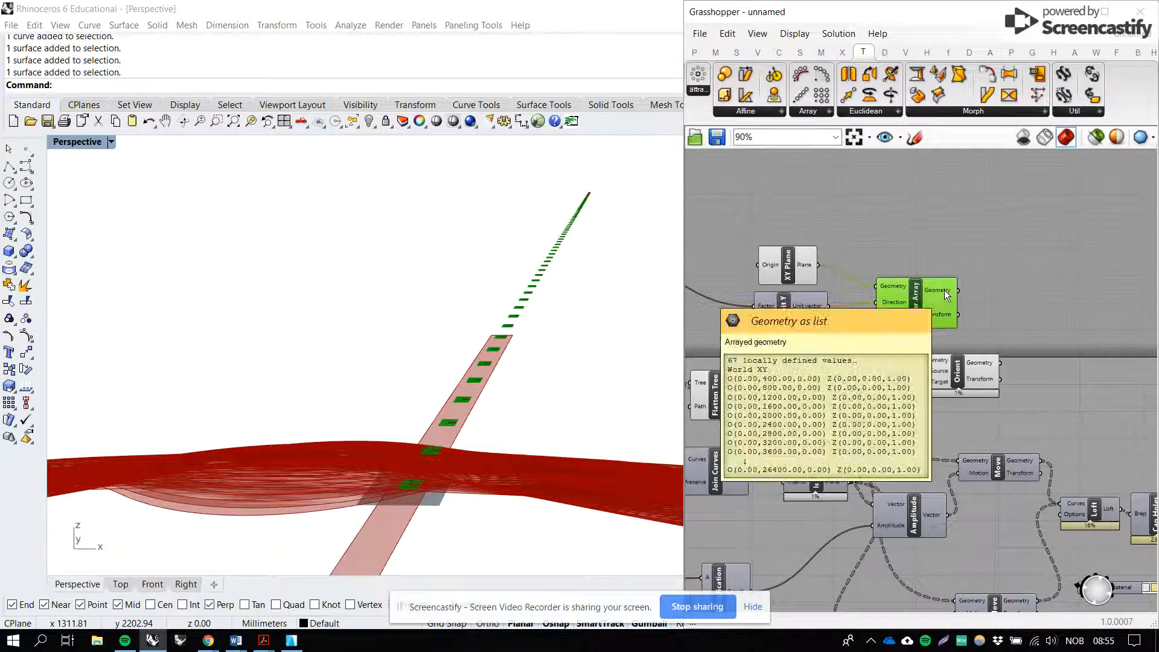
left_click_drag(938, 379, 1020, 365)
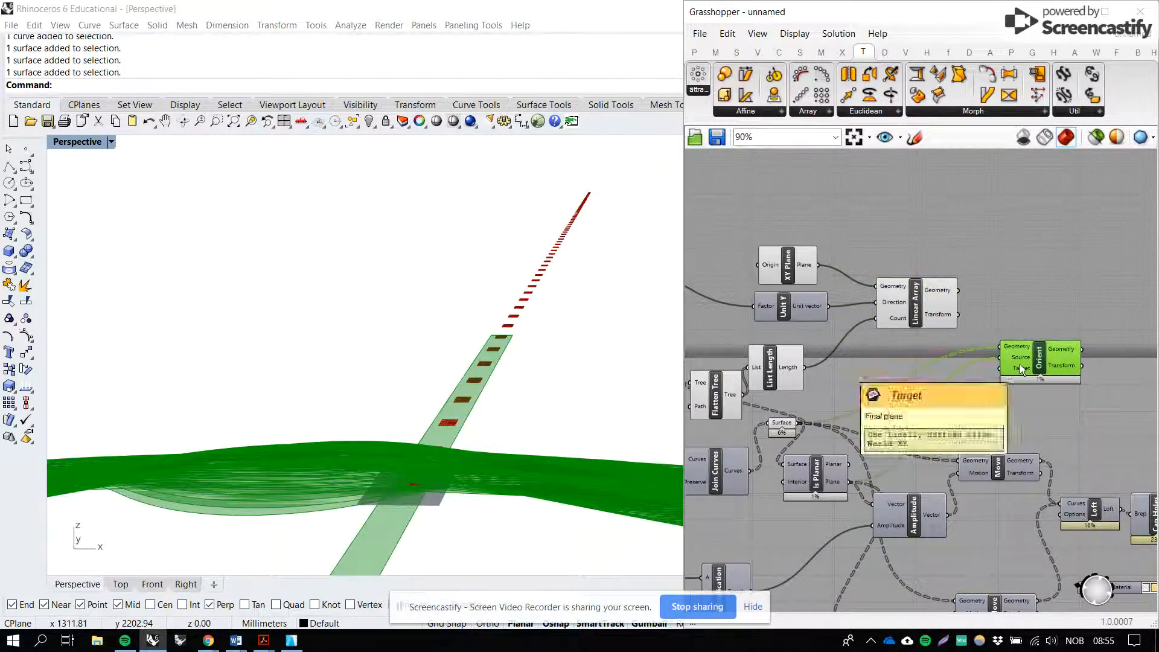
Step: Compare the data structures of Orient's Geometry and Source inputs with Linear Array's Geometry output
scroll(1020, 364, "up", 3)
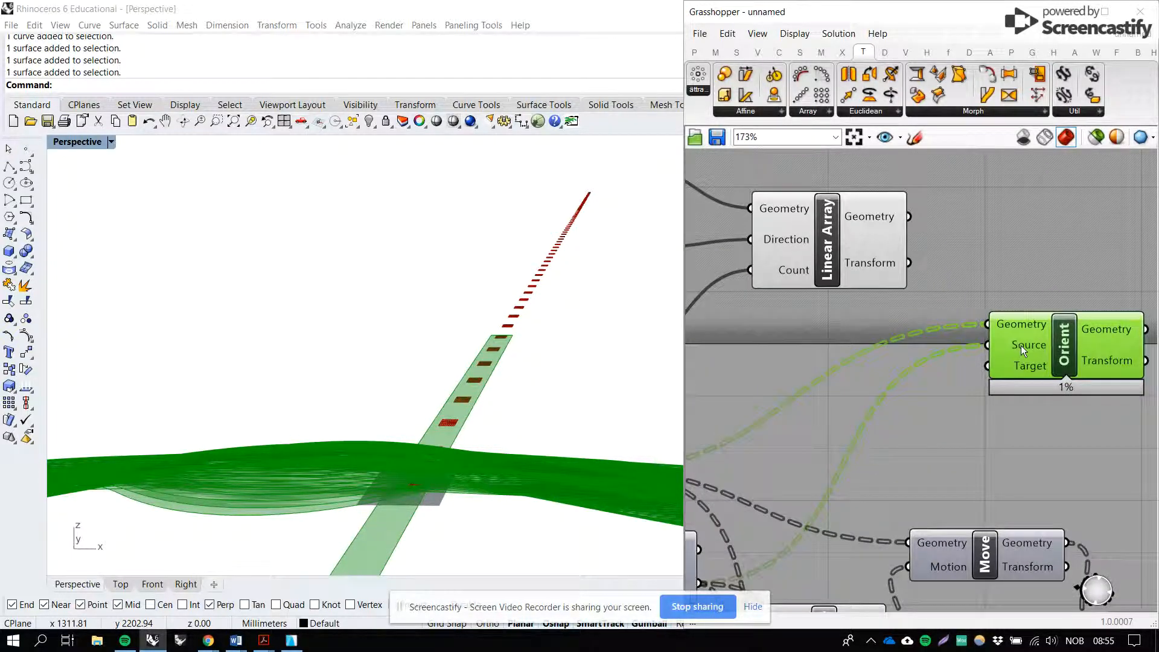
left_click(947, 301)
scroll(945, 314, "up", 1)
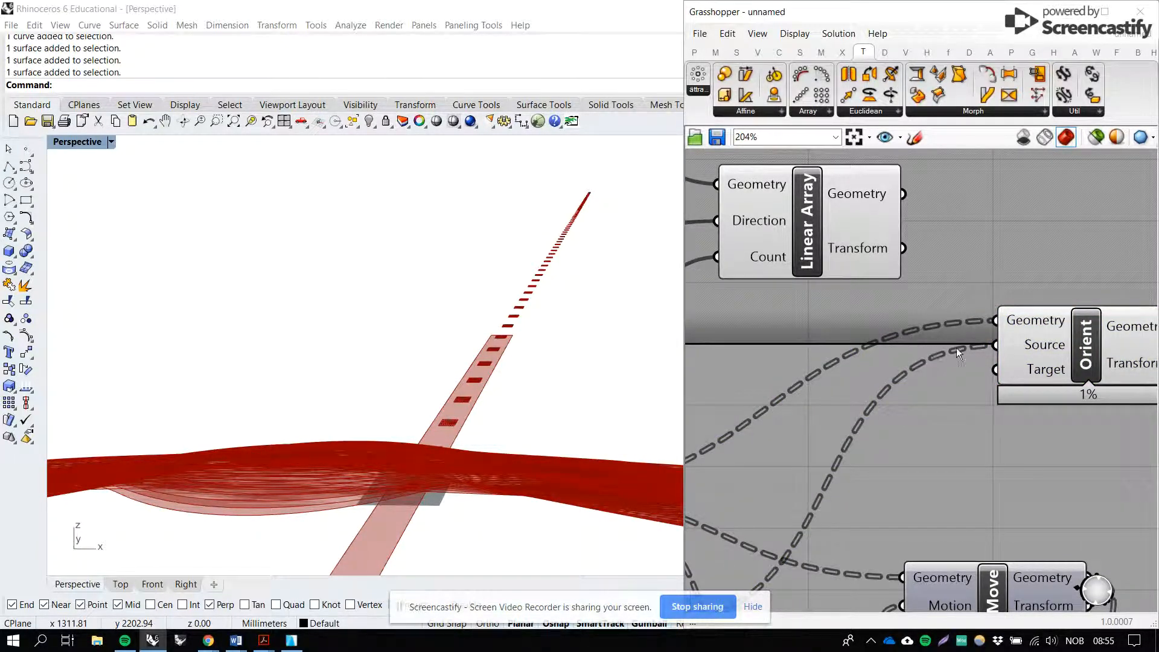
mouse_move(1040, 325)
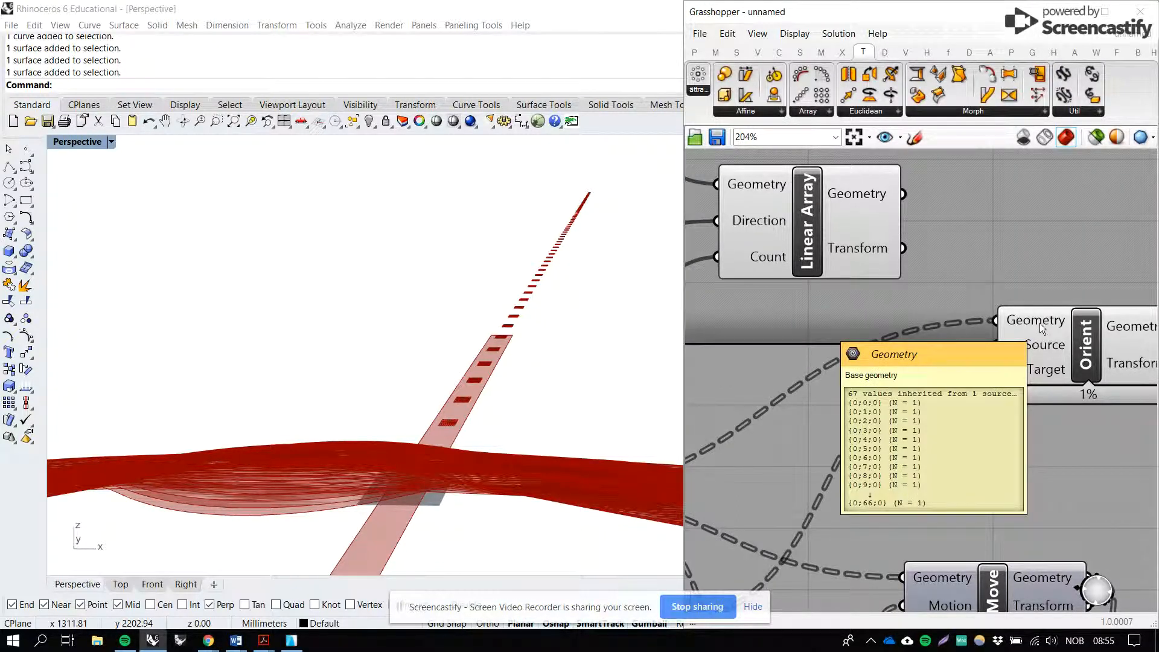
mouse_move(1014, 347)
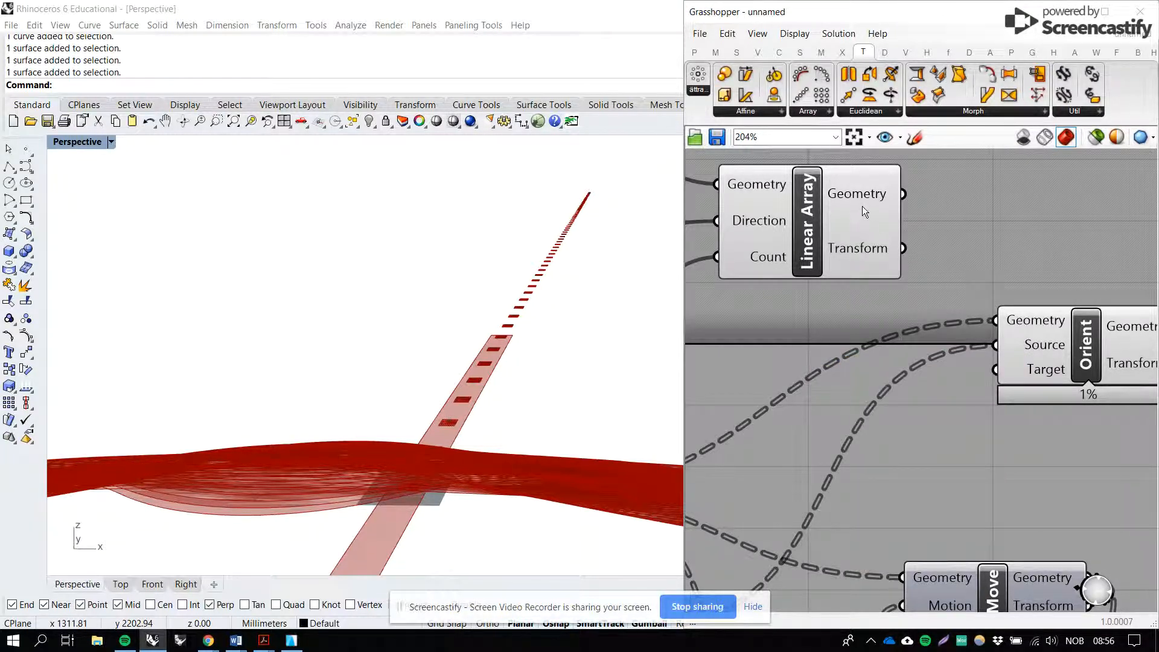
mouse_move(863, 205)
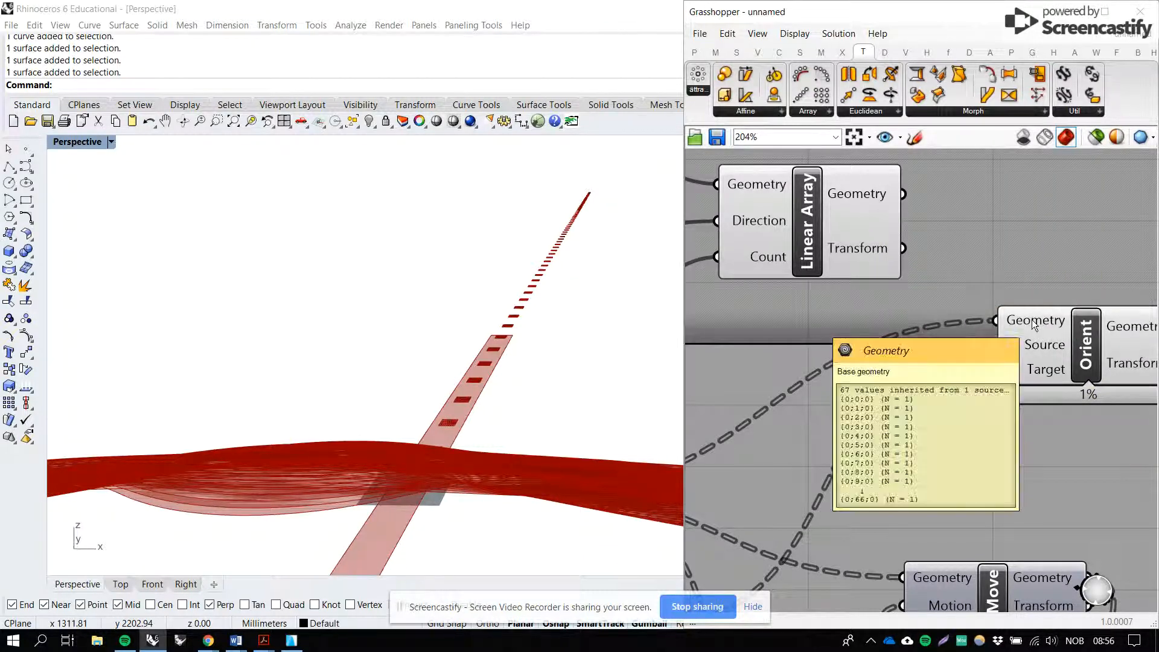
Step: Flatten both the Geometry and Source inputs of the Orient component, adjusting the component's position slightly
left_click_drag(1032, 323, 1020, 284)
right_click(1020, 285)
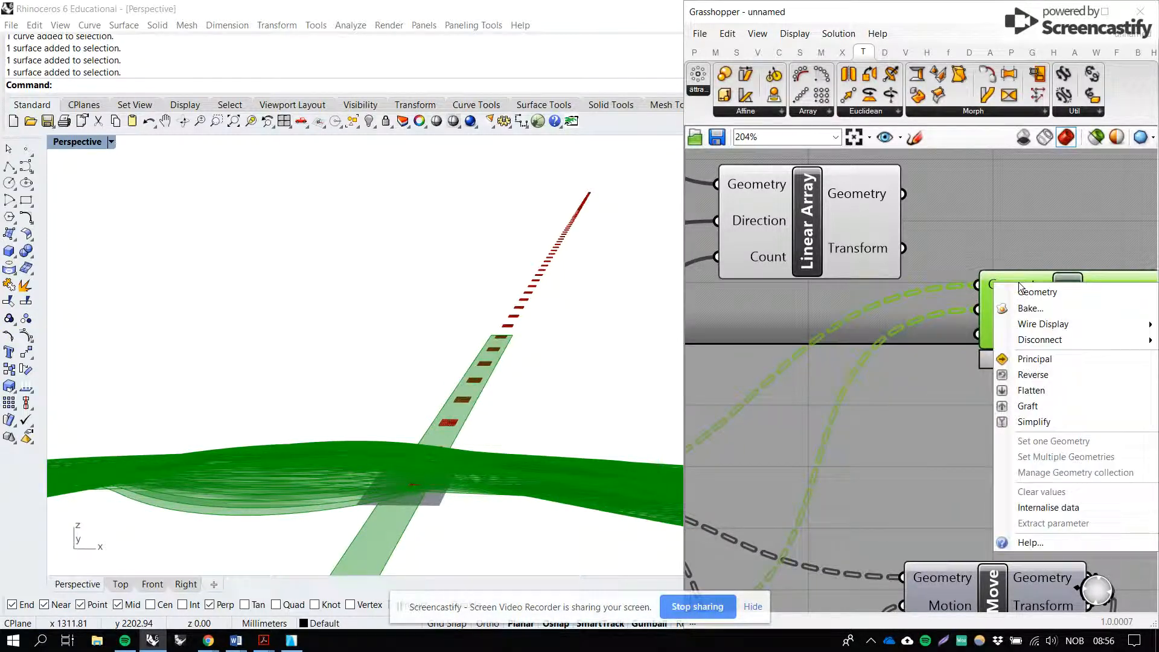
left_click(994, 264)
right_click_drag(1005, 288, 1007, 290)
right_click(1009, 293)
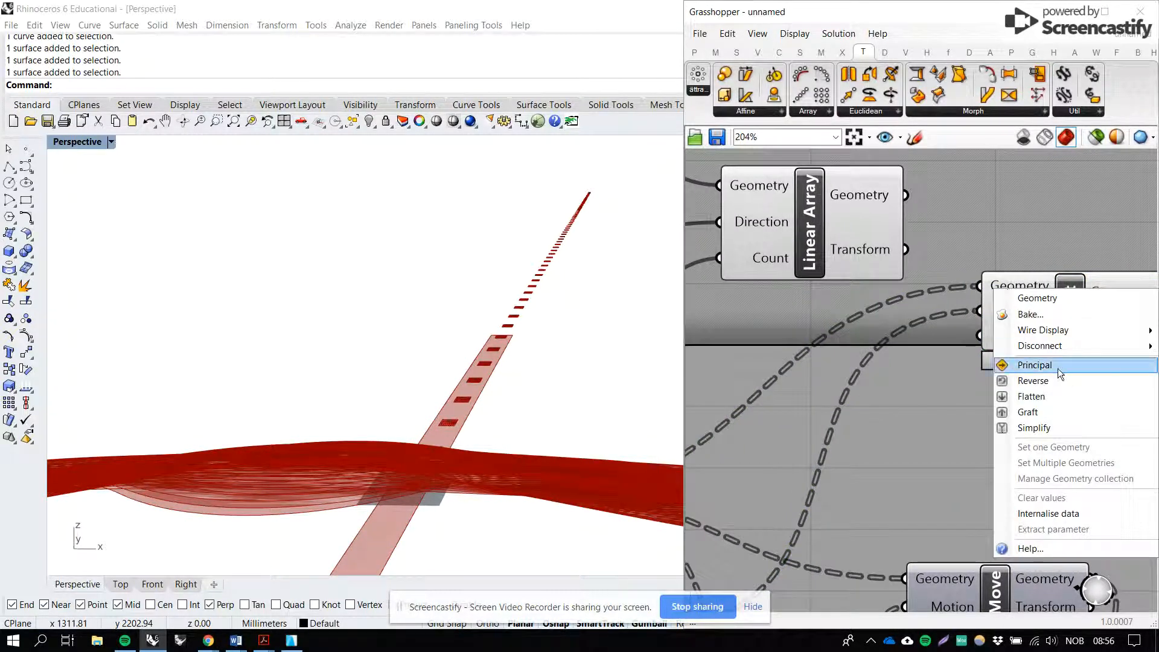
left_click(1058, 396)
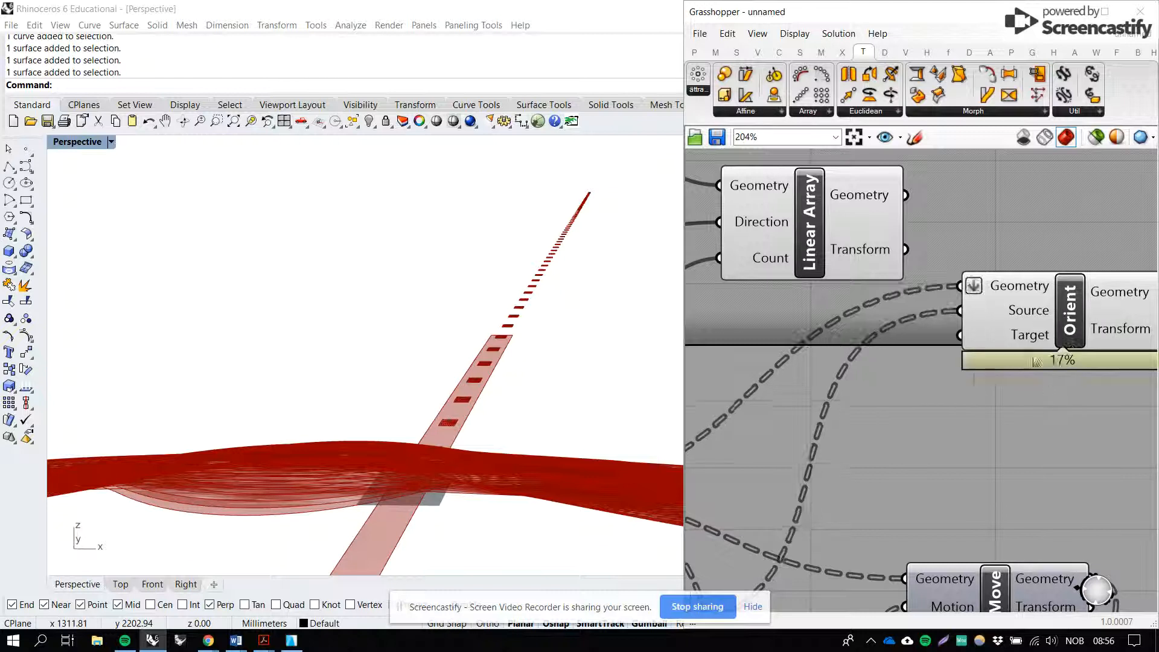
right_click(1016, 317)
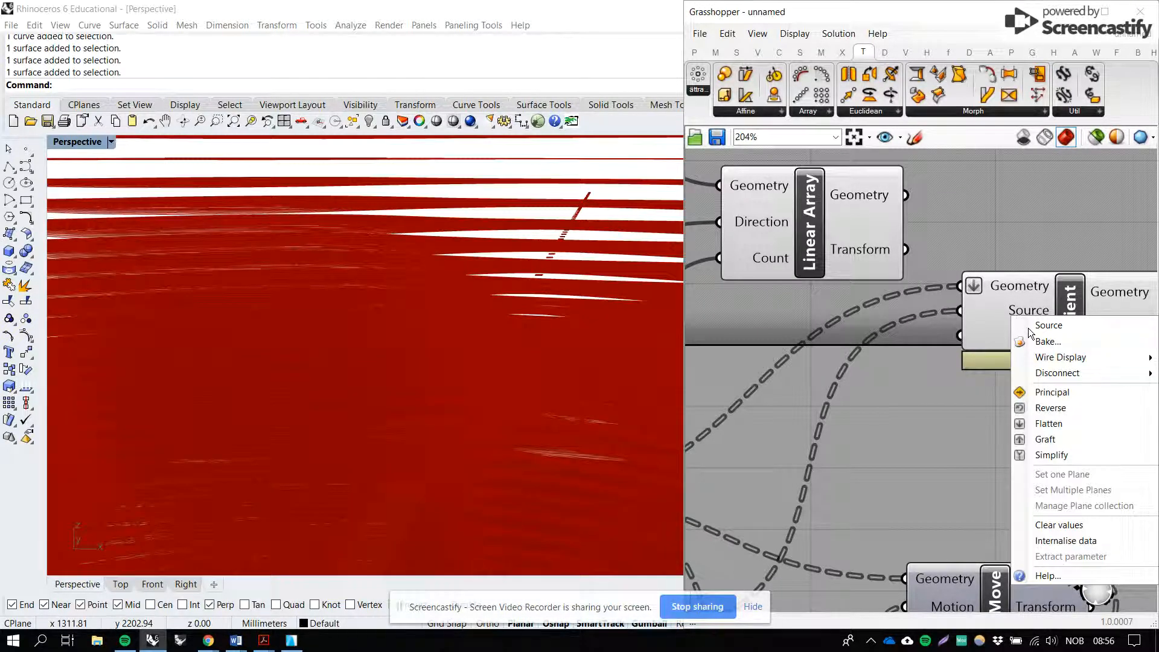
left_click(1063, 423)
mouse_move(1053, 319)
left_mouse_down()
mouse_move(1056, 303)
mouse_move(1062, 318)
left_mouse_up()
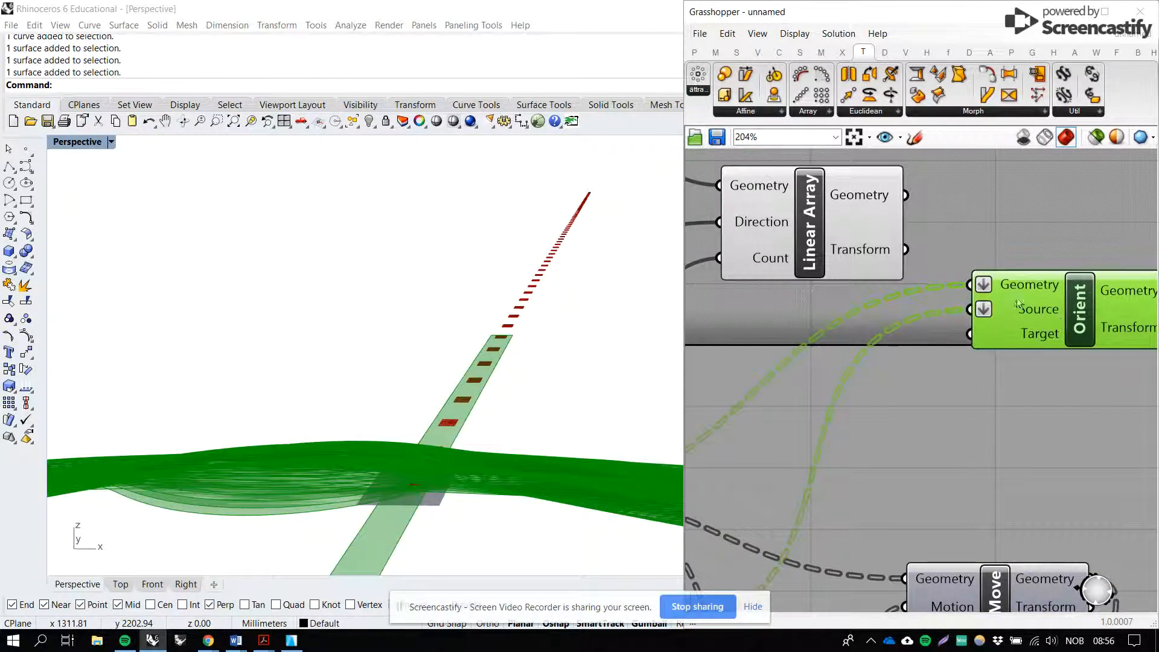
Step: Shift Linear Array down slightly and connect its Geometry output to Orient's Target input
left_click_drag(884, 237, 879, 259)
left_click_drag(900, 216, 973, 341)
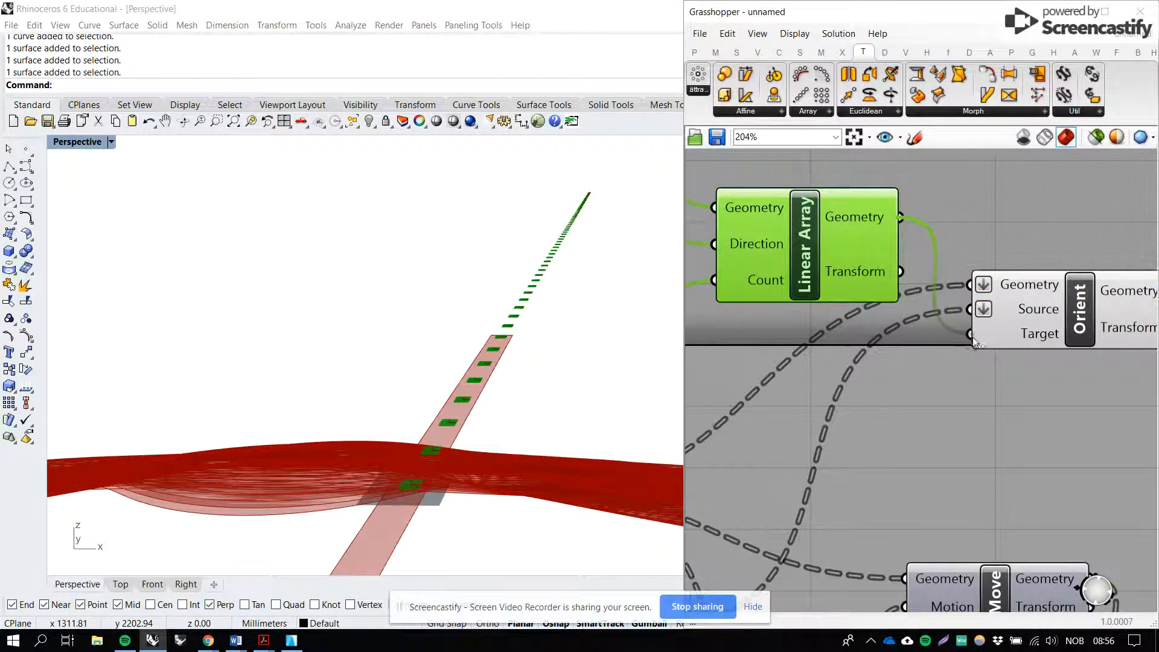
mouse_move(431, 386)
right_mouse_down()
mouse_move(448, 412)
mouse_move(435, 393)
mouse_move(373, 509)
mouse_move(375, 524)
mouse_move(395, 528)
mouse_move(363, 483)
mouse_move(314, 464)
mouse_move(321, 408)
mouse_move(378, 407)
mouse_move(426, 462)
mouse_move(439, 400)
right_mouse_up()
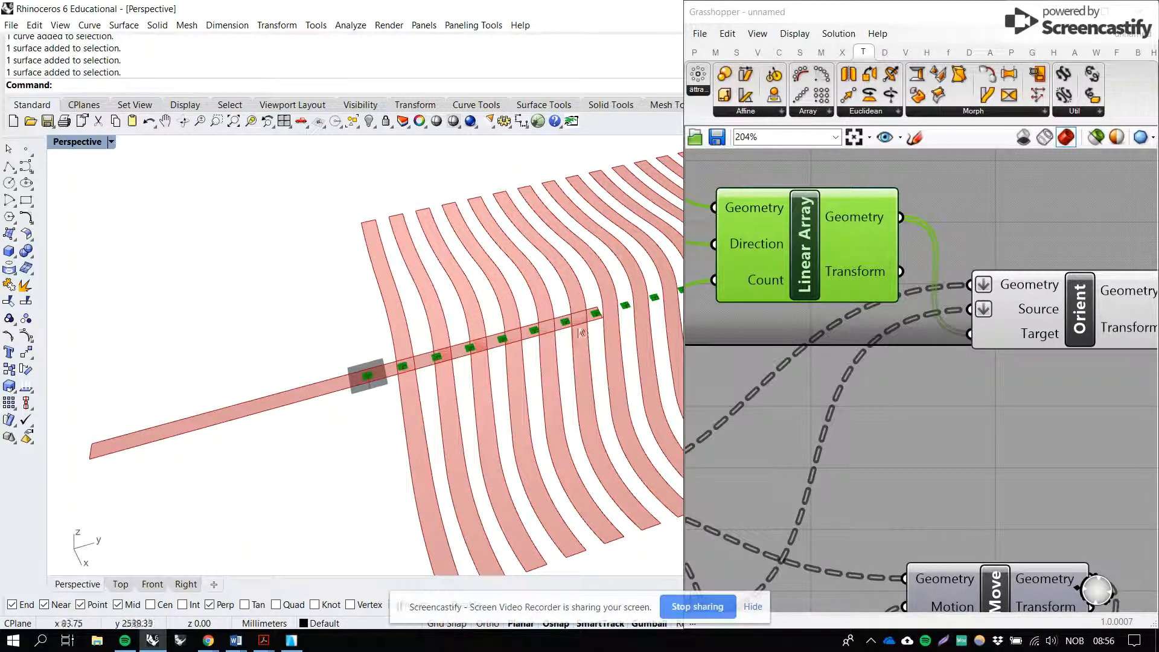
Step: Show the control points of the wavy base surface in the Rhino viewport and raise one point along its edge
scroll(582, 333, "down", 6)
scroll(554, 398, "up", 5)
scroll(554, 397, "down", 6)
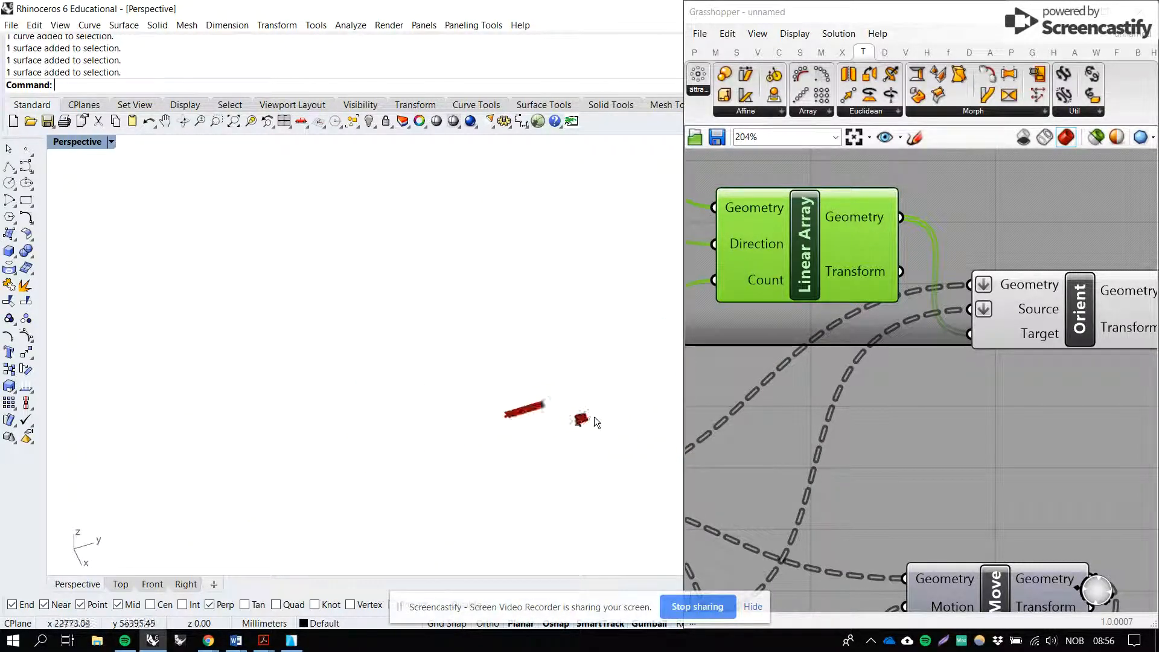
scroll(586, 411, "up", 8)
scroll(574, 399, "down", 3)
left_click(568, 410)
right_click_drag(567, 410, 572, 390)
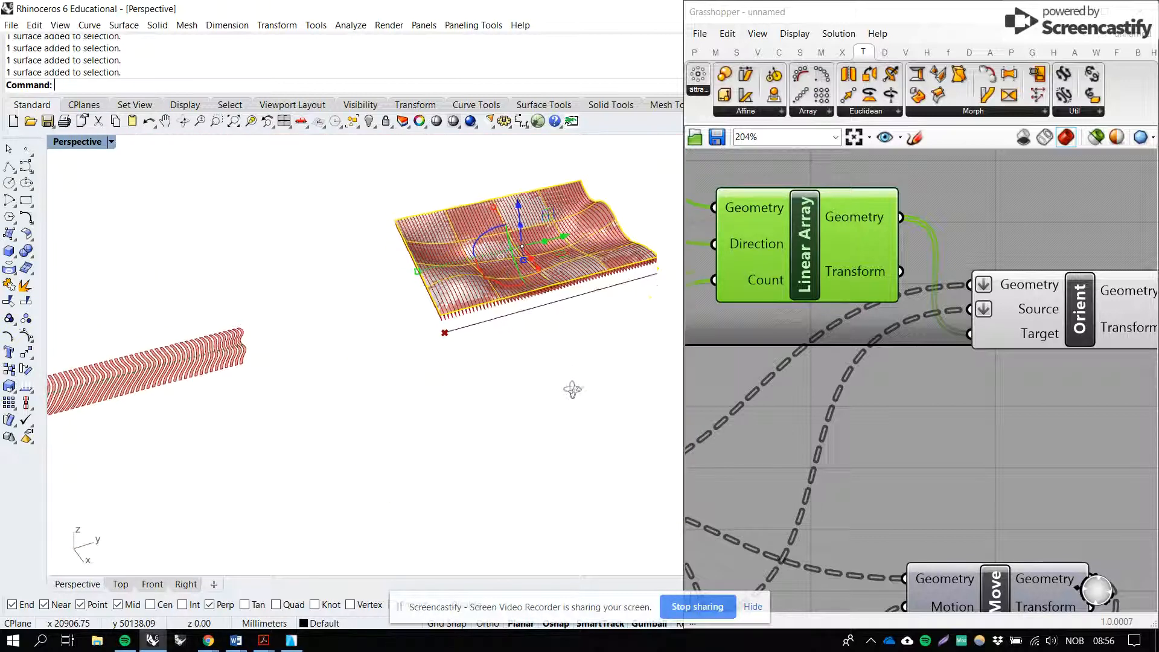
scroll(574, 387, "up", 4)
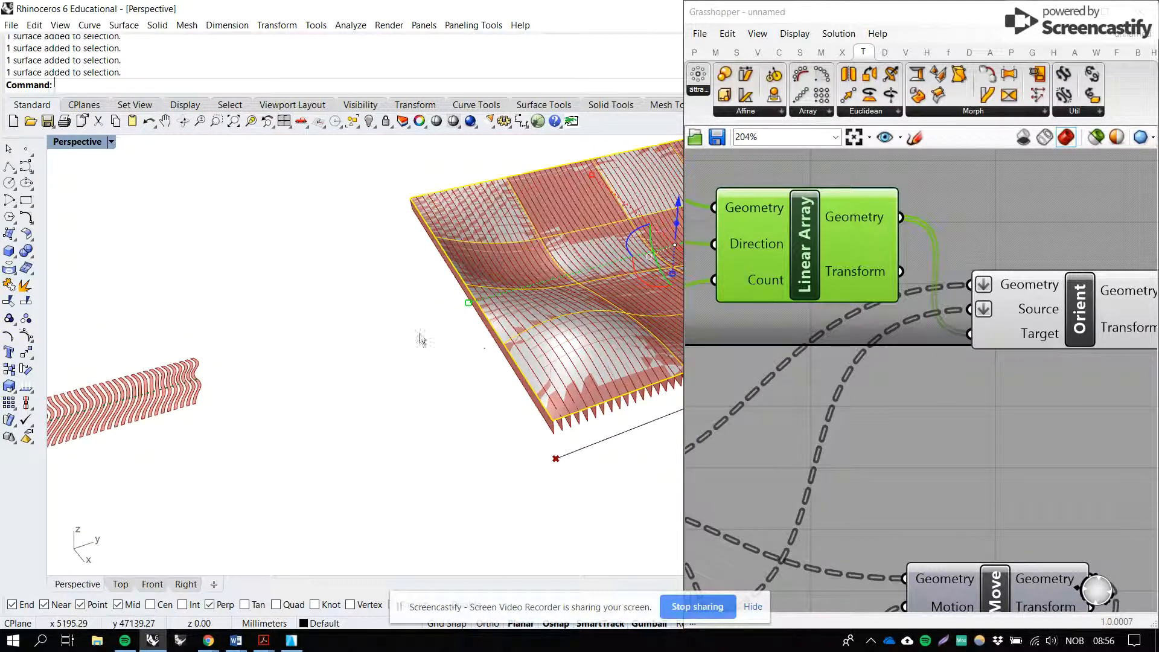
left_click(27, 336)
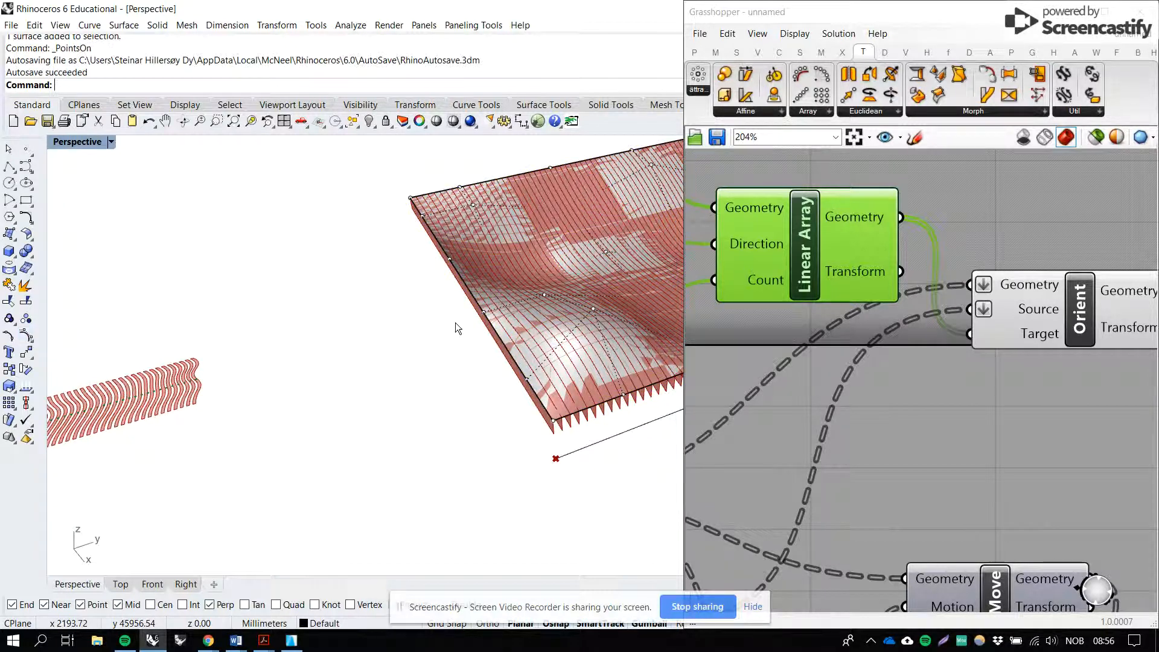
left_click(484, 312)
left_click_drag(480, 277, 479, 270)
Step: Examine how the row of flattened section strips looks after the base surface edit
scroll(601, 332, "down", 6)
scroll(167, 436, "up", 4)
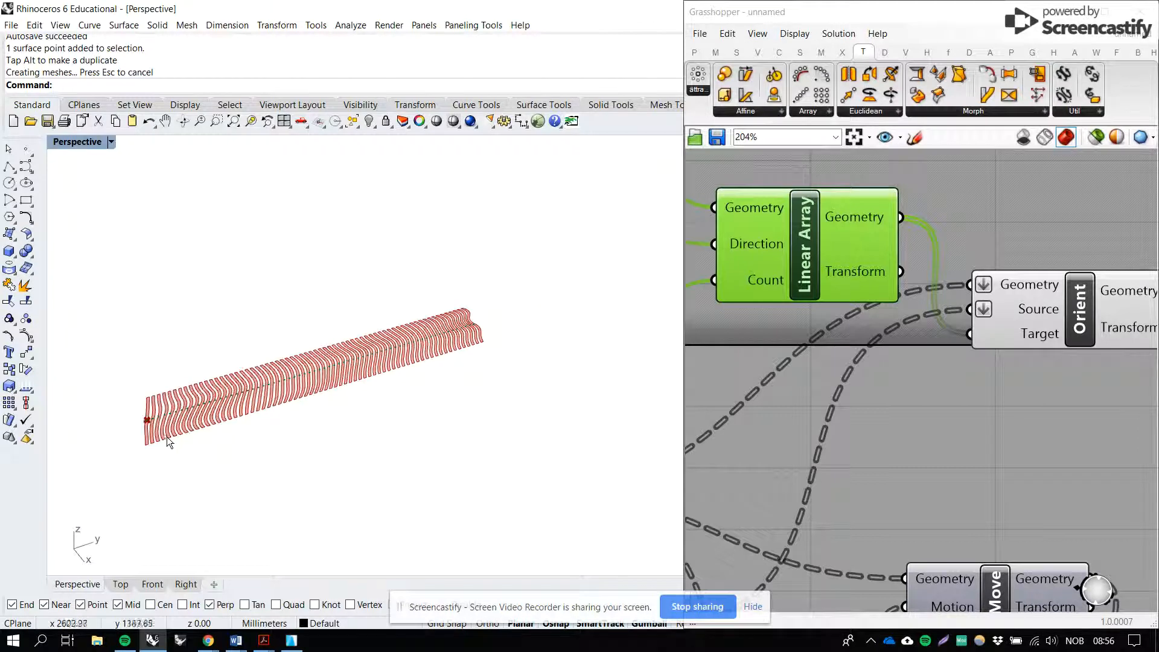
scroll(515, 415, "down", 8)
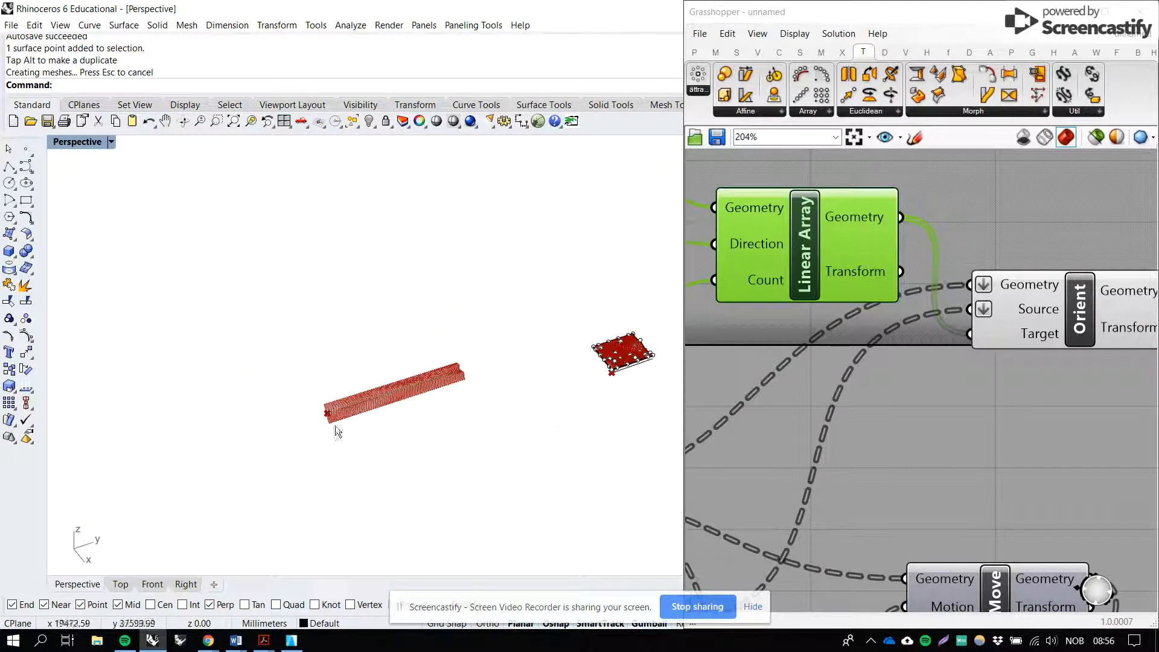
scroll(350, 441, "up", 2)
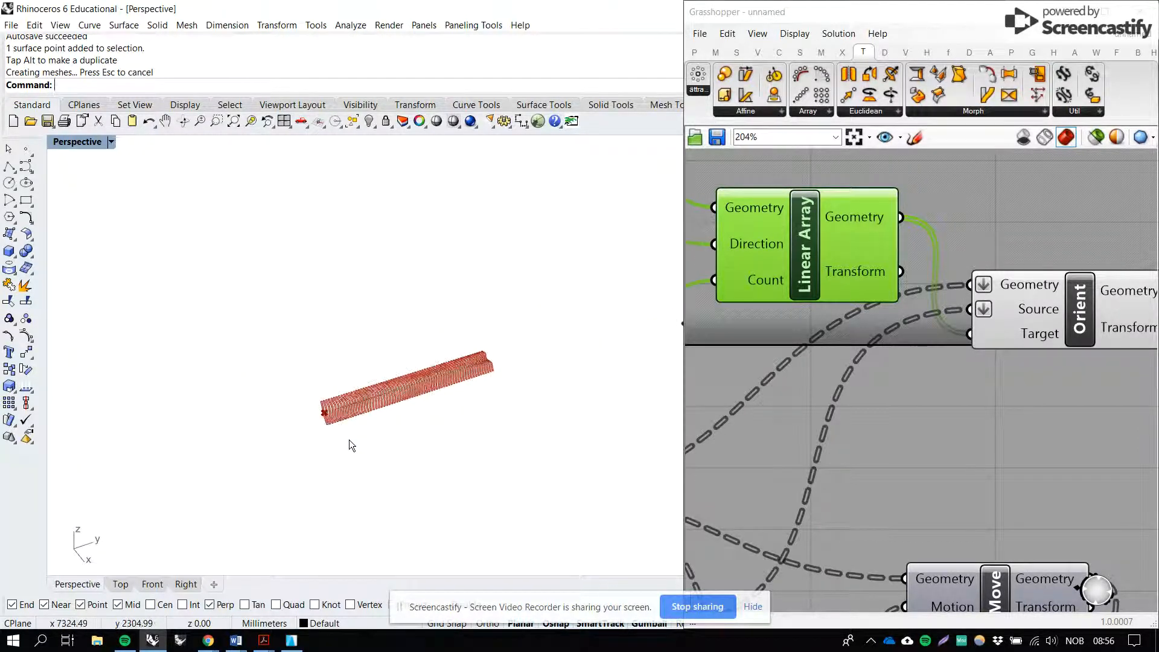
scroll(301, 417, "up", 5)
scroll(393, 425, "up", 3)
right_click_drag(493, 406, 554, 387)
scroll(458, 440, "up", 5)
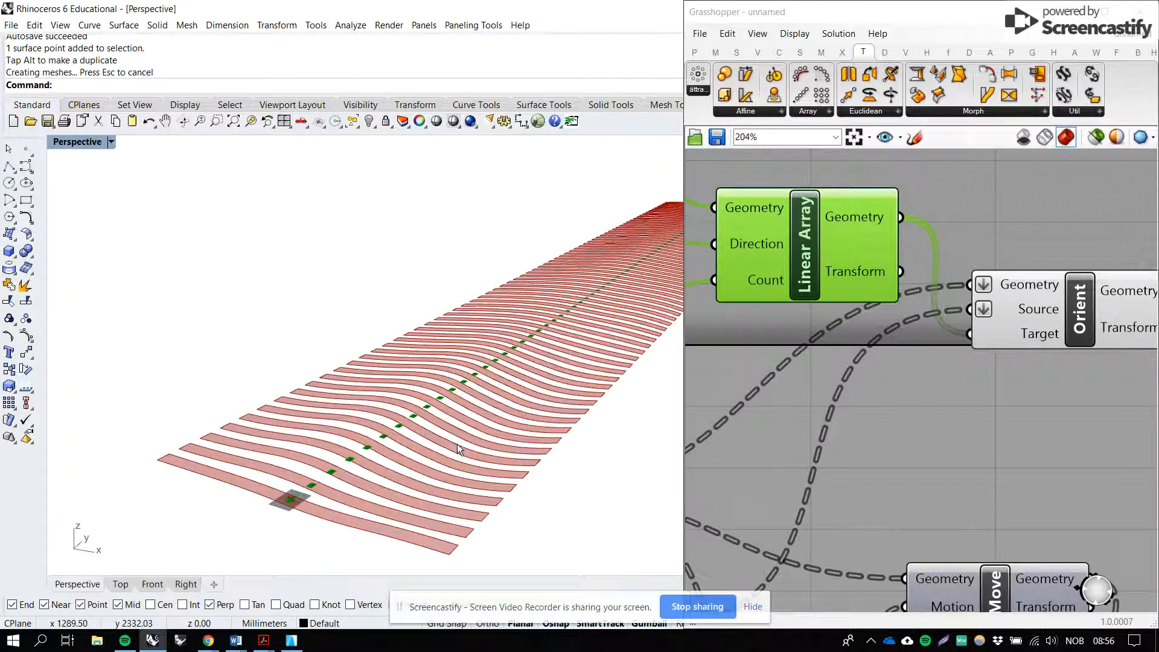
scroll(459, 453, "up", 2)
scroll(470, 471, "down", 5)
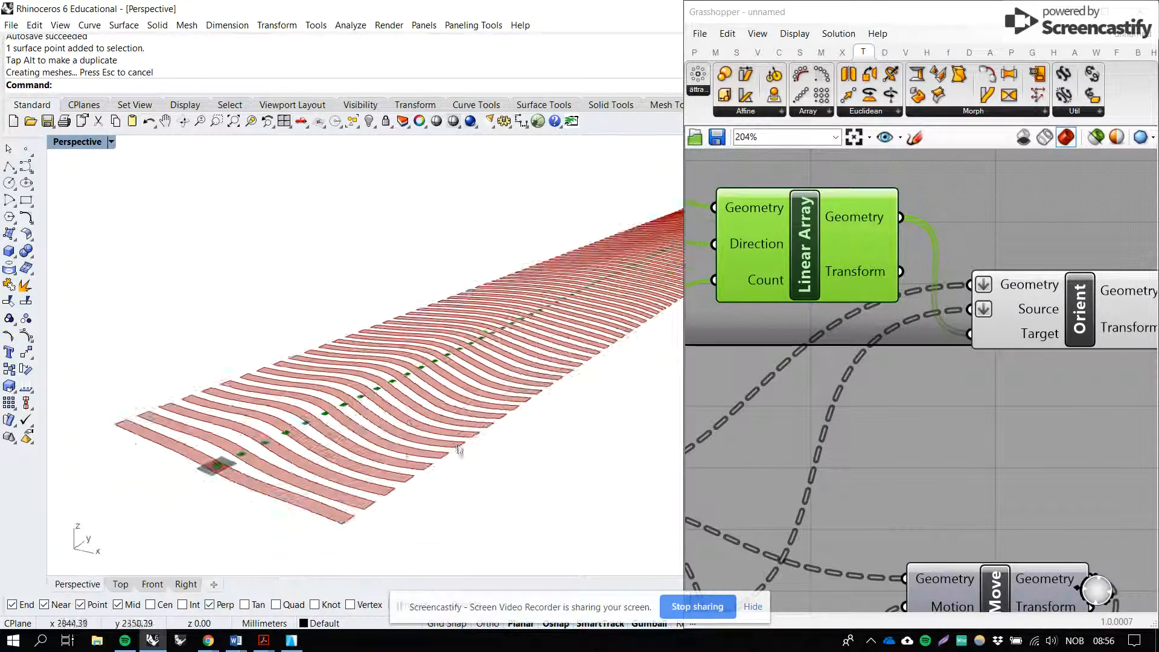
Step: Inspect the data in Orient's Geometry output and examine the first flattened strips and their planes up close
left_click(941, 362)
left_click(964, 340)
right_click_drag(965, 339, 861, 418)
mouse_move(898, 362)
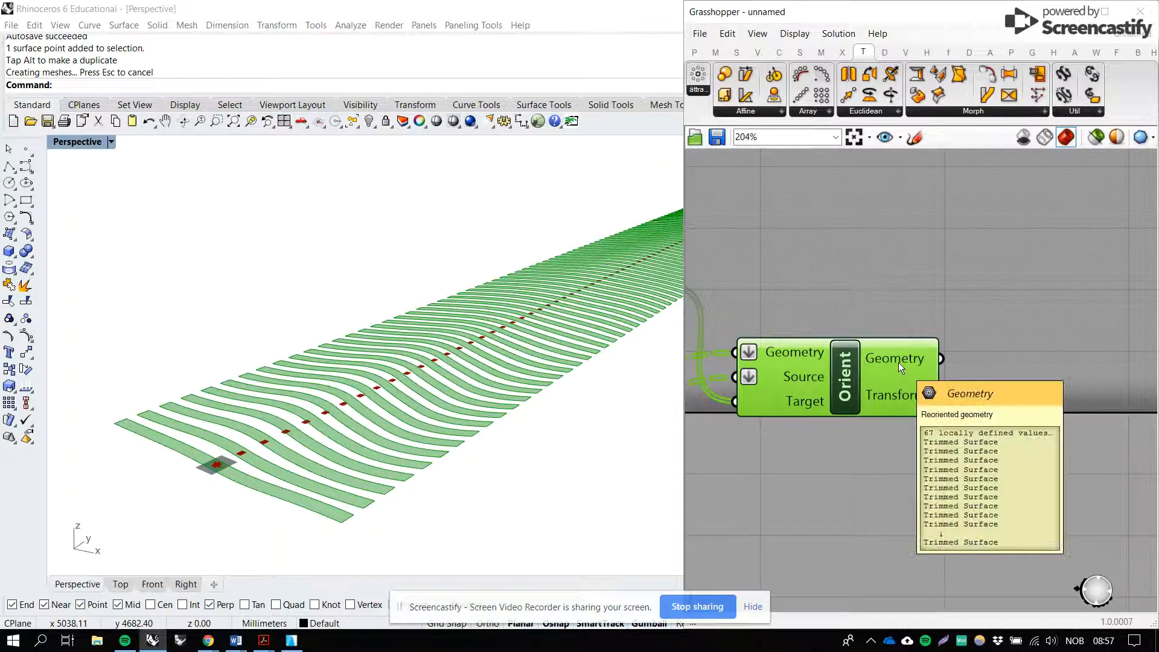
scroll(899, 362, "down", 3)
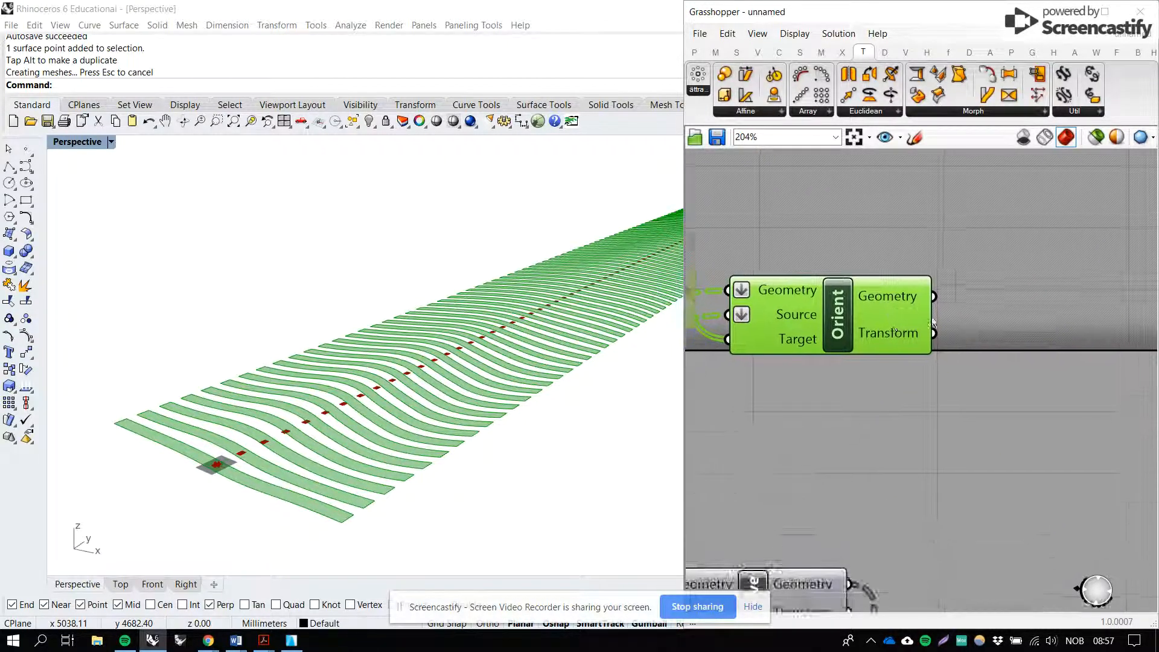
scroll(219, 468, "up", 5)
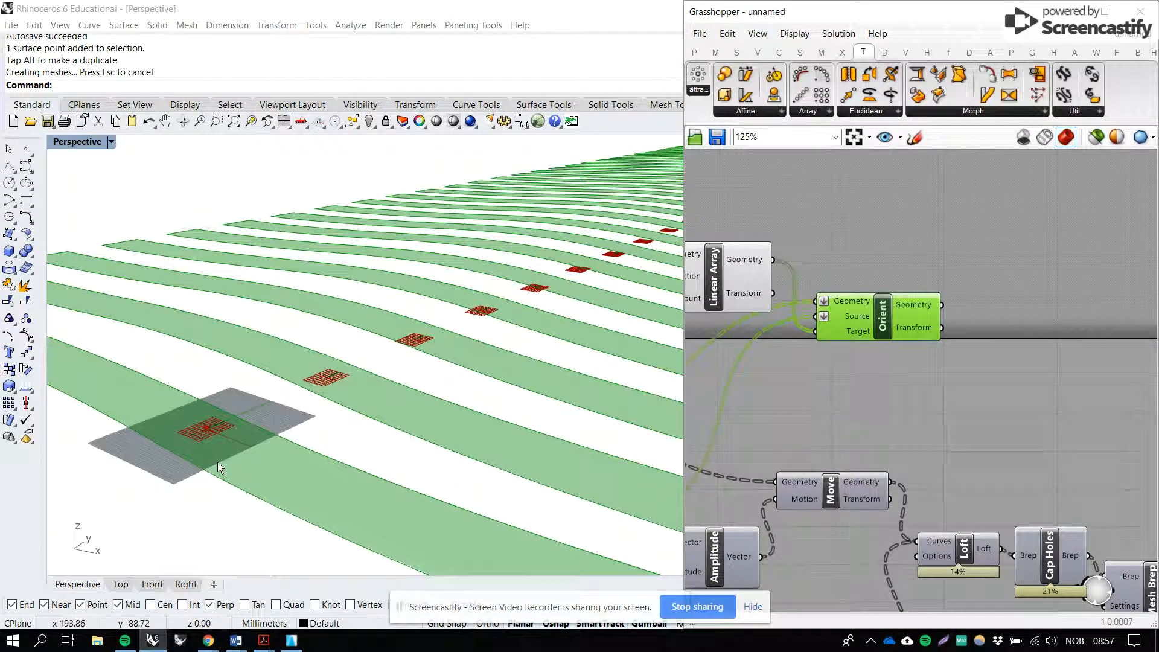
right_click_drag(898, 312, 1043, 243)
scroll(983, 304, "down", 1)
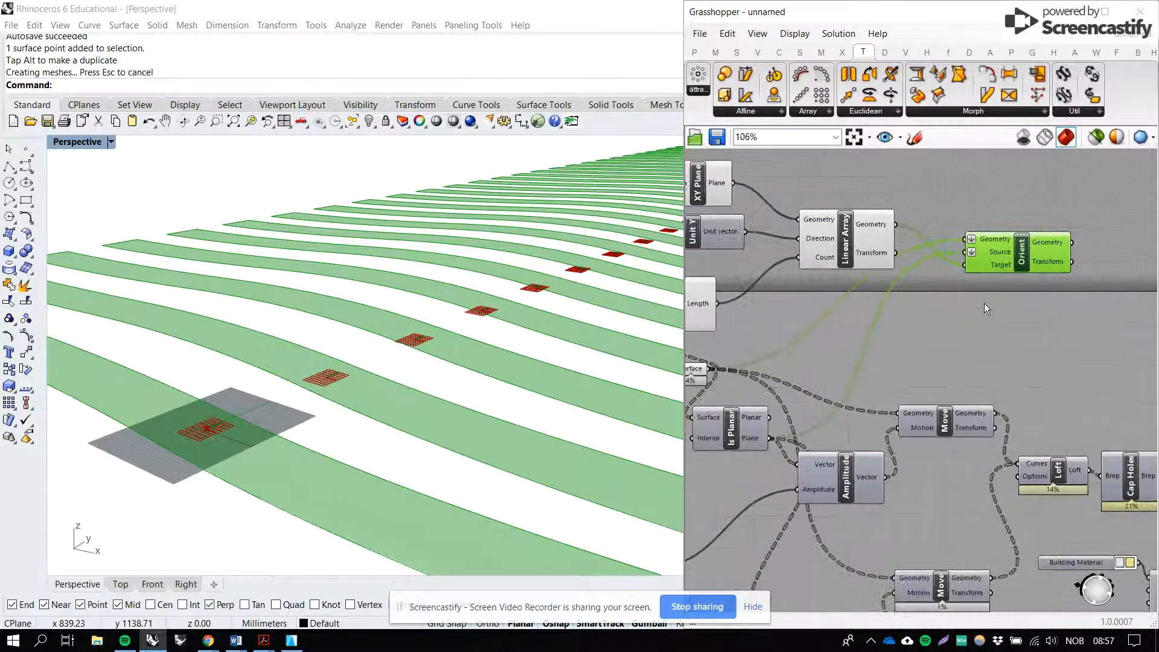
Step: Add a Series component to the canvas below Orient
right_click_drag(941, 308, 962, 325)
double_click(962, 324)
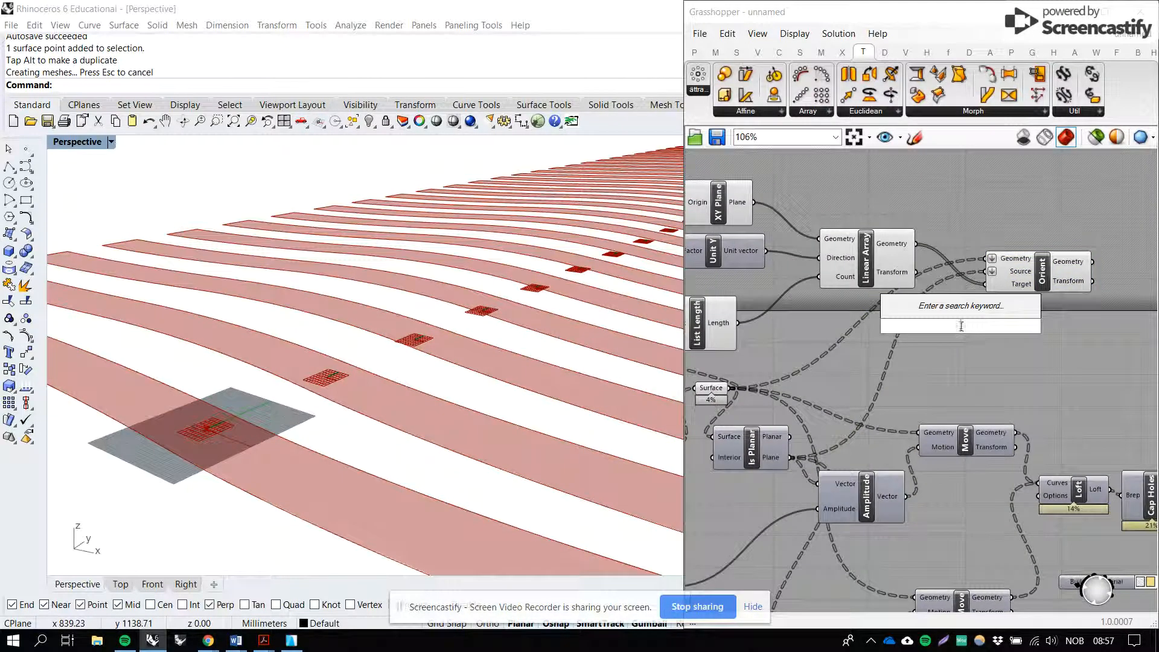
type("series")
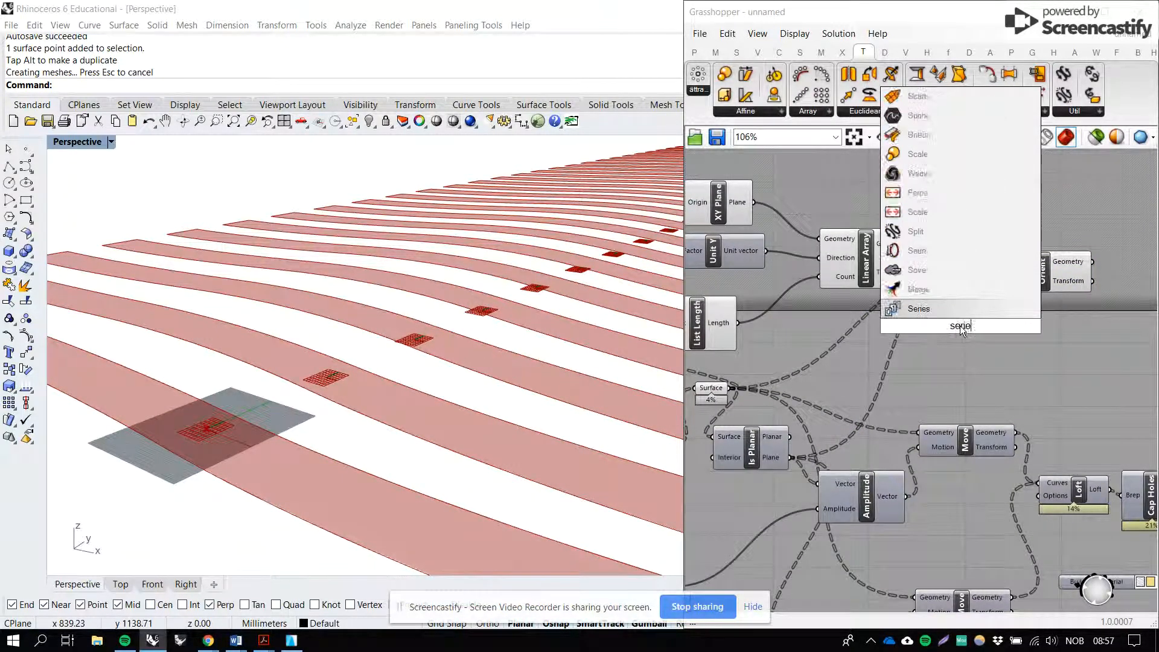
key("Return")
left_click_drag(951, 325, 976, 342)
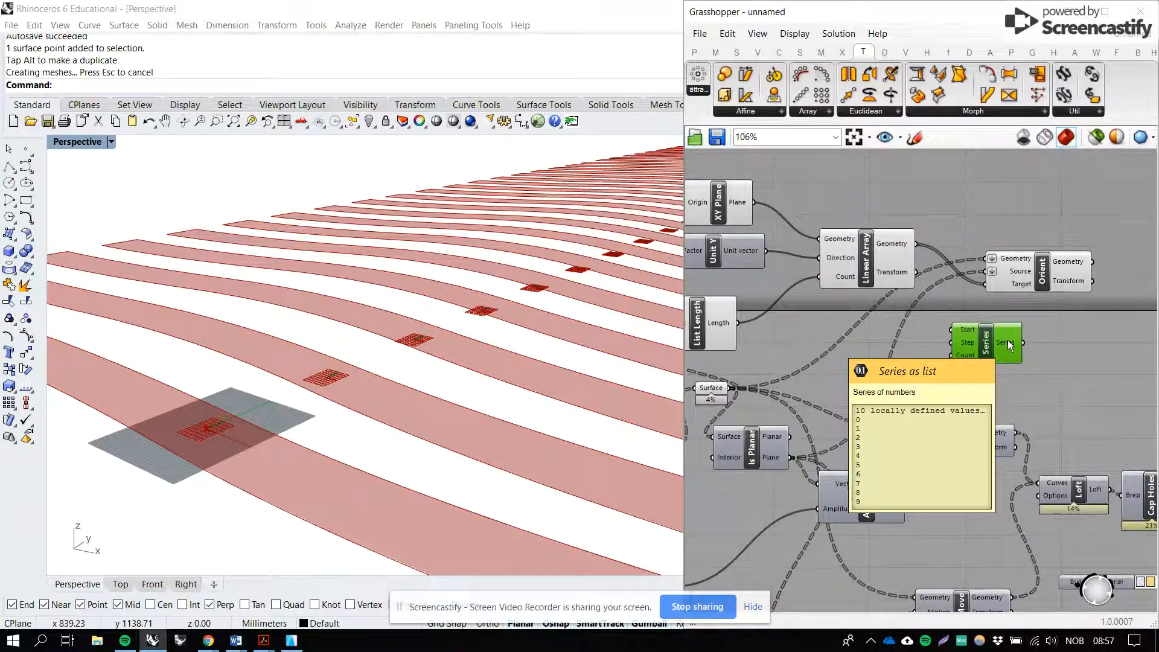
mouse_move(1007, 339)
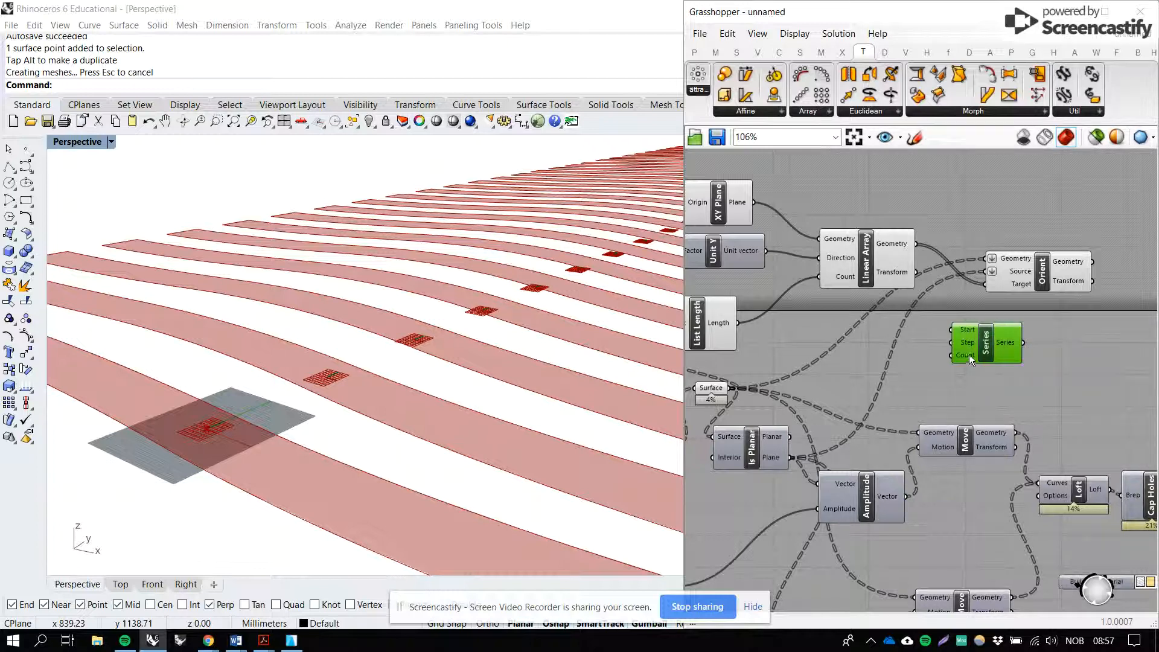
Step: Connect List Length's output to Series' Count input and shift Series slightly
mouse_move(969, 354)
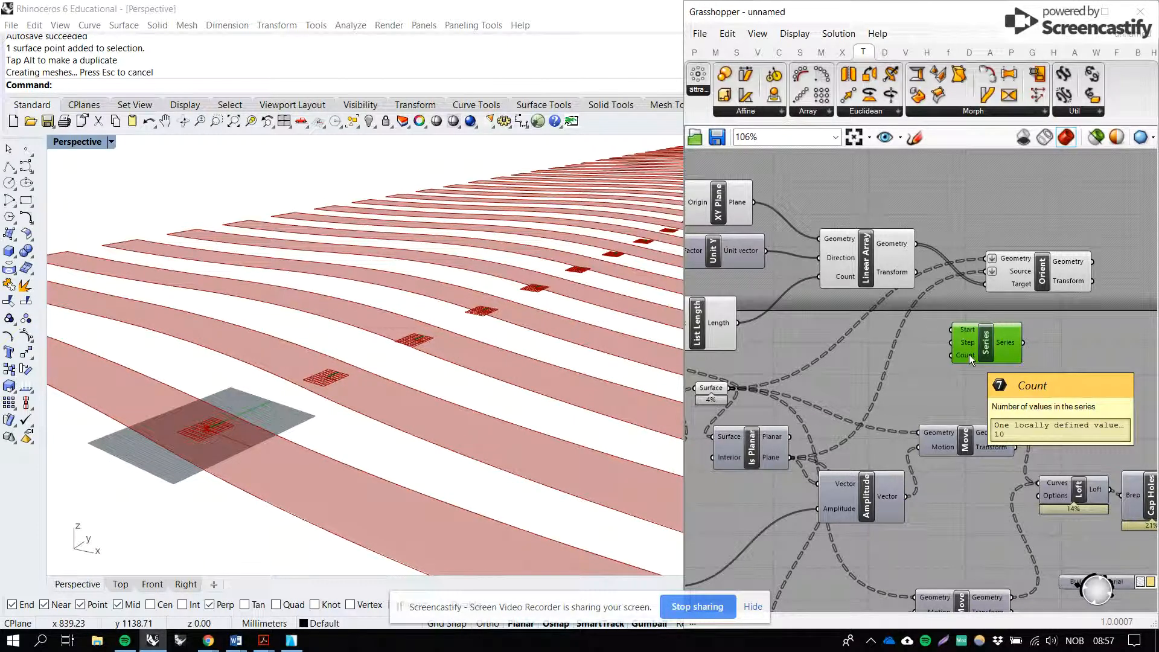
left_click_drag(715, 334, 1026, 348)
mouse_move(1027, 349)
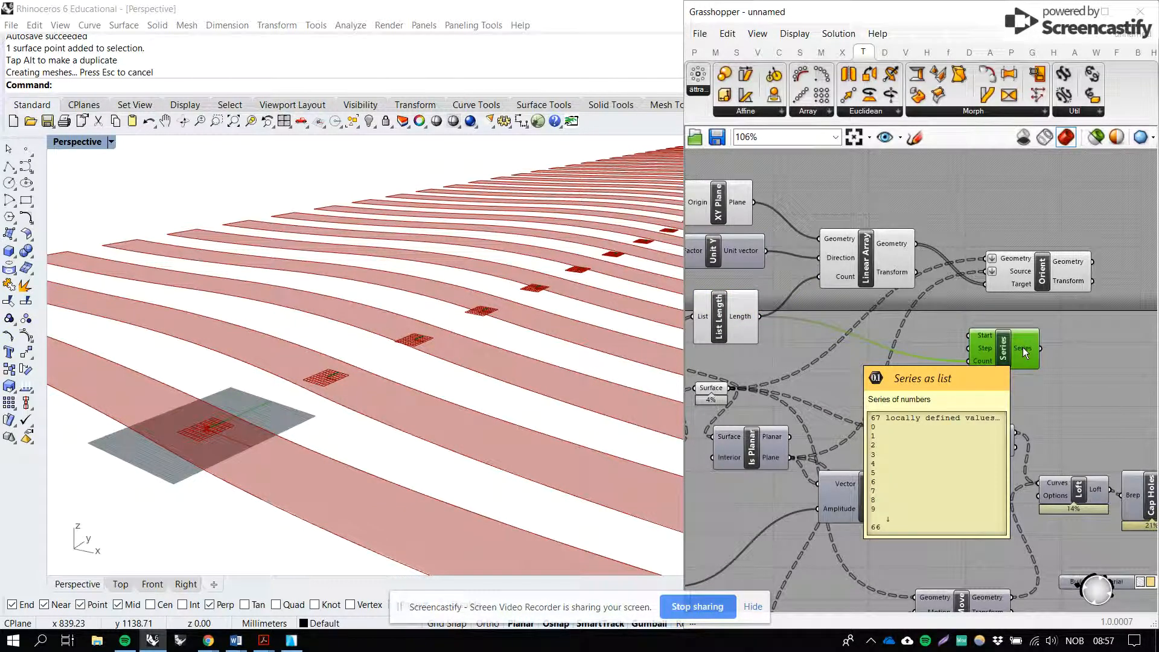
Step: Highlight Linear Array's planes in Rhino and examine where they lie on the flattened strips
right_click_drag(1064, 321, 957, 347)
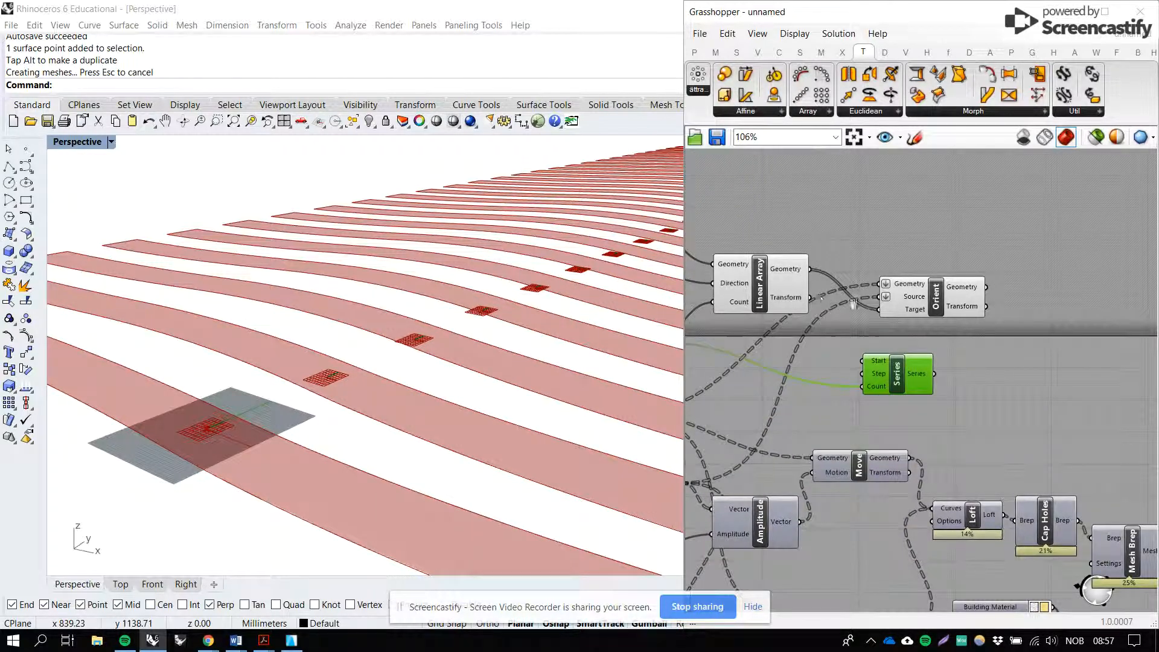
right_click_drag(853, 302, 901, 306)
left_click(853, 272)
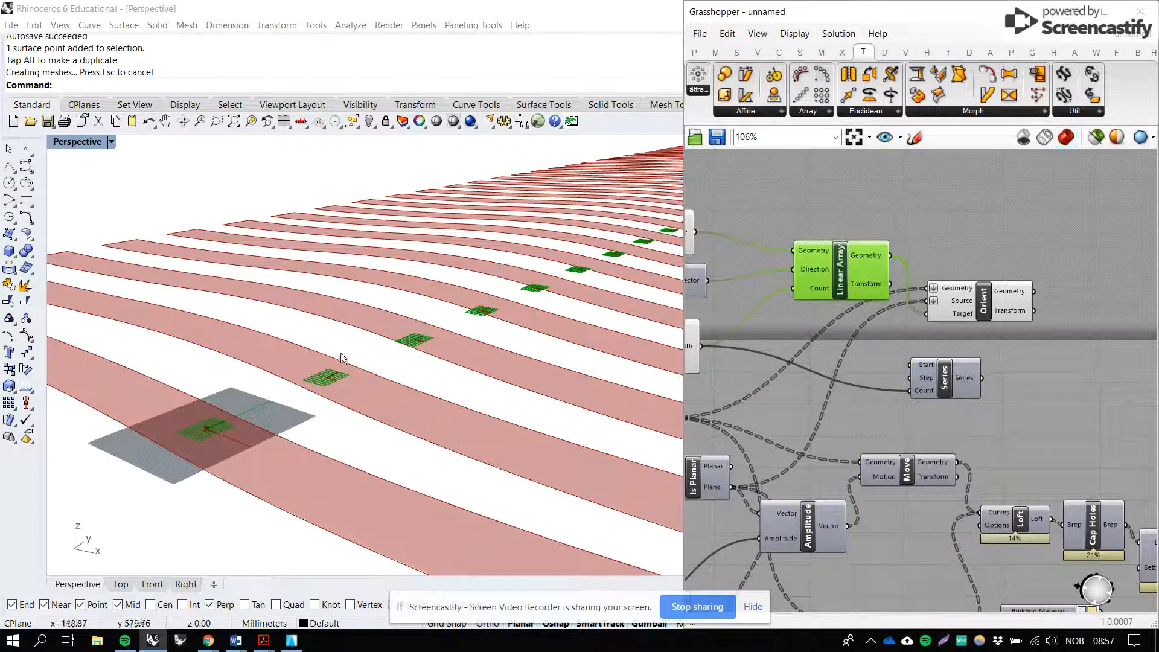
right_click_drag(342, 353, 339, 368, "shift")
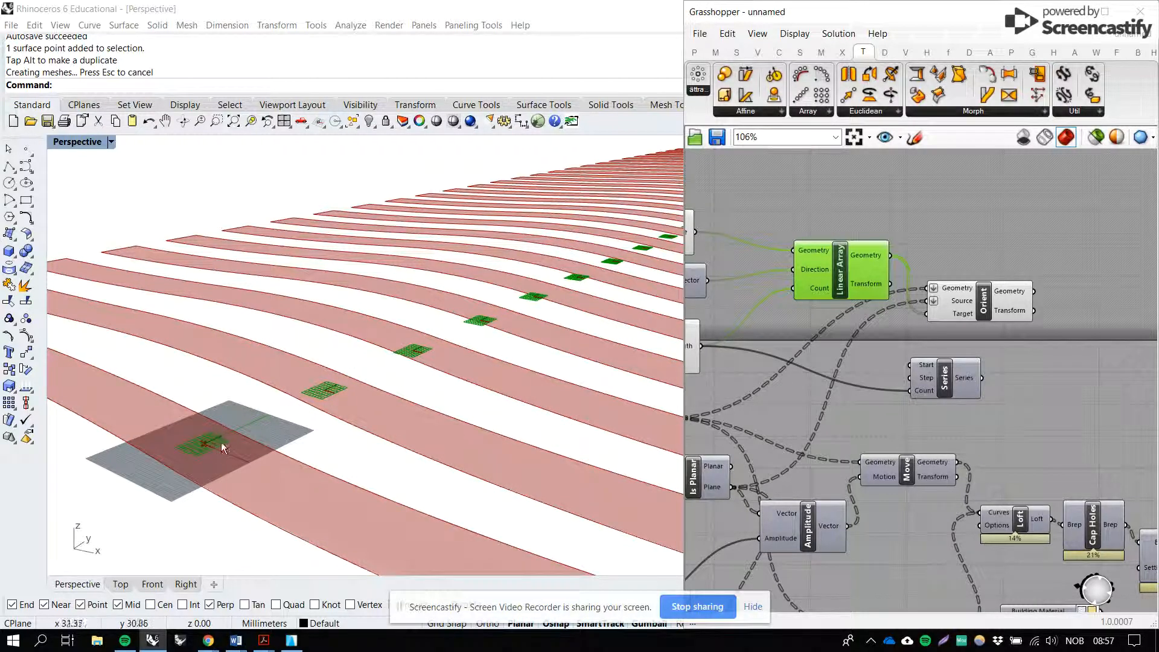
Step: Move the Orient component slightly up beside Linear Array
left_click_drag(998, 300, 1017, 281)
right_click_drag(1038, 305, 1010, 310)
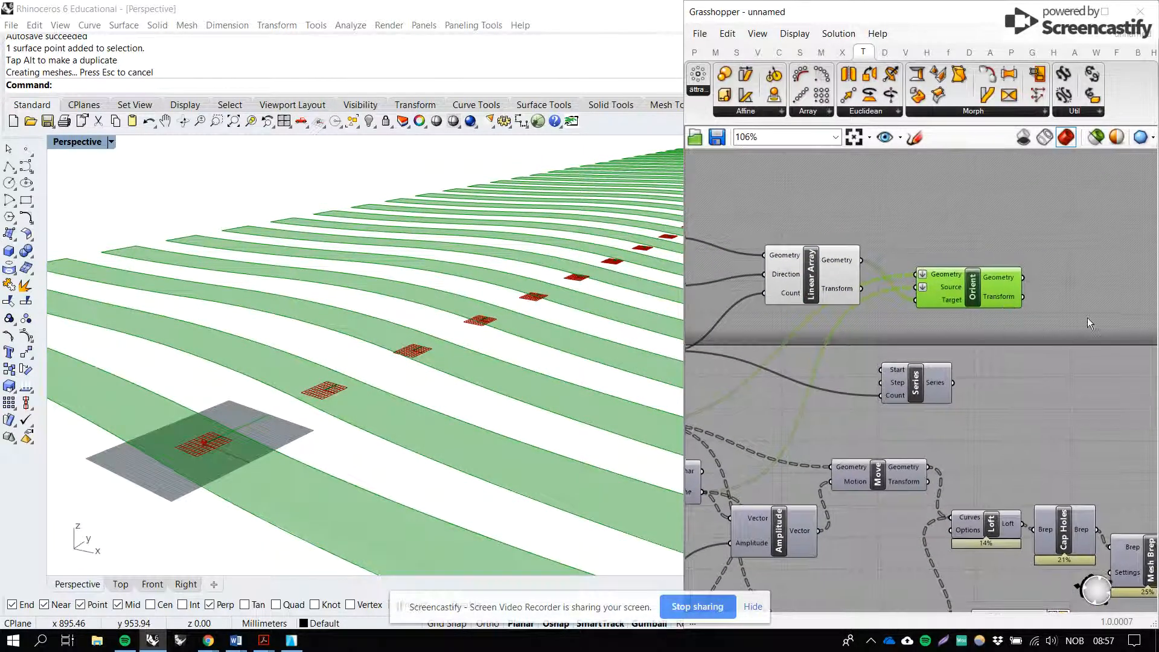
left_click_drag(989, 304, 968, 294)
Step: Add an Area component and feed it with Orient's Geometry output
double_click(1006, 321)
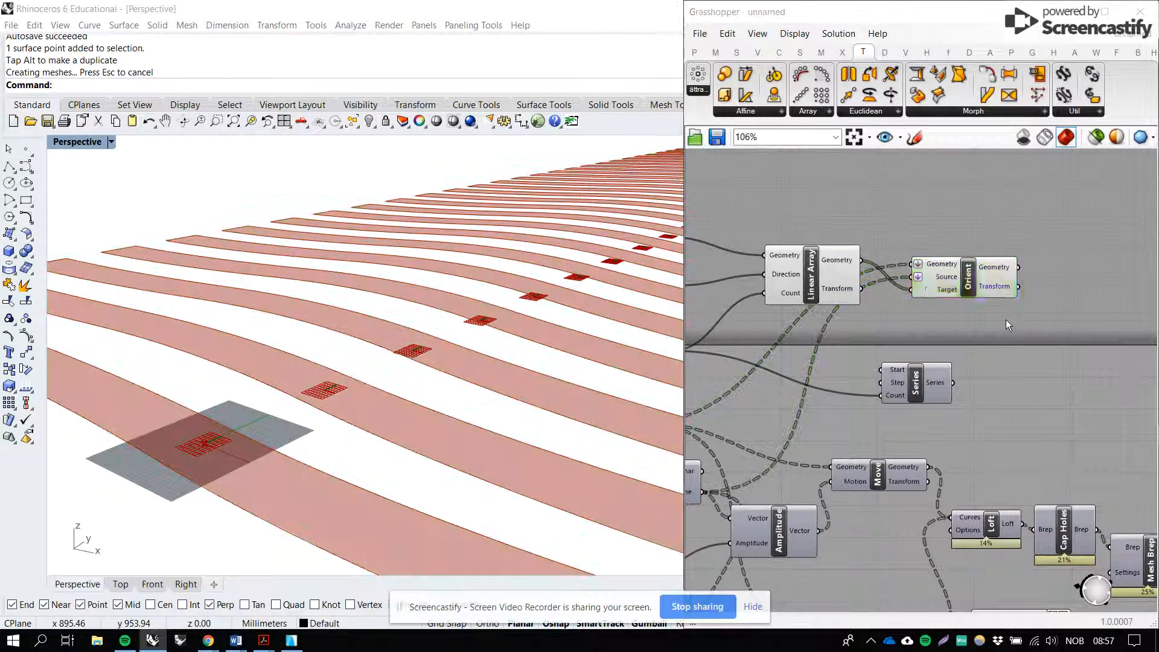
type("area")
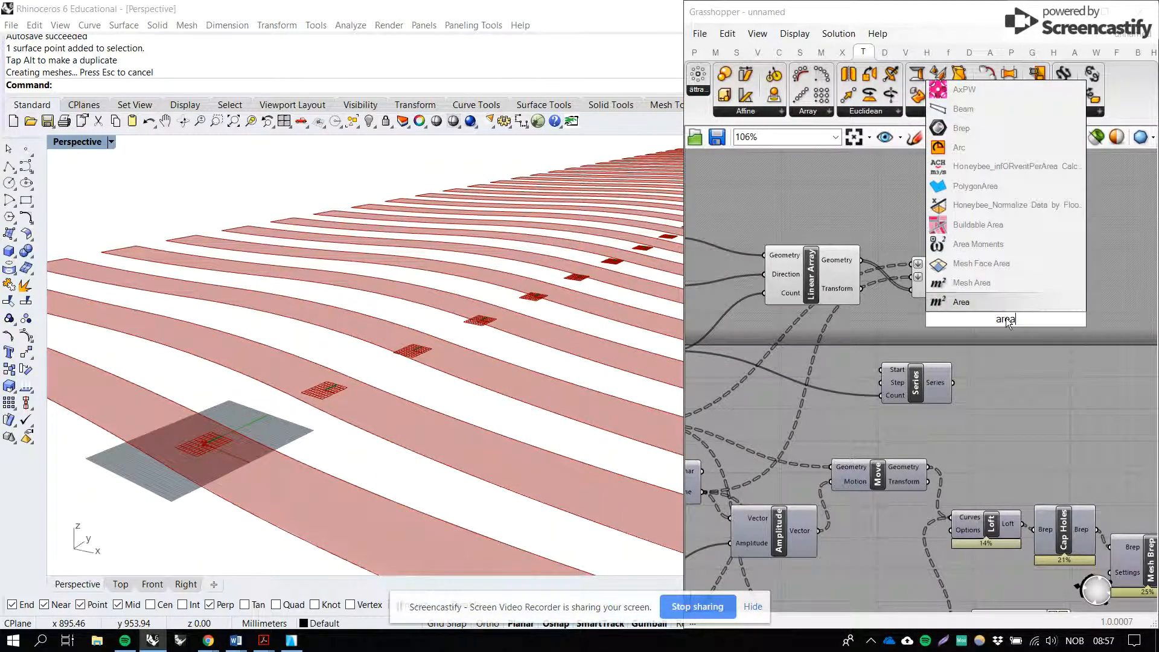
key("Return")
left_click_drag(1018, 267, 1026, 336)
Step: Compare the positions of the area centroids and the array planes along the row of flattened strips
left_click(587, 339)
right_click_drag(587, 339, 655, 366)
scroll(610, 380, "up", 10)
scroll(569, 380, "down", 9)
right_click_drag(583, 378, 513, 368)
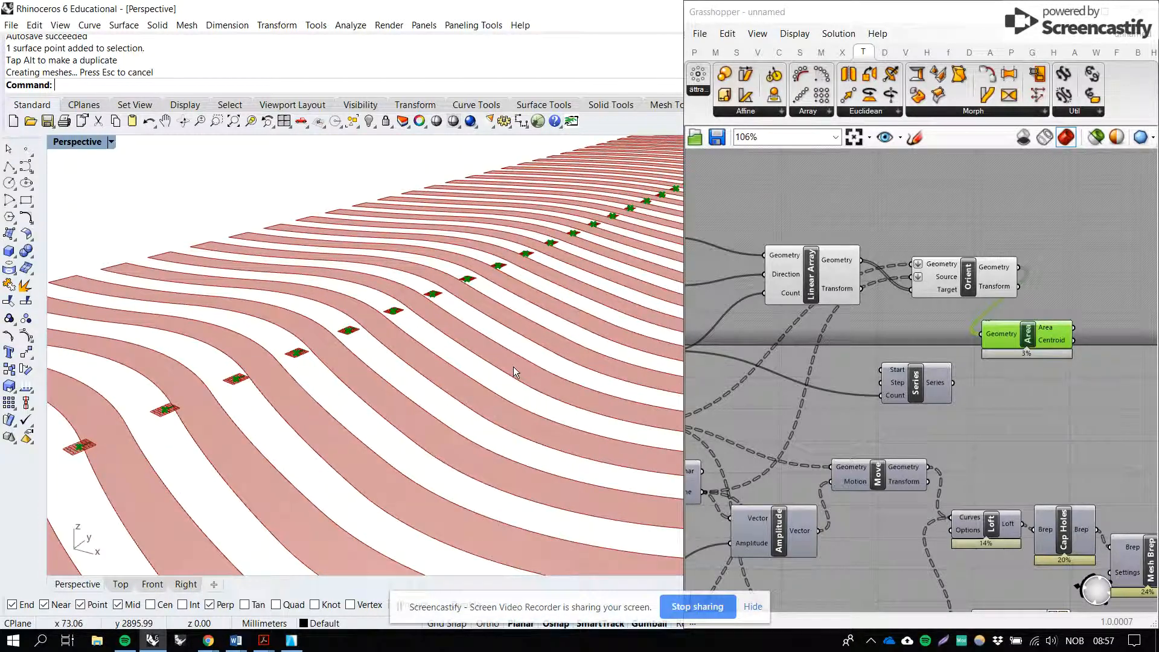
scroll(399, 320, "up", 8)
scroll(399, 319, "down", 8)
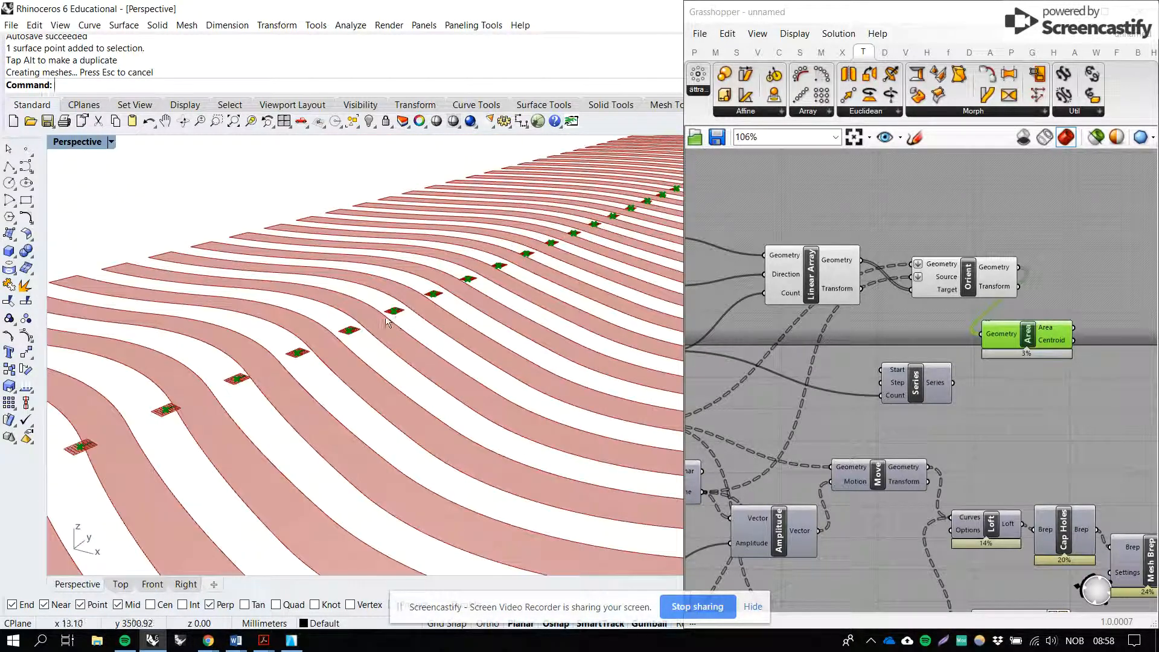
scroll(399, 326, "up", 4)
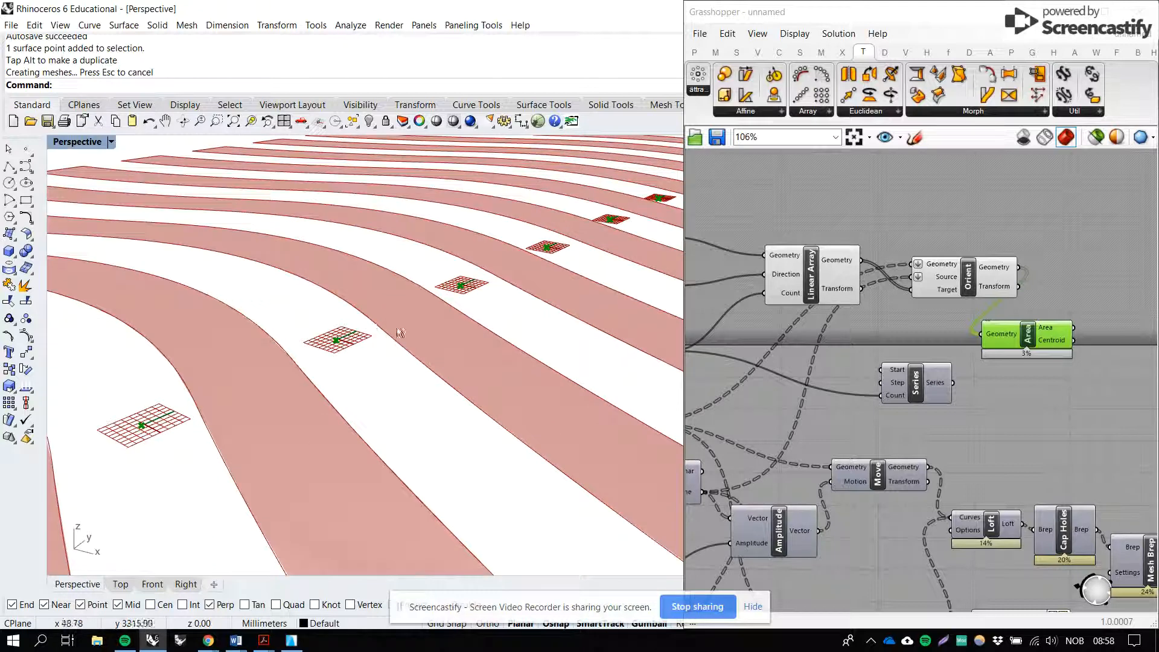
scroll(326, 348, "down", 8)
scroll(268, 378, "up", 3)
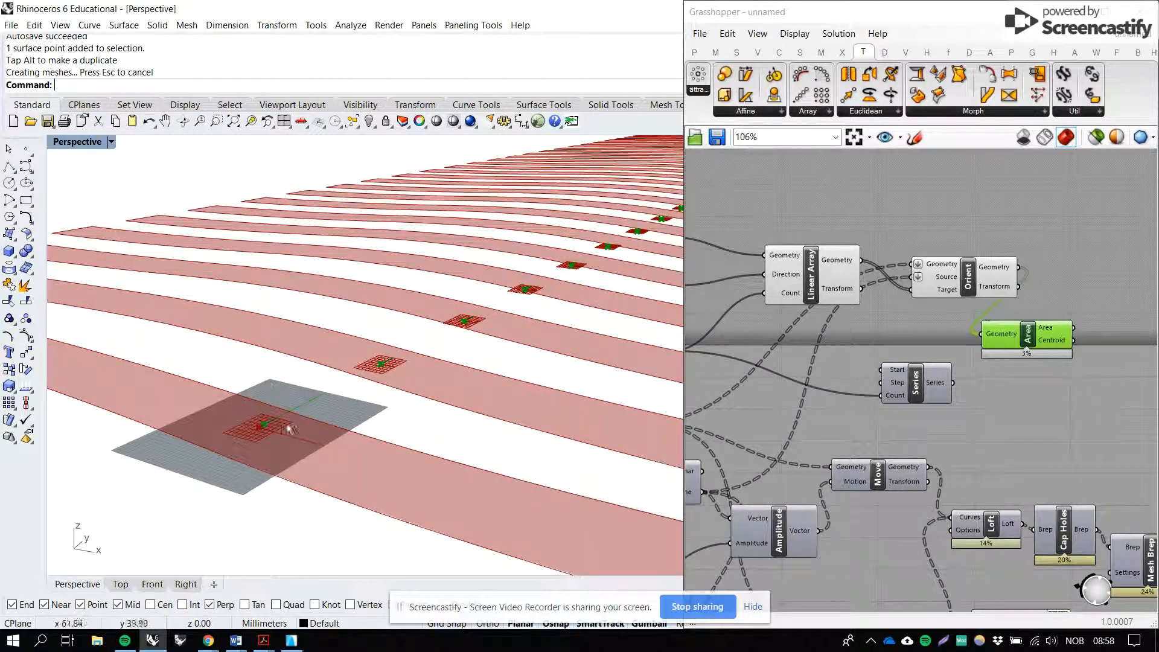
scroll(284, 423, "up", 5)
scroll(398, 436, "down", 5)
scroll(399, 468, "up", 5)
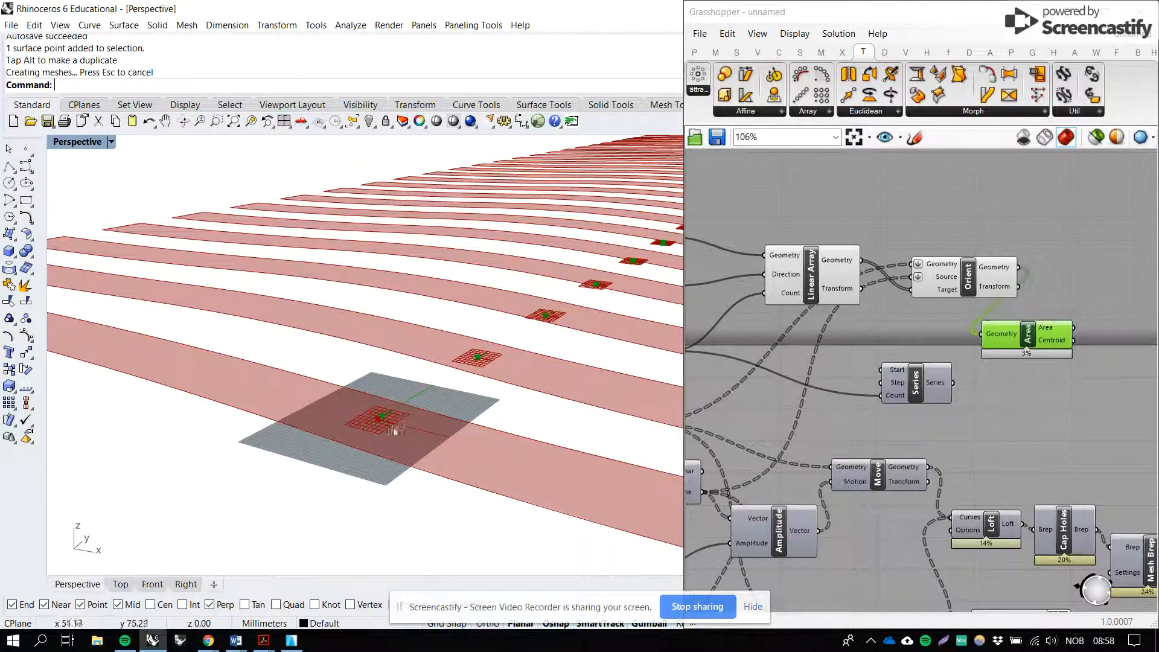
scroll(381, 430, "up", 5)
scroll(384, 435, "down", 5)
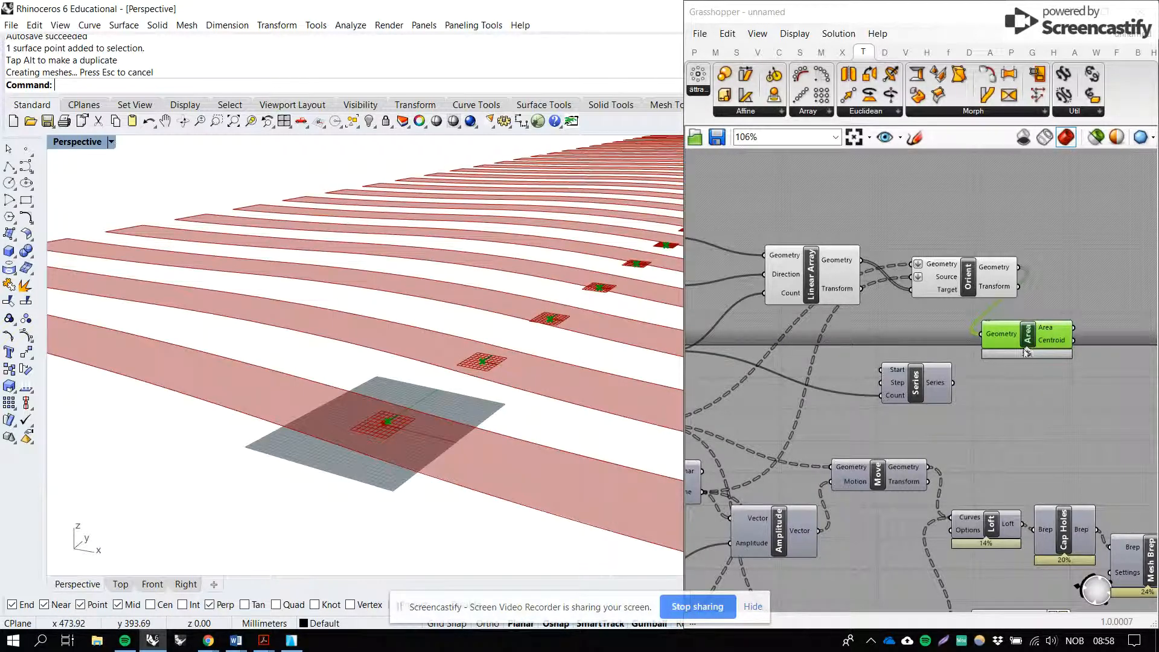
Step: Delete the Area component and move Orient slightly closer to Linear Array
key("Delete")
left_click_drag(969, 265, 955, 266)
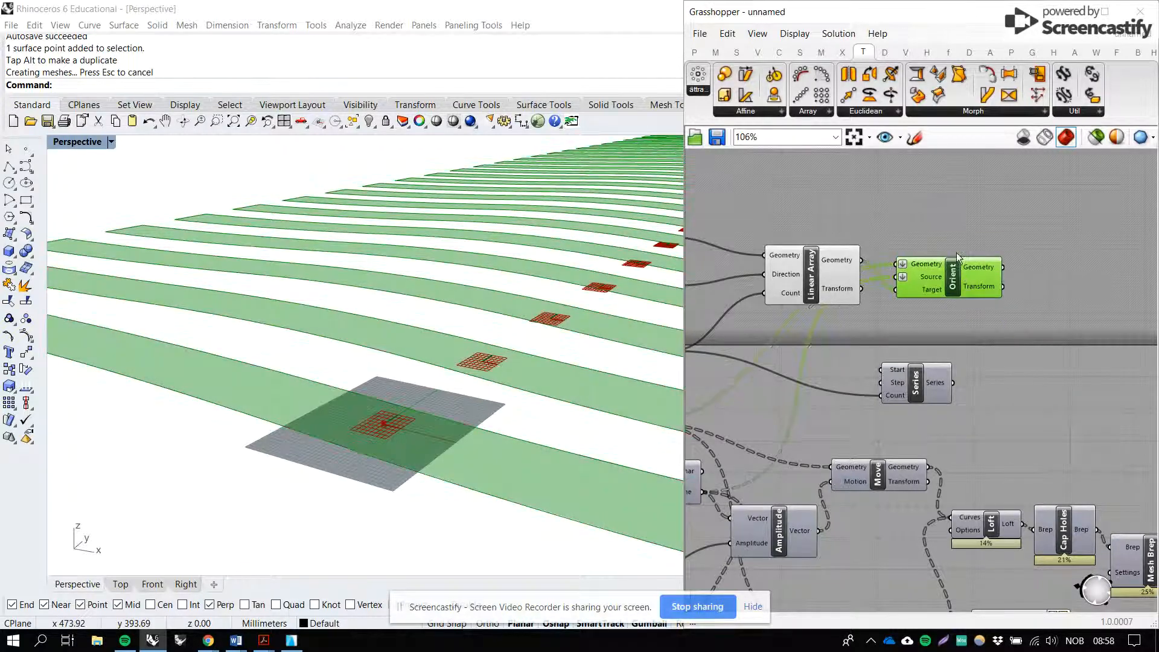
Step: Add an Explode component beside Orient and connect Orient's Geometry output to its Curve input
right_click_drag(975, 277, 919, 262)
double_click(984, 265)
type("expl")
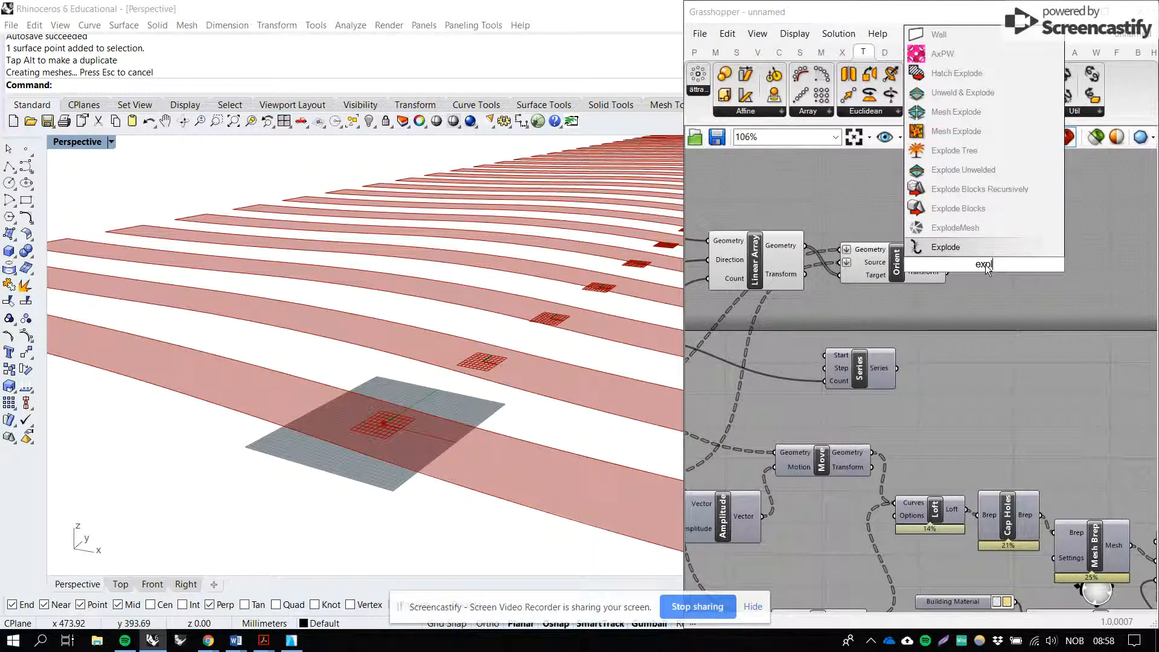
key("Return")
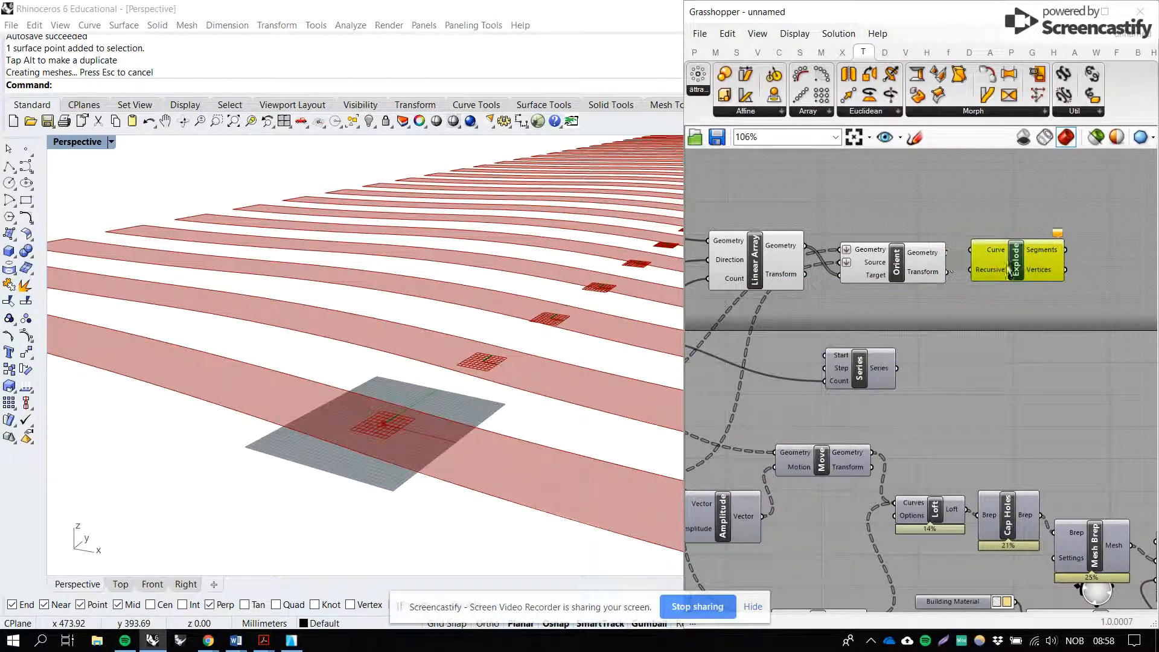
left_click_drag(948, 253, 1018, 272)
mouse_move(1037, 269)
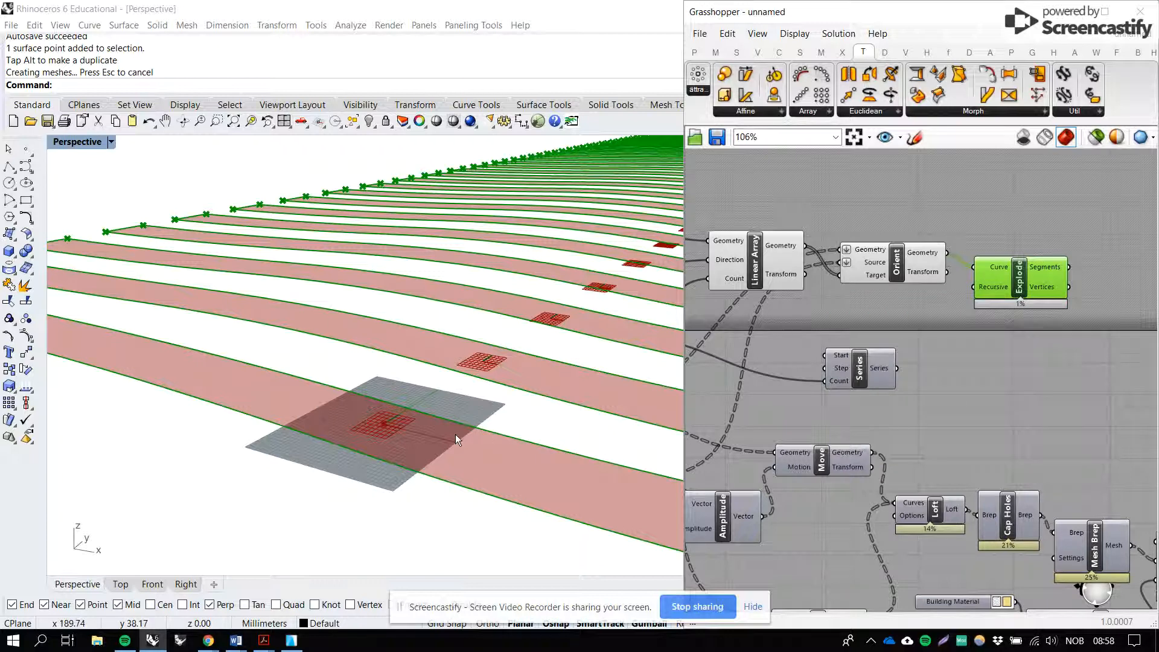
Step: Move the Series component so that it sits below Explode
right_click_drag(1108, 266, 920, 290)
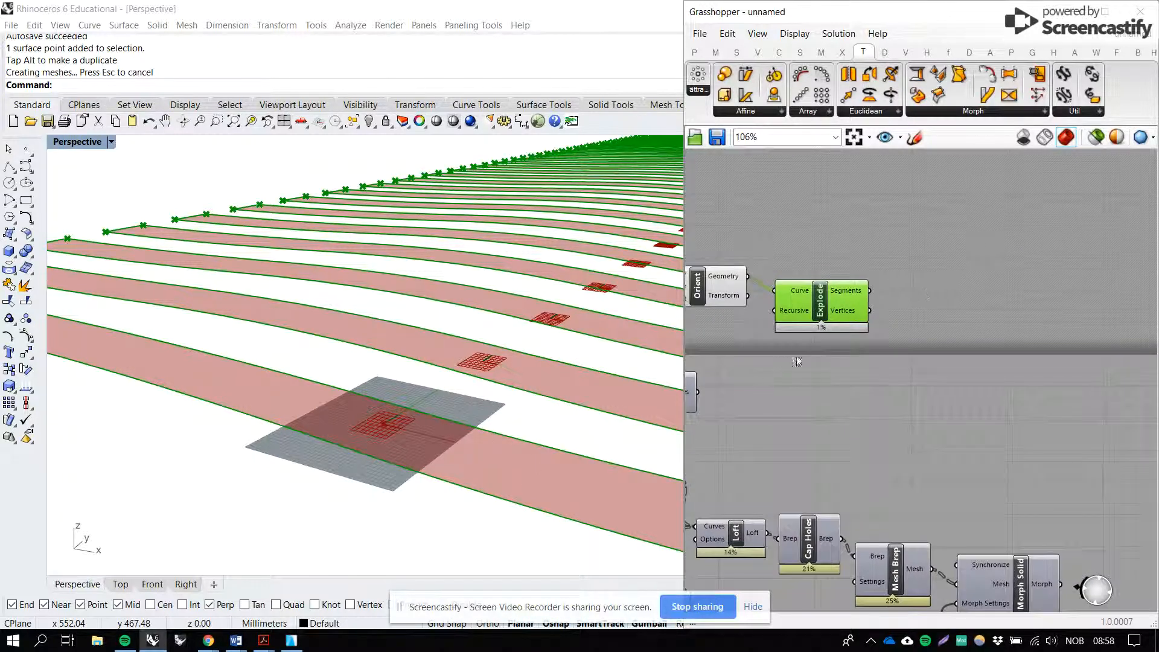
right_click_drag(798, 361, 872, 341)
left_click_drag(752, 378, 947, 369)
Step: Add a List Item component beside Explode and connect Explode's Segments output to its List input
scroll(937, 313, "up", 1)
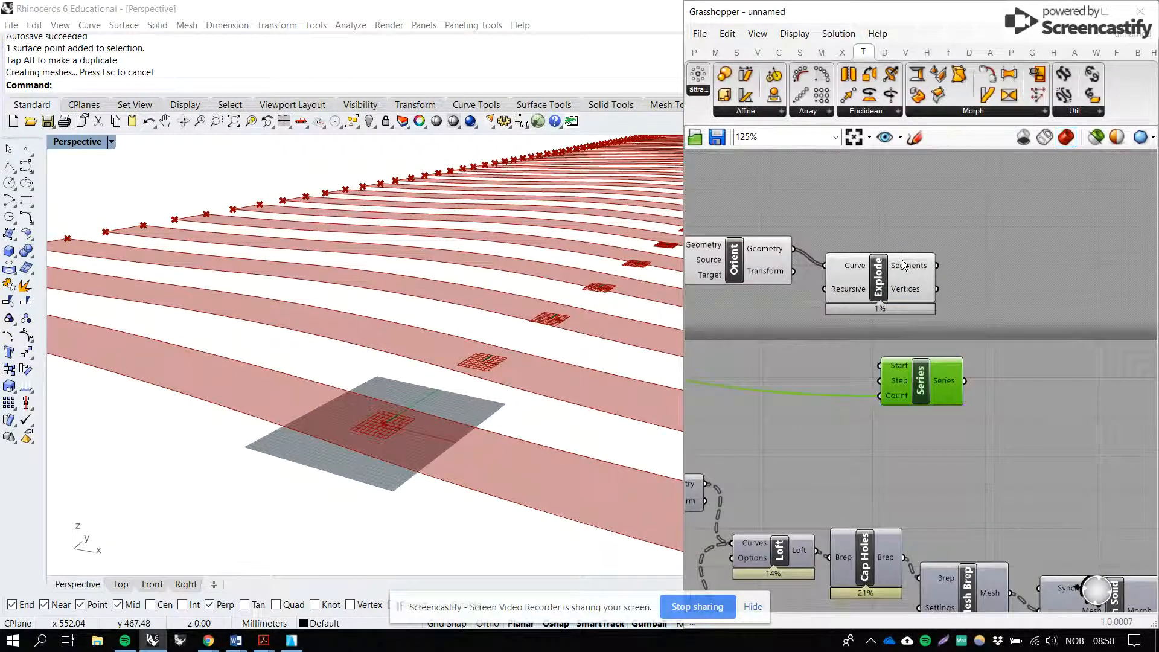
double_click(992, 246)
type("list")
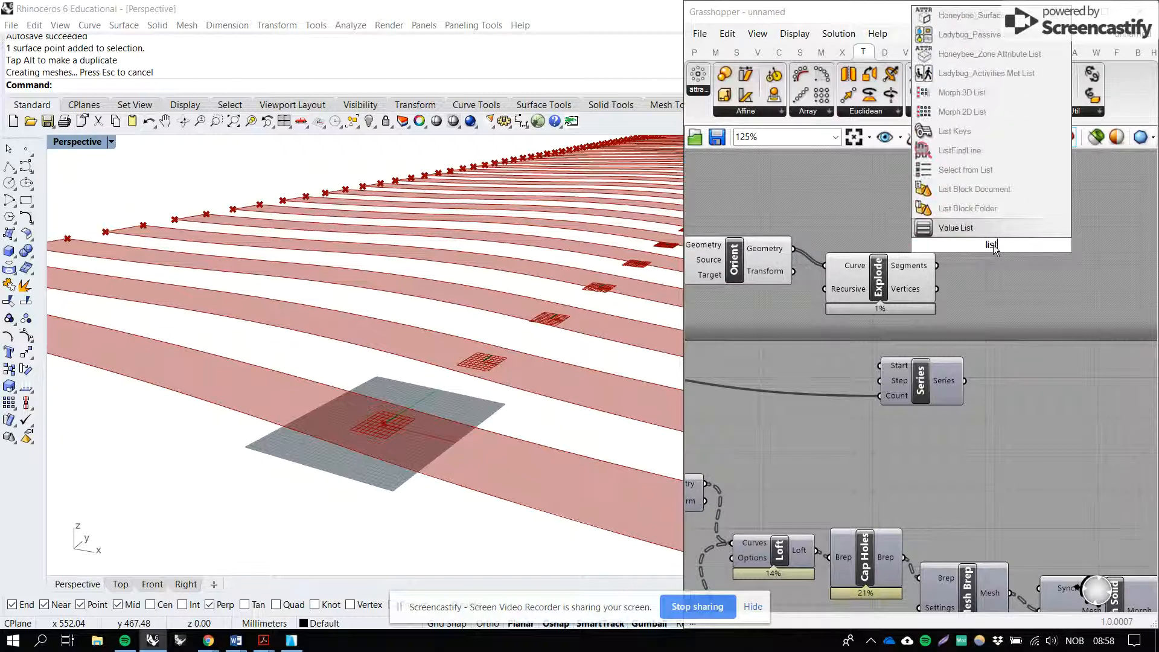
type(" item")
key("Return")
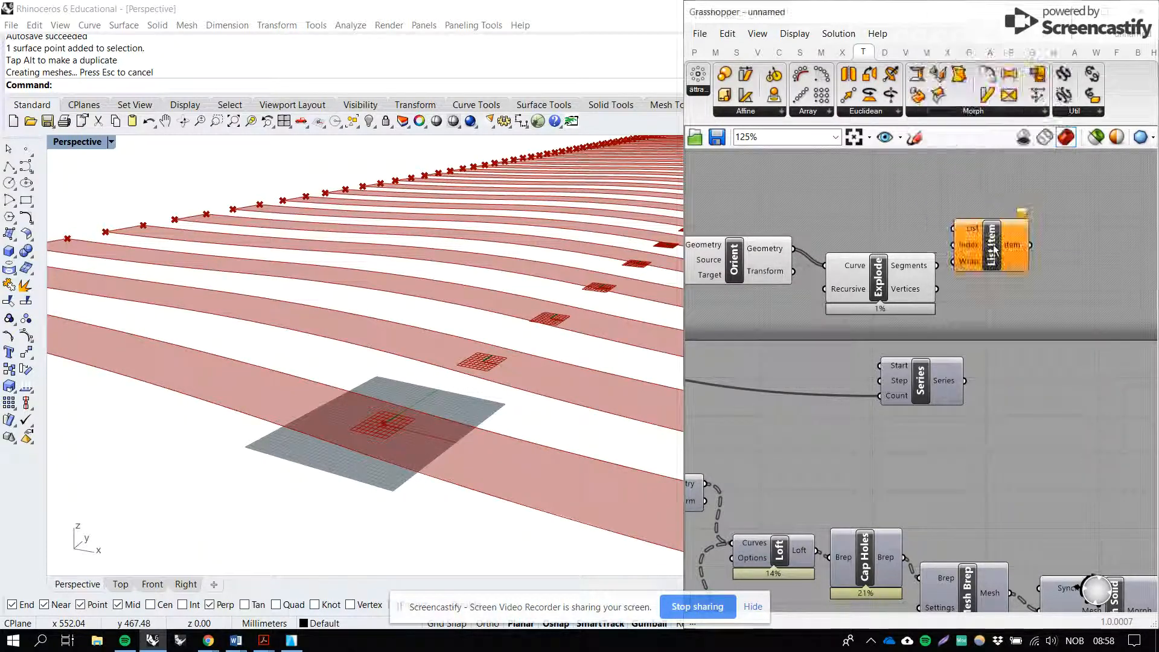
left_click_drag(990, 253, 968, 236)
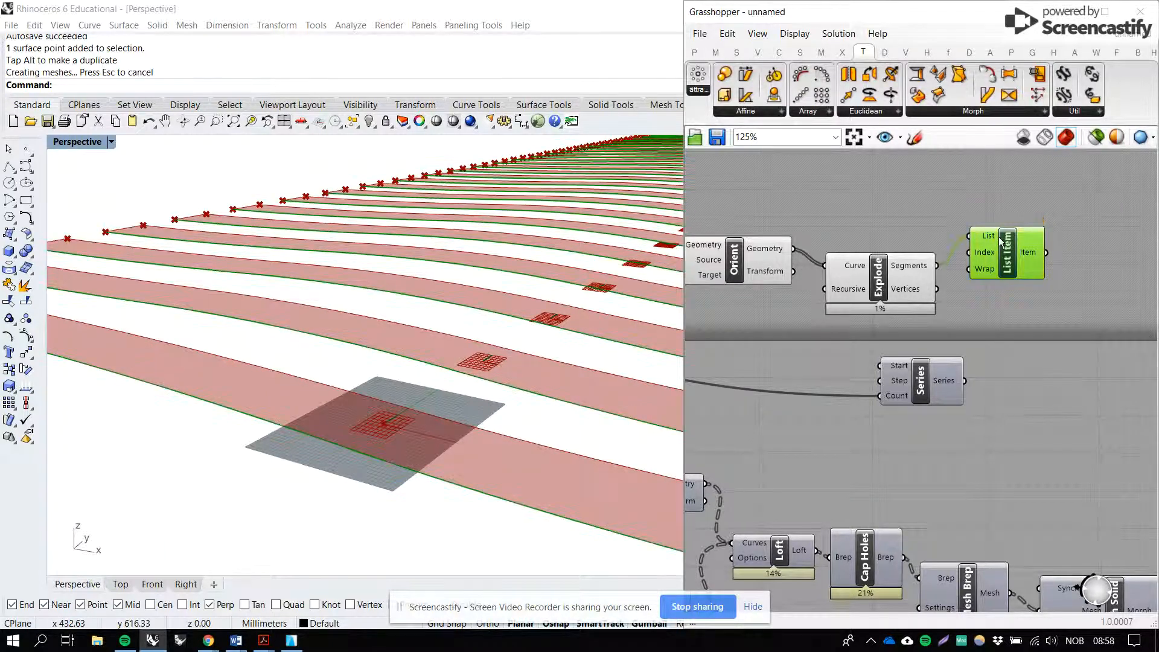
left_click_drag(1039, 261, 1048, 275)
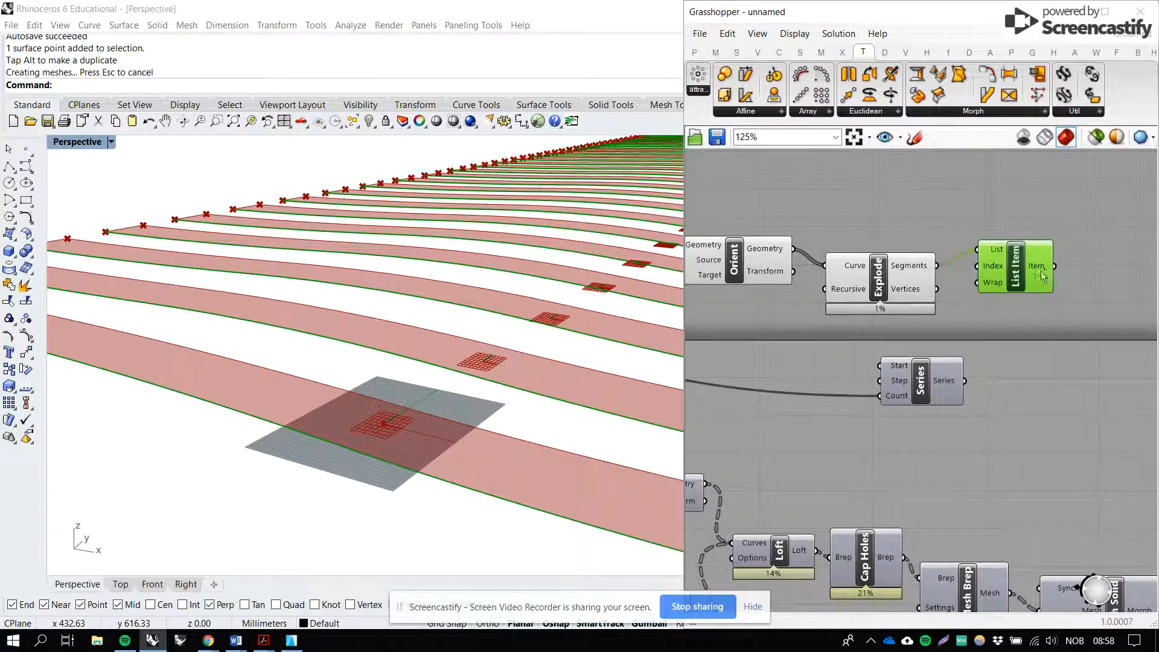
Step: Give List Item three additional outputs, +1, +2 and +3, and check the data in them
scroll(1040, 271, "up", 3)
scroll(1038, 263, "up", 2)
right_click_drag(1038, 263, 977, 264)
left_click(935, 327)
left_click(936, 328)
left_click(935, 329)
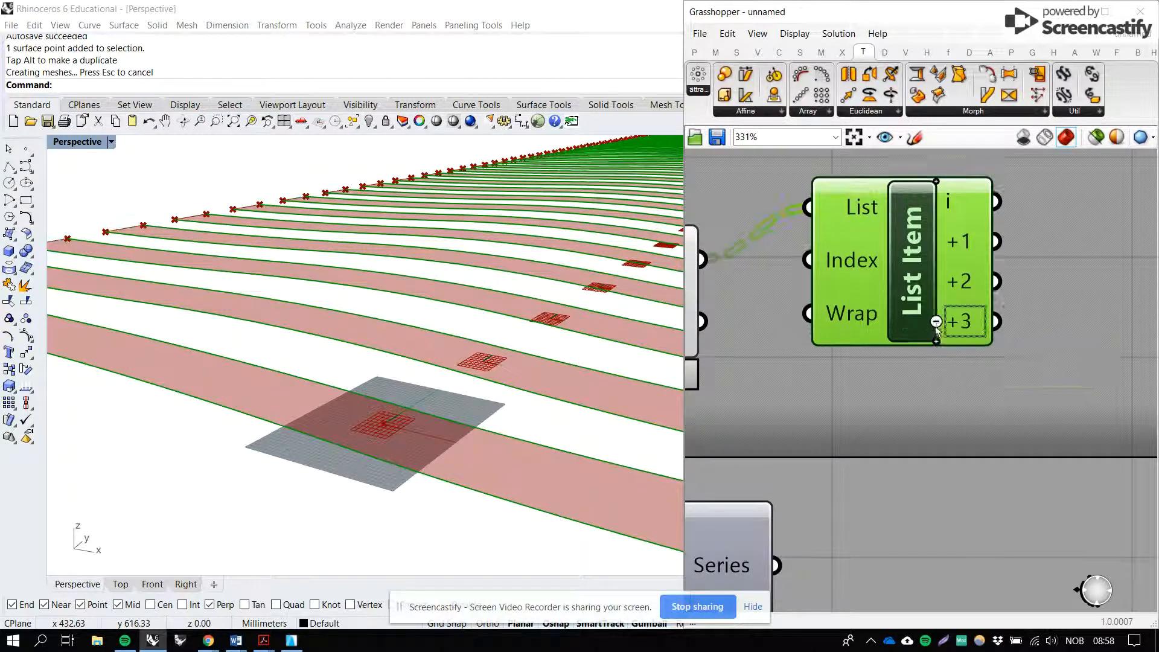
scroll(933, 230, "up", 1)
mouse_move(980, 204)
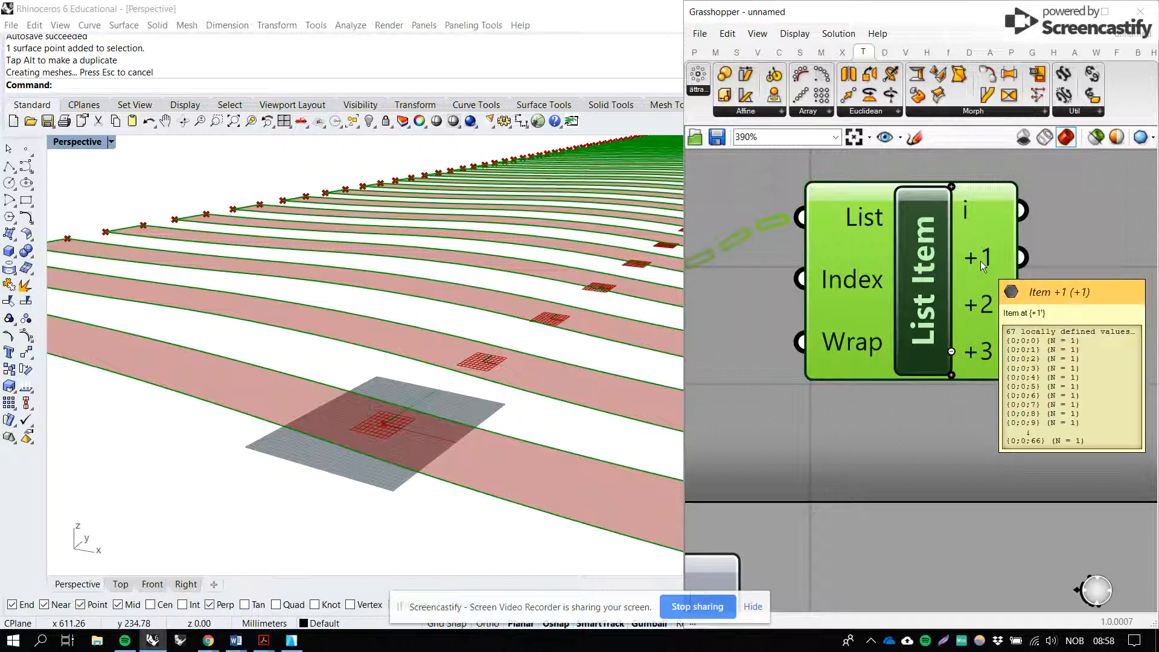
scroll(443, 385, "down", 3)
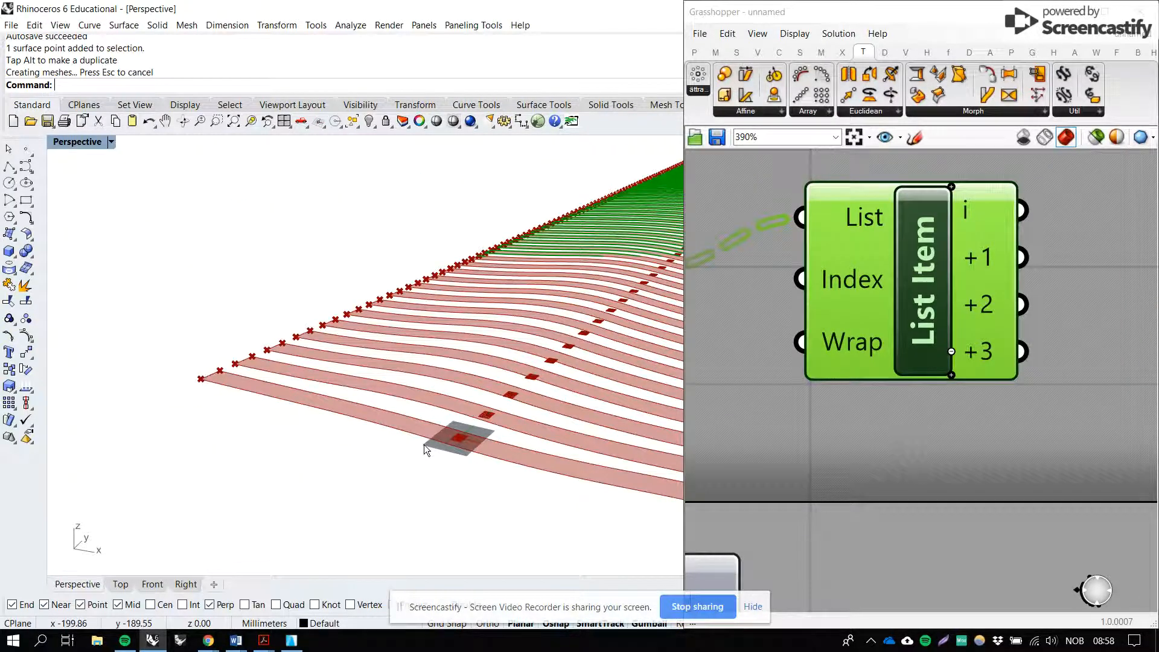
Step: Add two Point On Curve components at 0.500 beside List Item, fed by its i and +2 outputs respectively
scroll(496, 436, "up", 3)
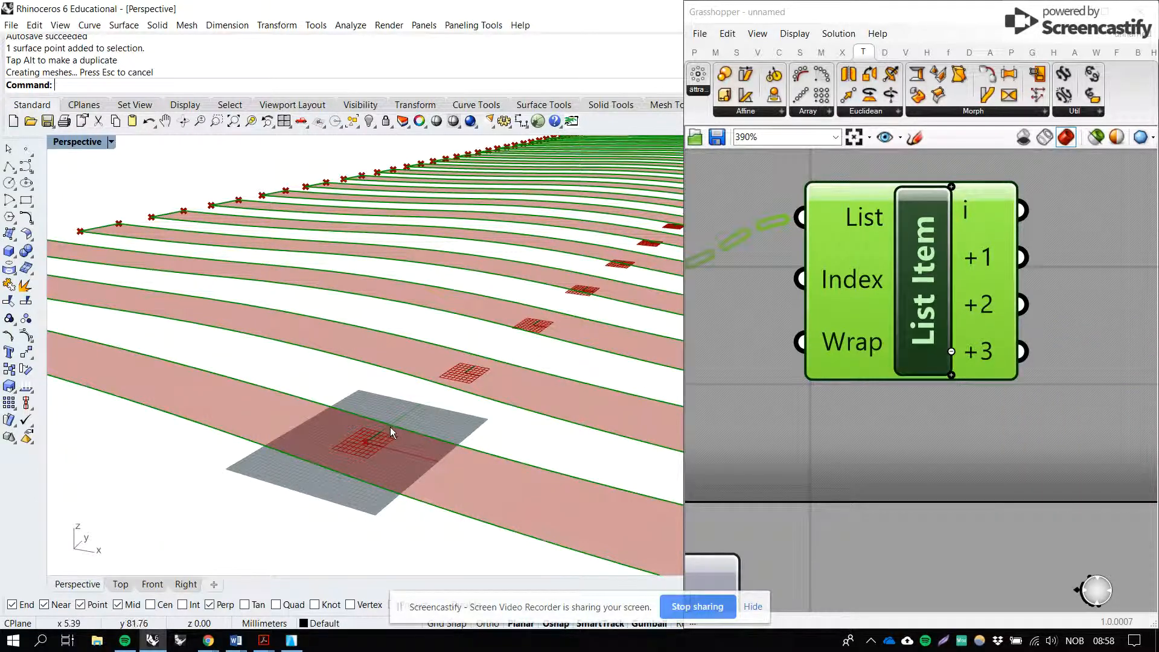
right_click_drag(391, 426, 384, 429)
right_click_drag(997, 319, 976, 307)
scroll(977, 307, "down", 1)
double_click(1054, 277)
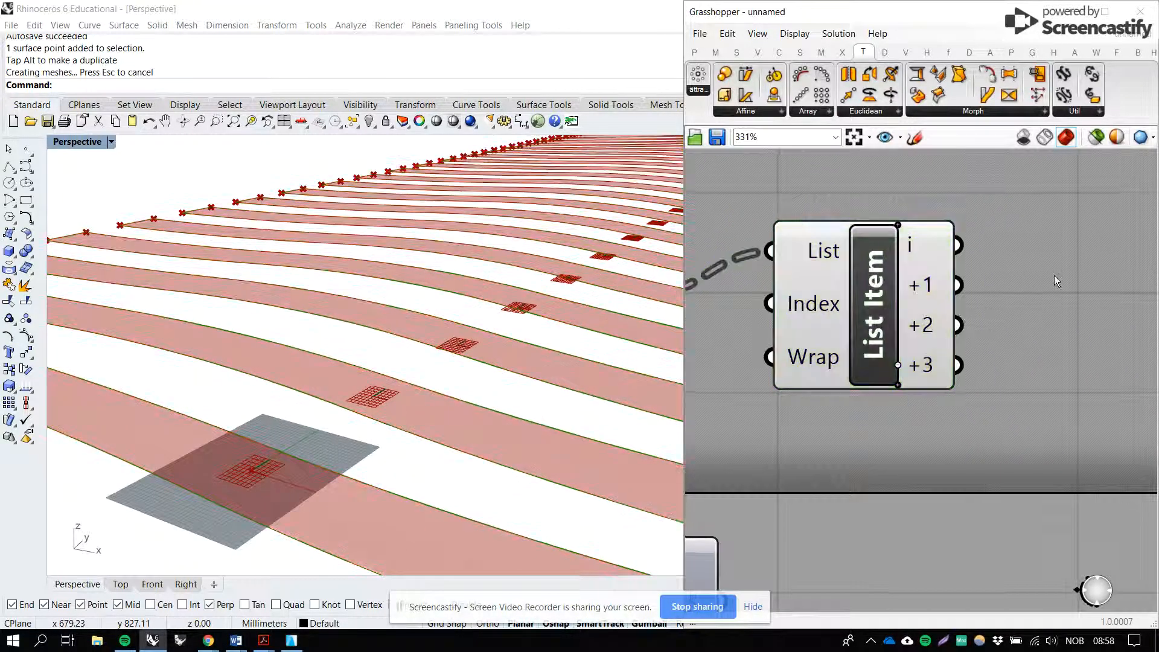
type("point on")
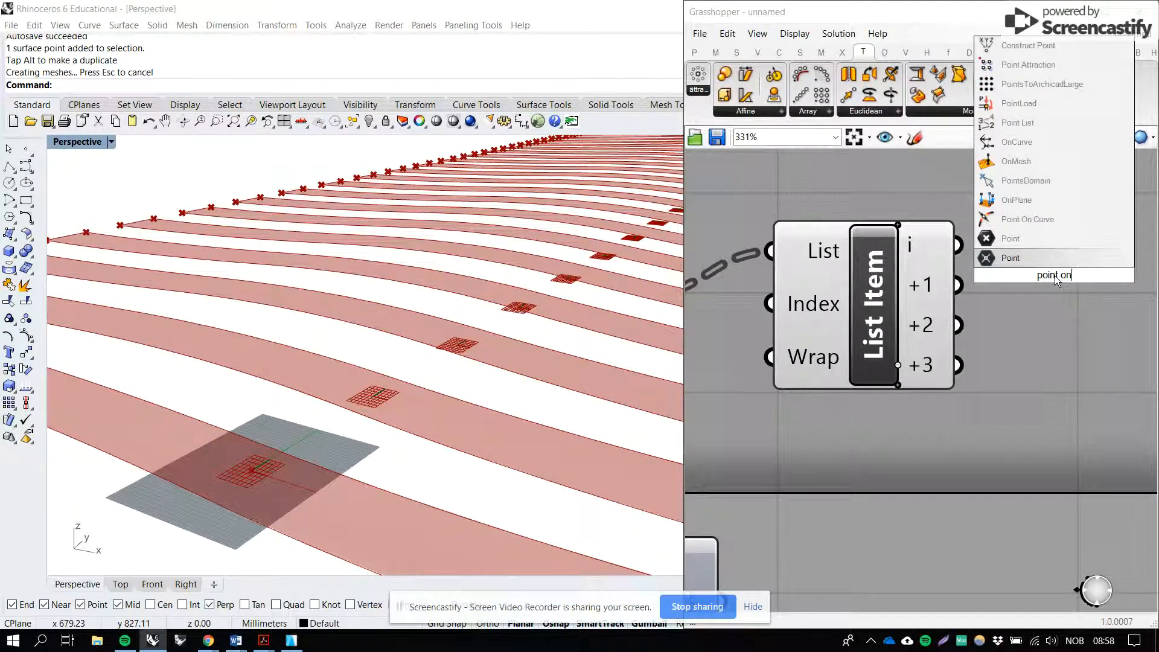
key("Up")
key("Up")
key("Return")
scroll(800, 279, "down", 1)
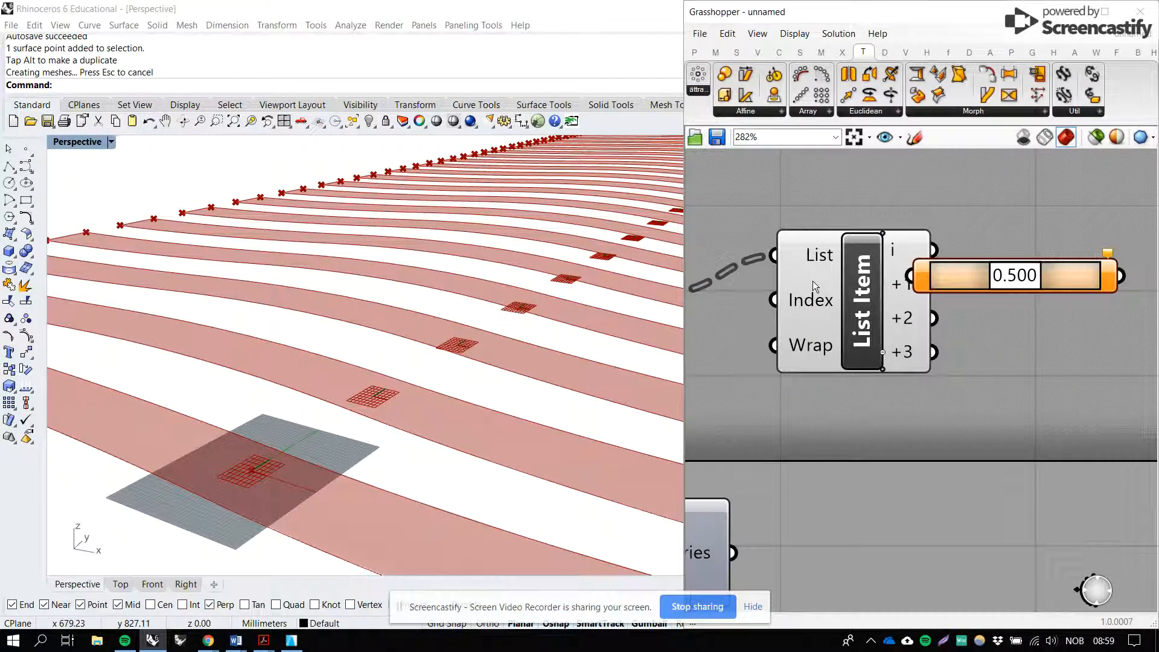
left_click_drag(943, 279, 962, 249)
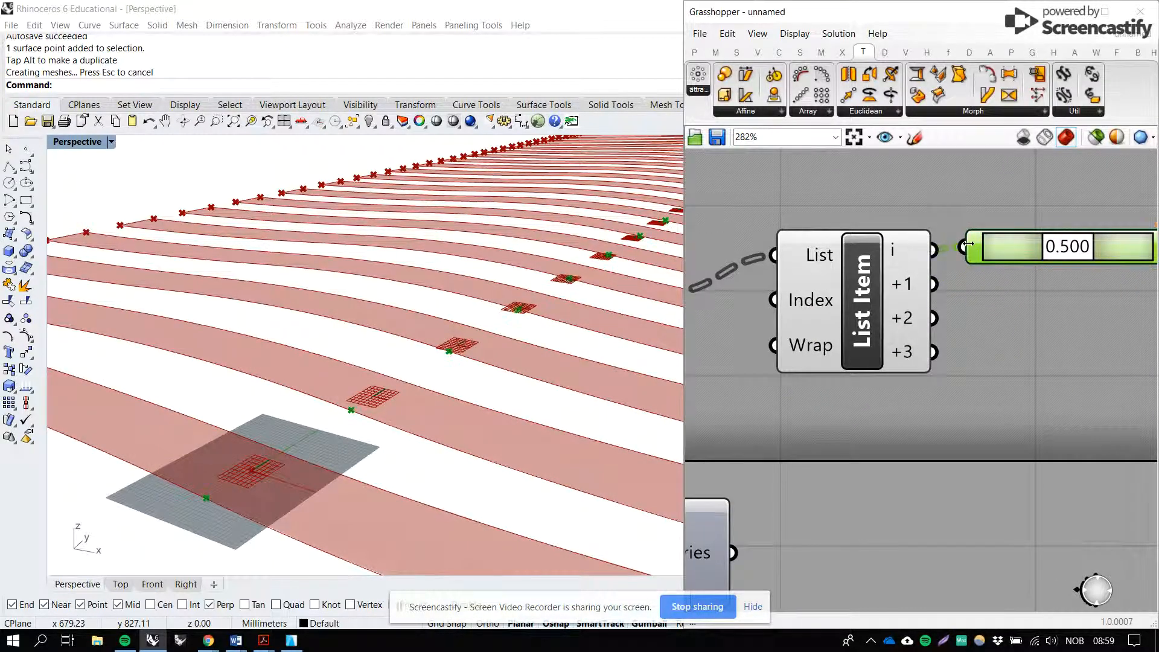
left_click_drag(997, 277, 984, 310, "alt")
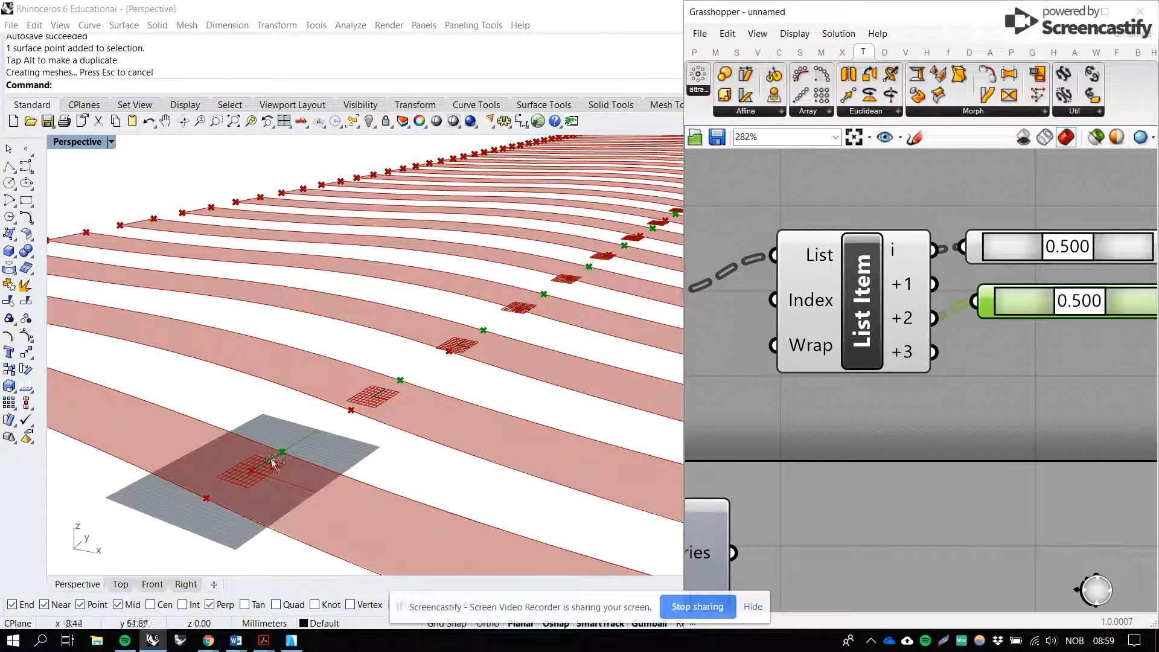
Step: Add a Line component and connect the two Point On Curve components to its Start Point and End Point inputs
scroll(978, 380, "down", 3)
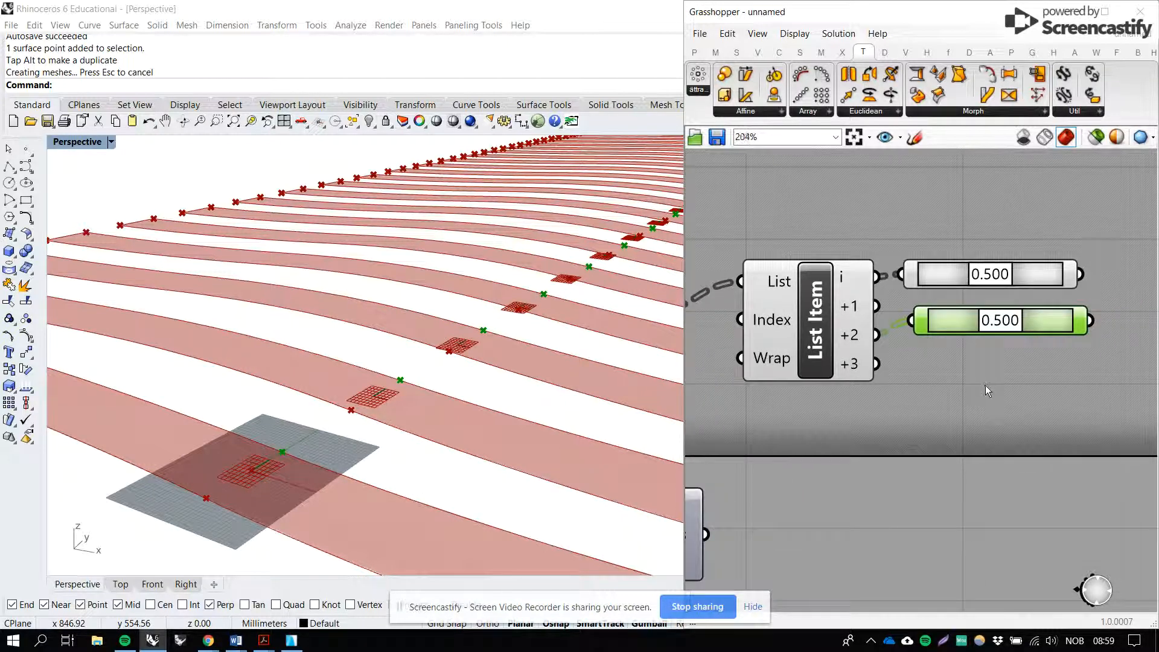
double_click(1093, 321)
type("lin")
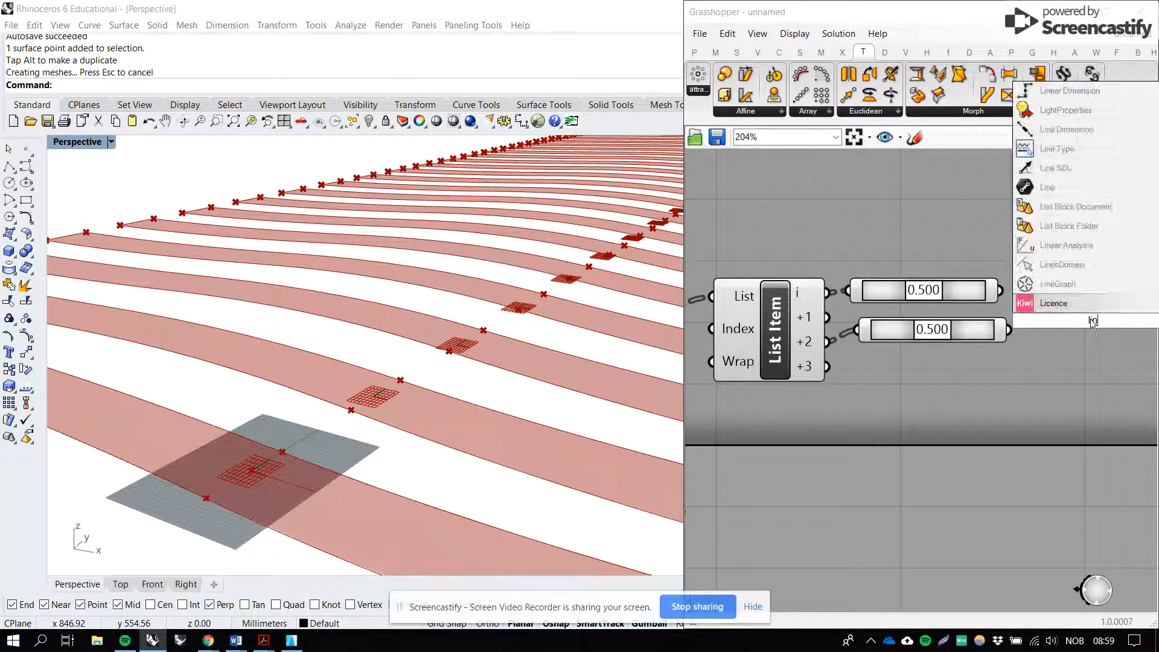
type("e")
key("Return")
left_click(1114, 320)
left_click_drag(1114, 320, 1123, 317)
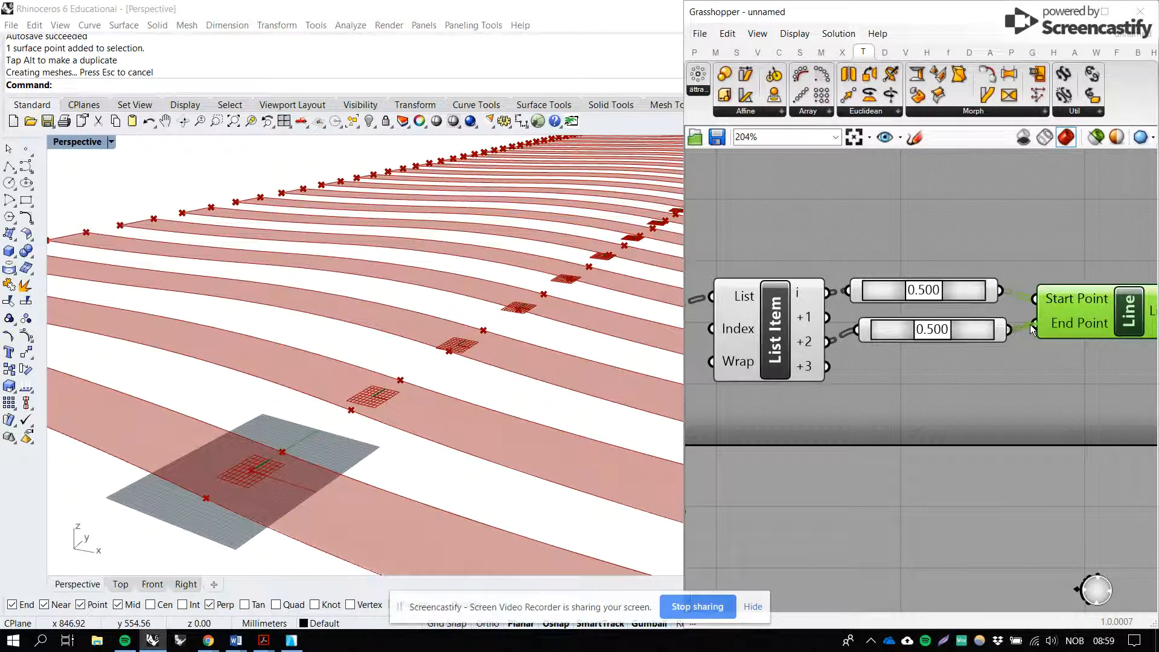
left_click_drag(1031, 329, 1034, 326)
Step: Add another Point On Curve component at 0.500 beside Line and connect the Line output to it
scroll(918, 347, "down", 2)
scroll(970, 350, "down", 2)
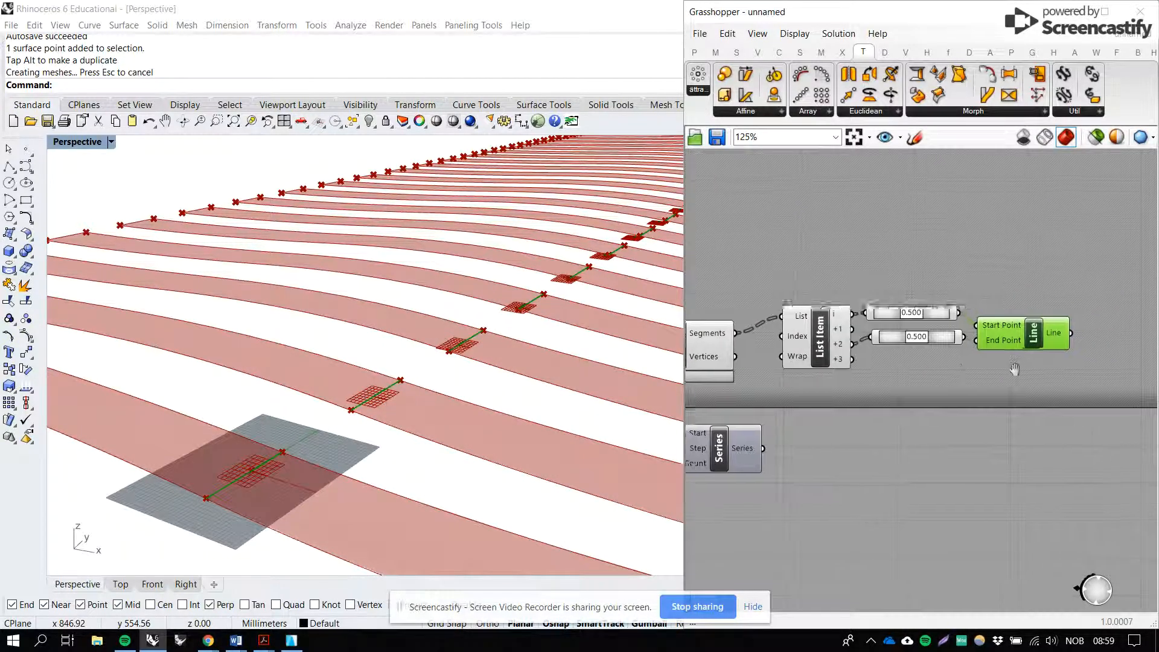
double_click(1087, 369)
type("point on")
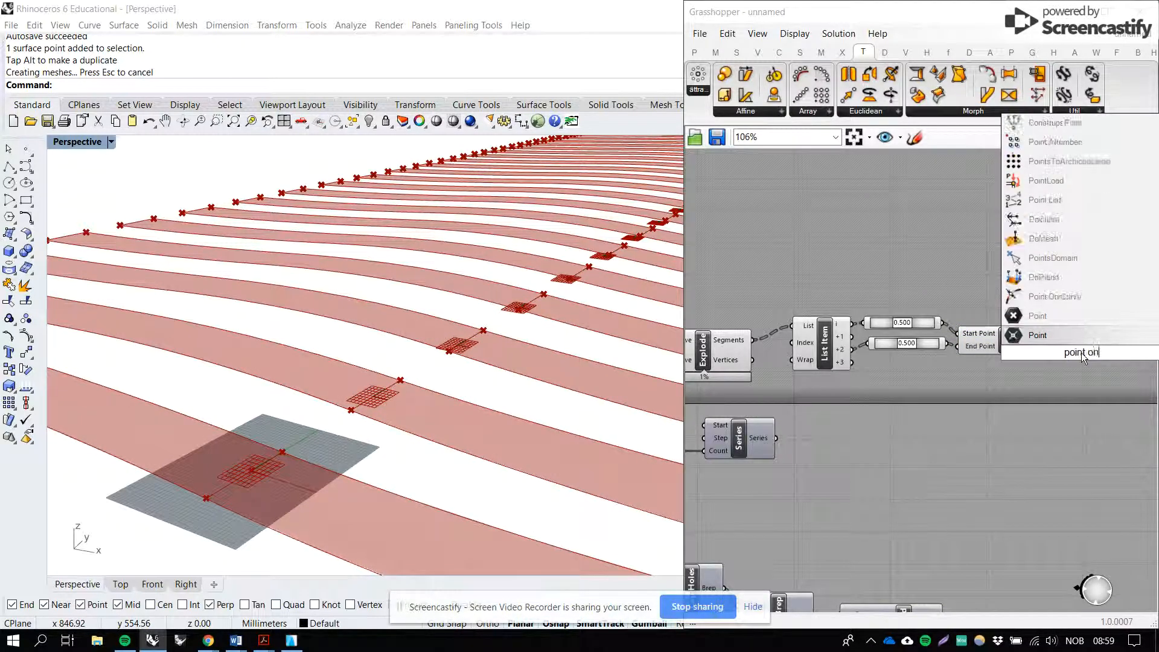
key("Up")
key("Up")
key("Up")
key("Return")
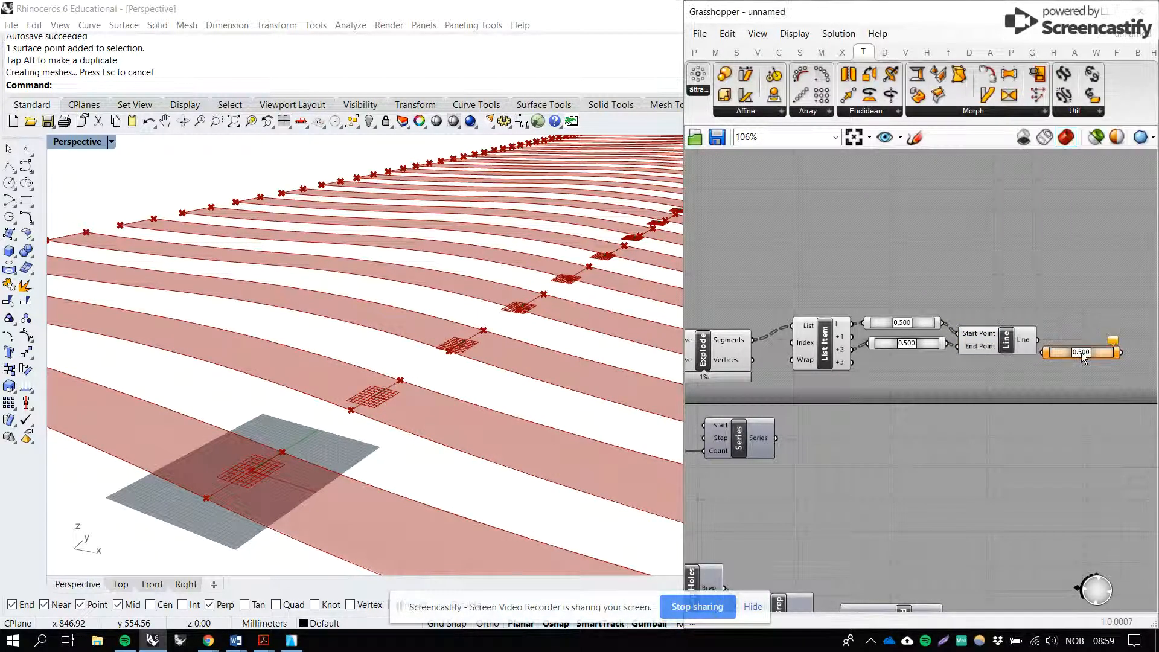
left_click_drag(1040, 342, 1048, 352)
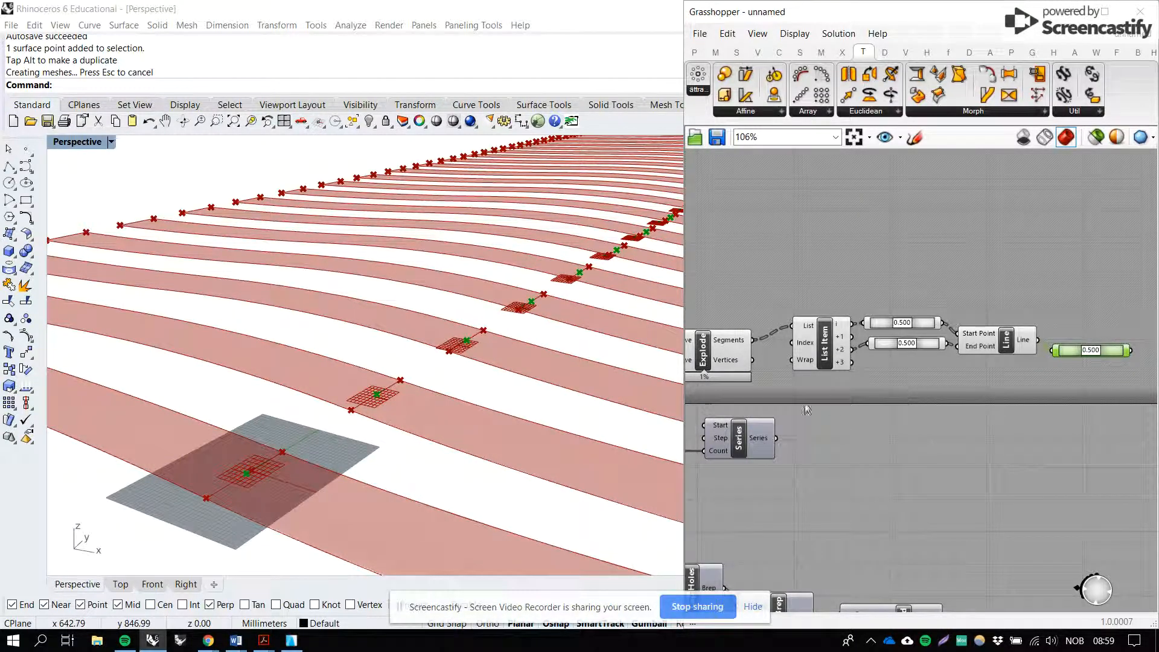
Step: Add a Text Tag 3D component, connecting the line's midpoint to Location and Series, moved beneath that Point On Curve, to Text
left_click_drag(753, 434, 1096, 409)
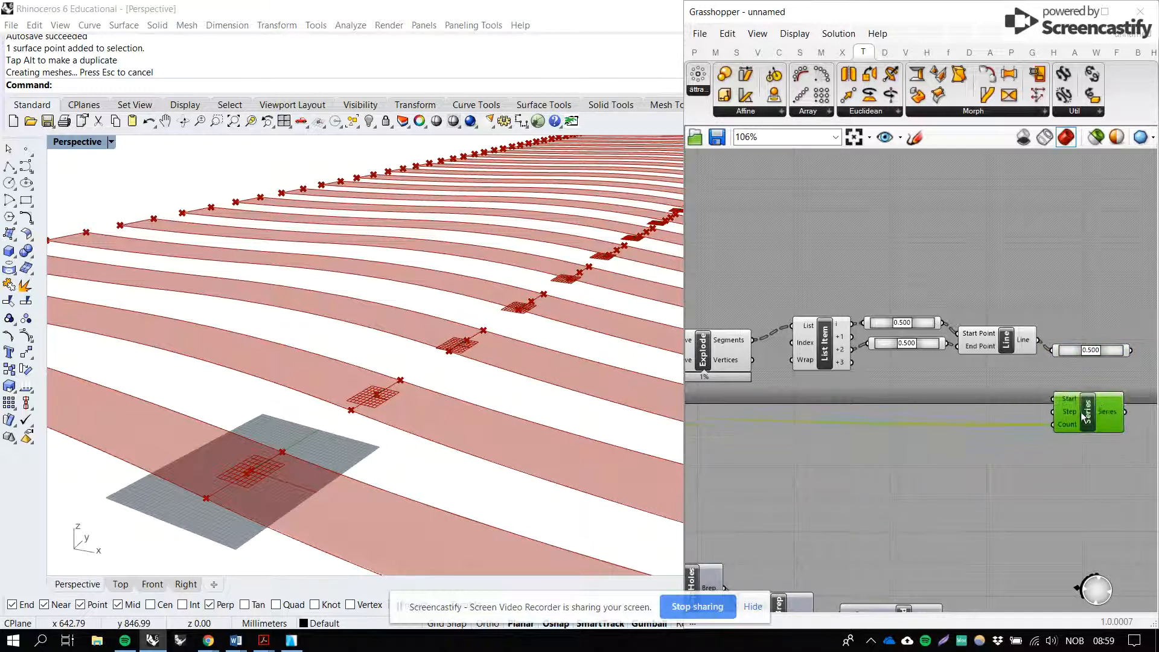
scroll(1081, 416, "up", 3)
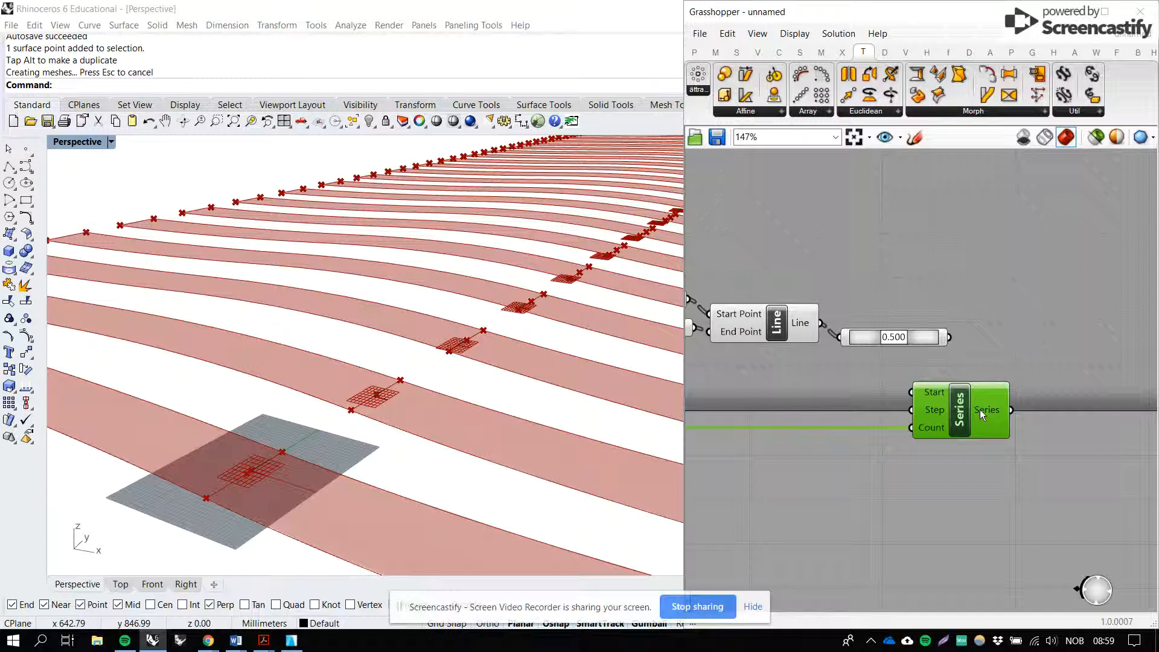
double_click(1026, 326)
type("texttag")
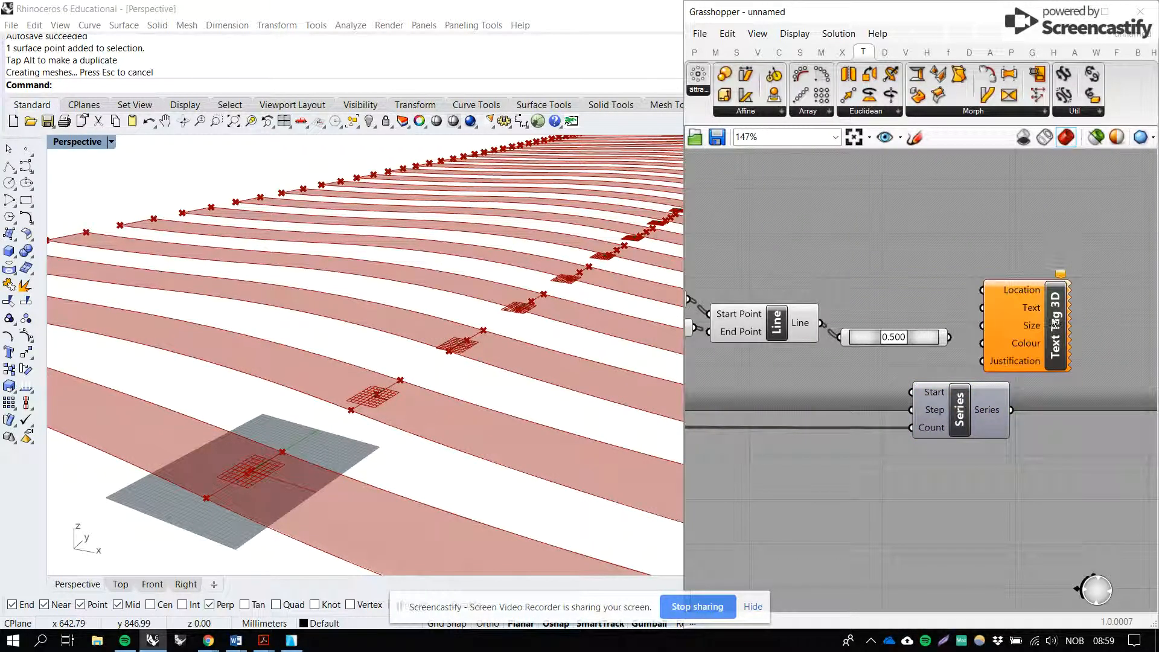
left_click_drag(1050, 318, 1078, 331)
left_click_drag(1002, 303, 1007, 303)
left_click_drag(1009, 405, 924, 397)
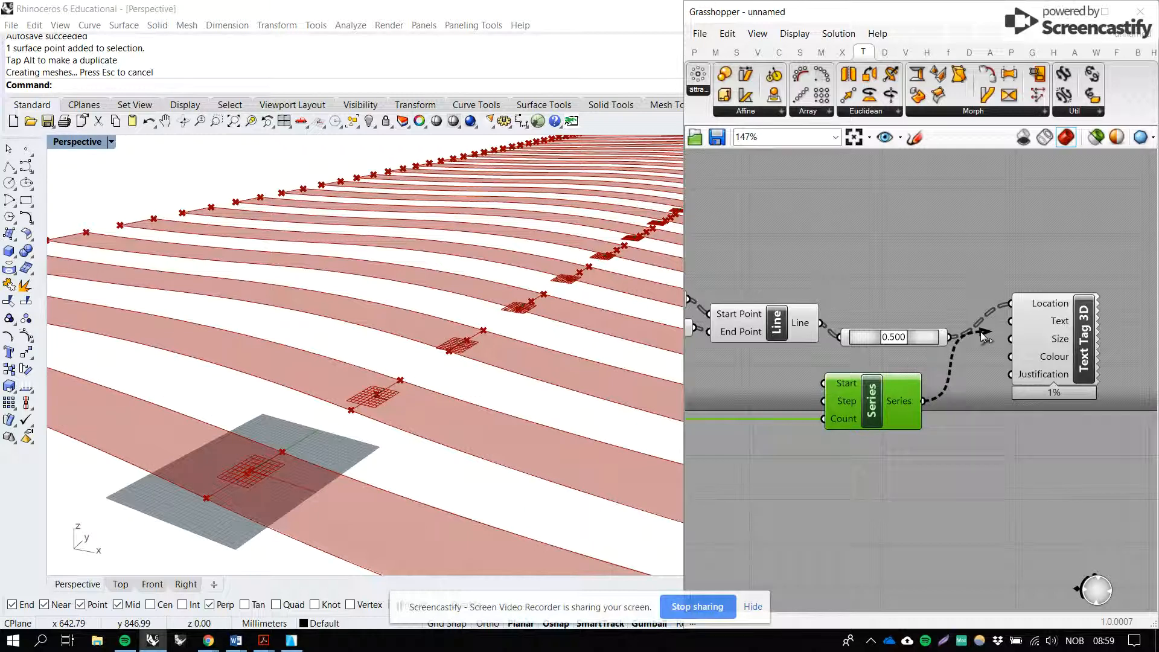
left_click_drag(1063, 367, 1064, 375)
Step: Flatten the Location input of Text Tag 3D
scroll(1021, 369, "up", 2)
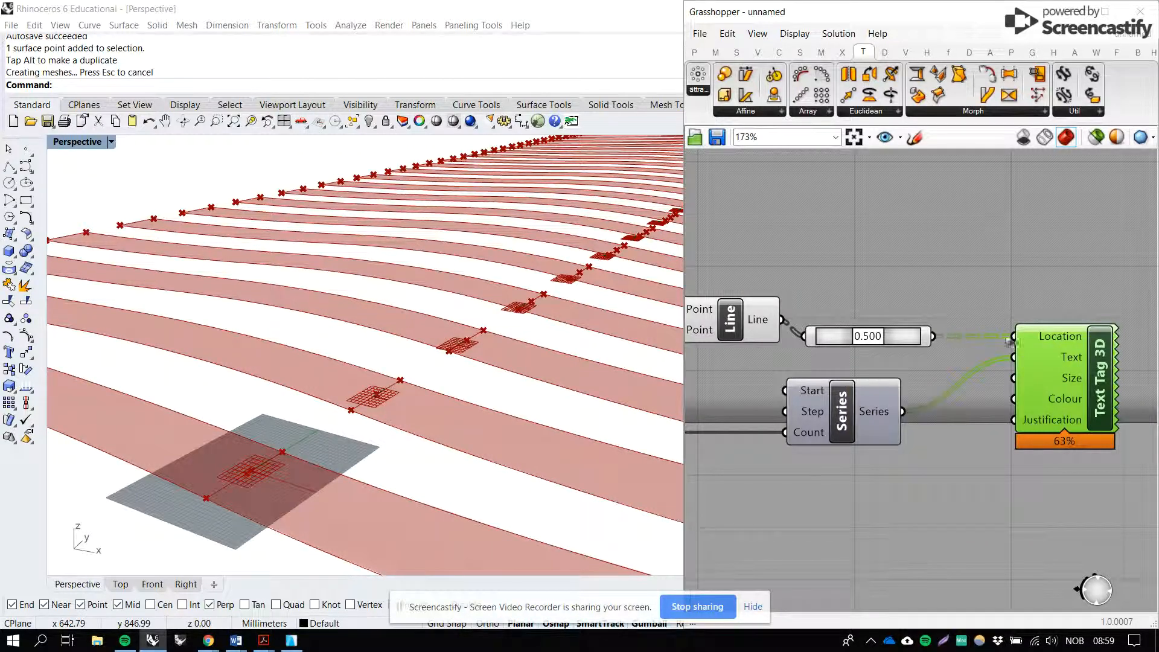
right_click(1042, 338)
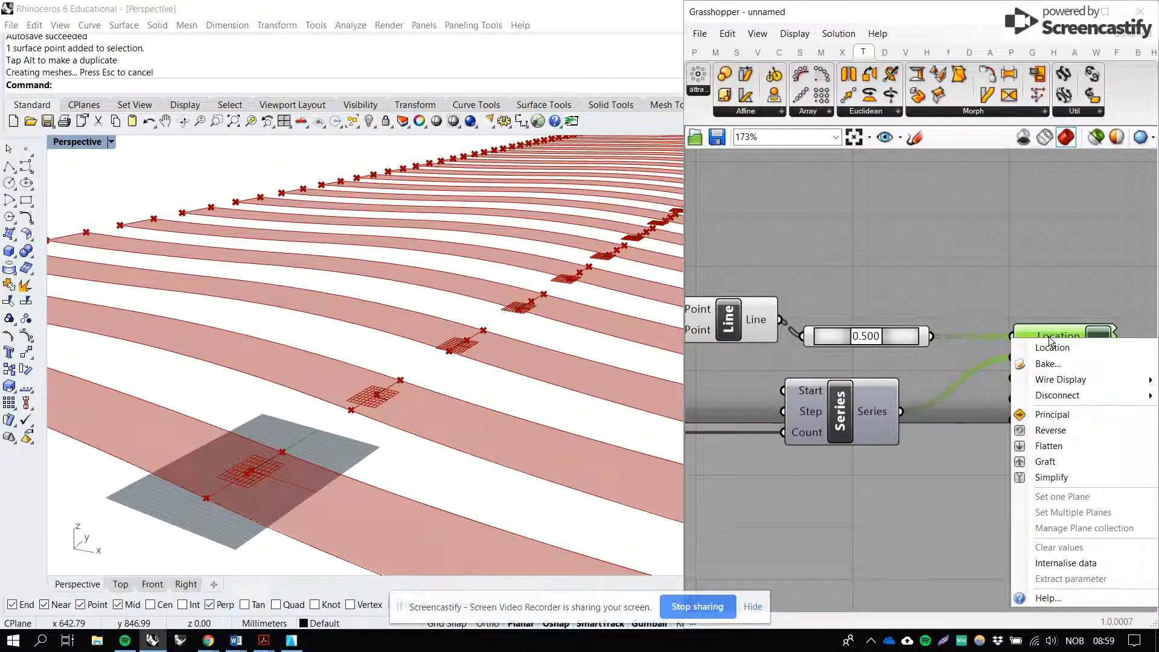
left_click(1050, 446)
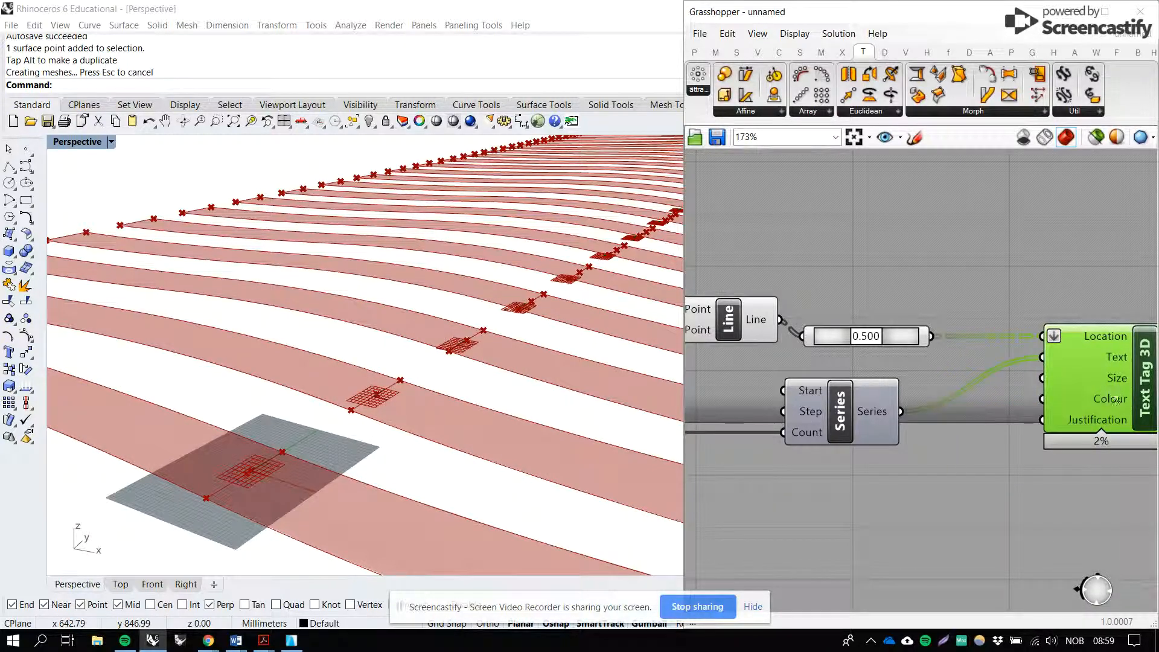
Step: Add a number slider set to 20 and connect it to Text Tag 3D's Size input
right_click_drag(297, 487, 280, 474, "shift")
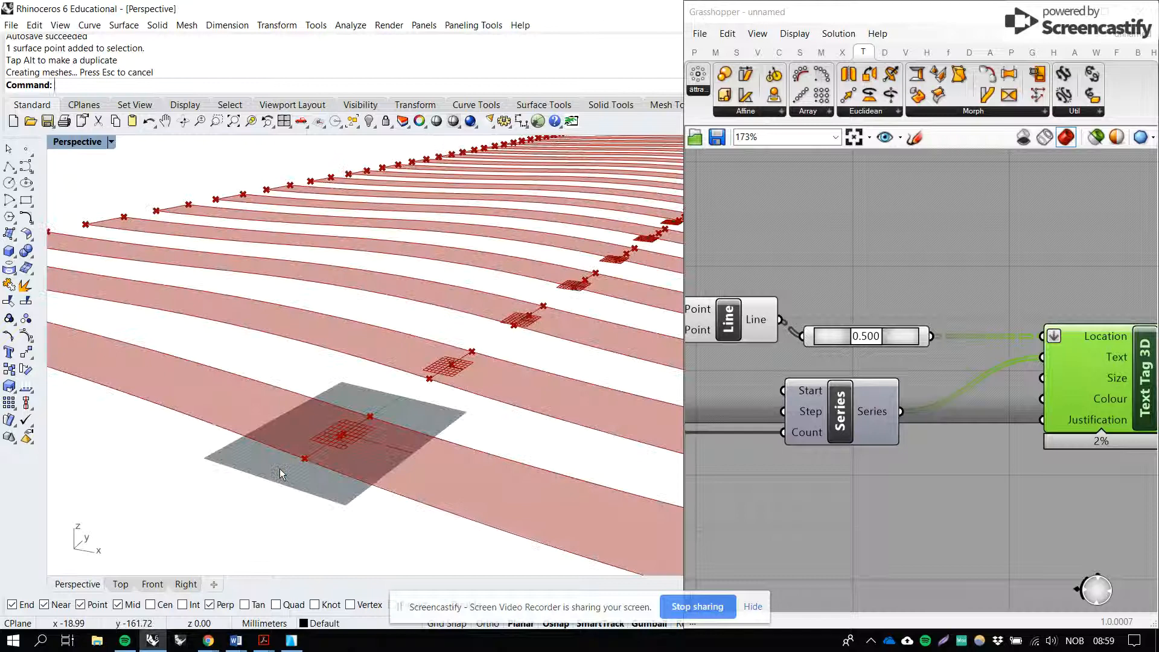
right_click_drag(353, 444, 346, 447, "shift")
double_click(894, 459)
type("20")
key("Return")
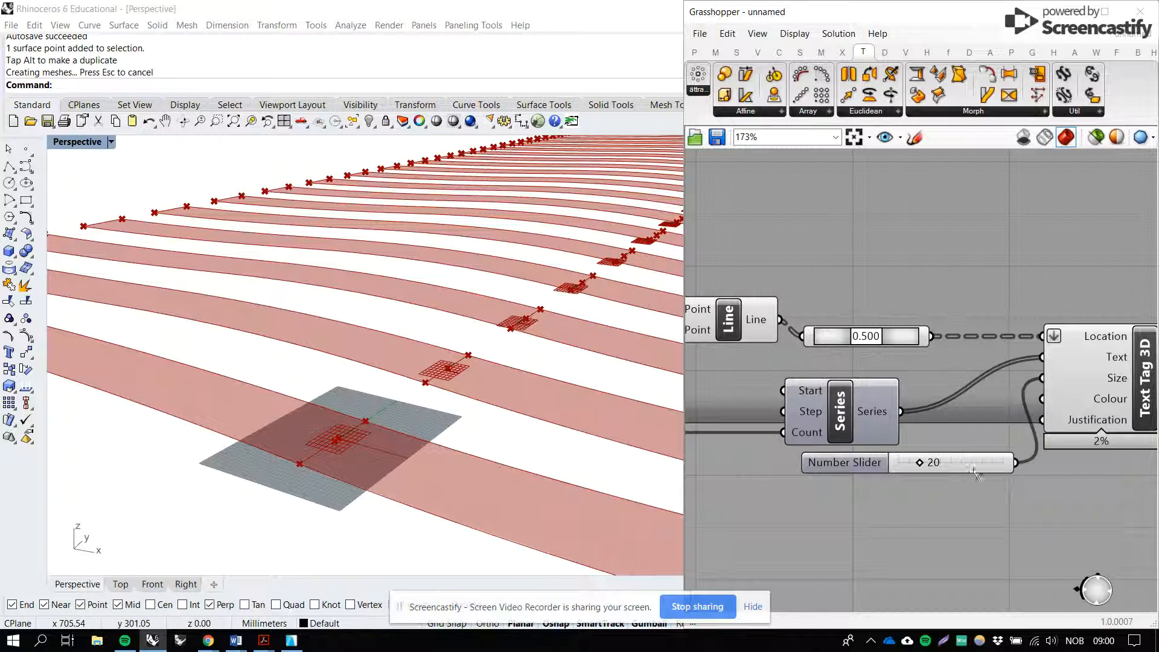
Step: Try a text size of 66, check the number tags along the strips, and set the size slider to 42
mouse_move(957, 465)
left_mouse_down()
mouse_move(1053, 462)
mouse_move(978, 472)
left_mouse_up()
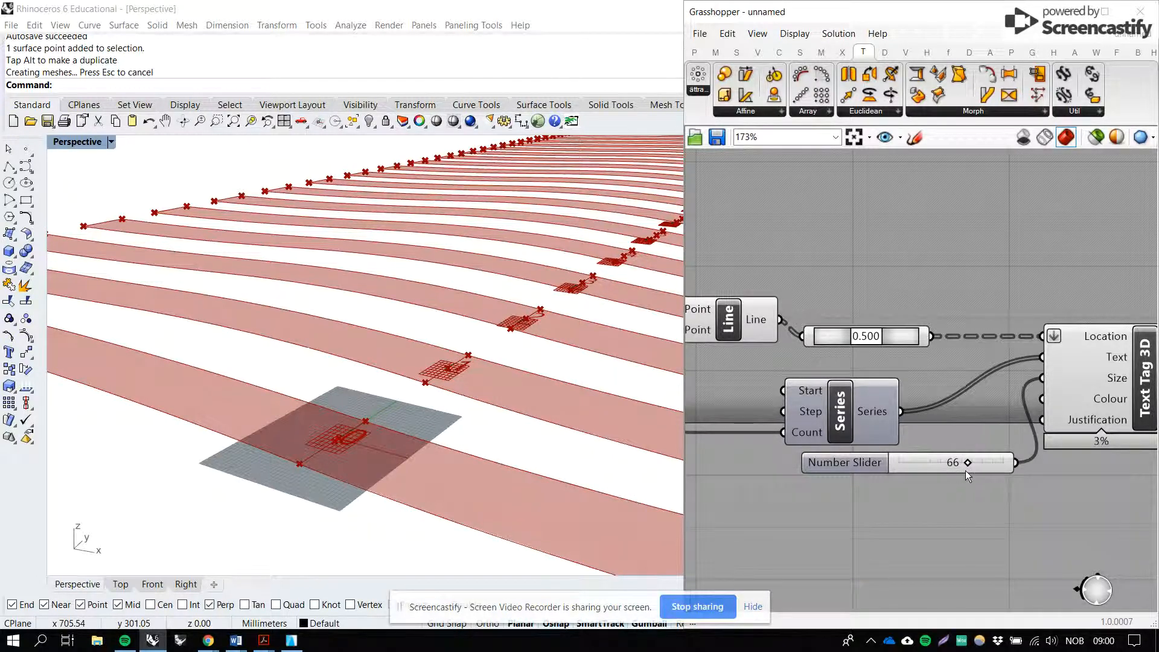
left_click(1067, 428)
mouse_move(520, 424)
right_mouse_down()
mouse_move(528, 419)
mouse_move(510, 433)
mouse_move(508, 415)
right_mouse_up()
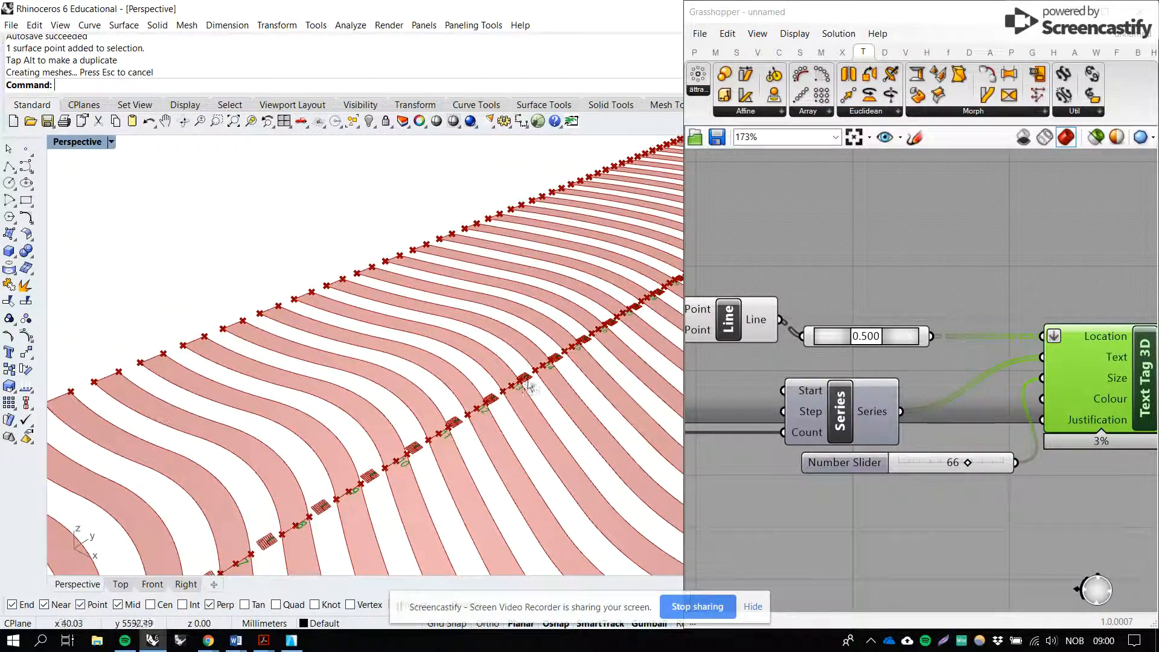
right_click_drag(536, 391, 358, 436)
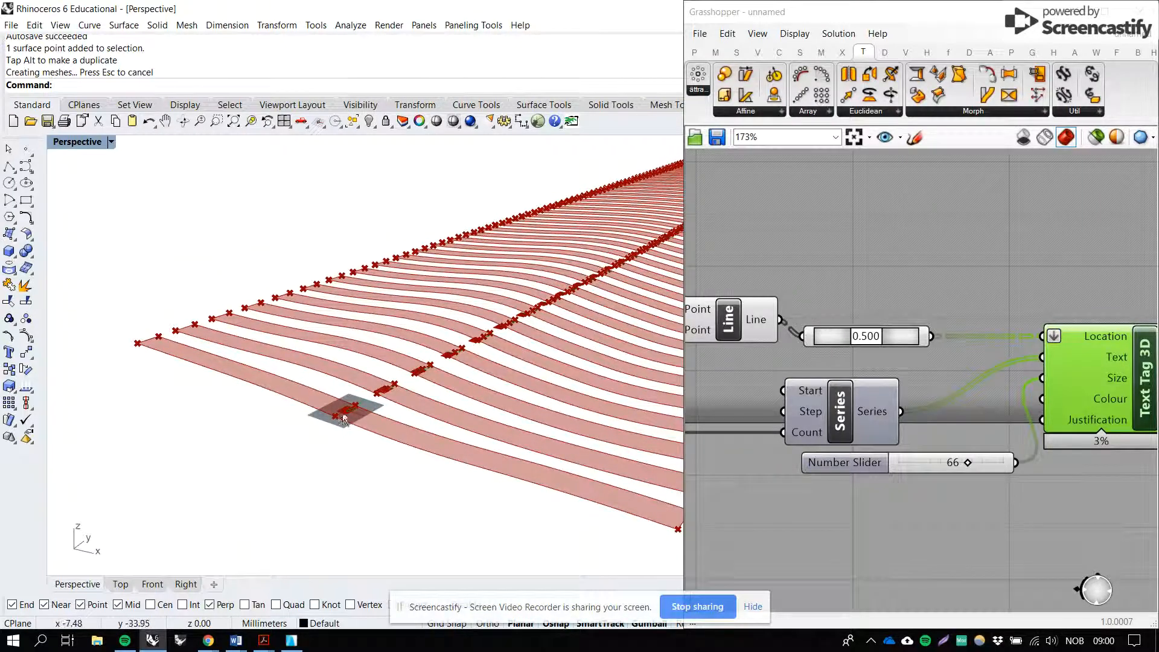
scroll(344, 419, "up", 3)
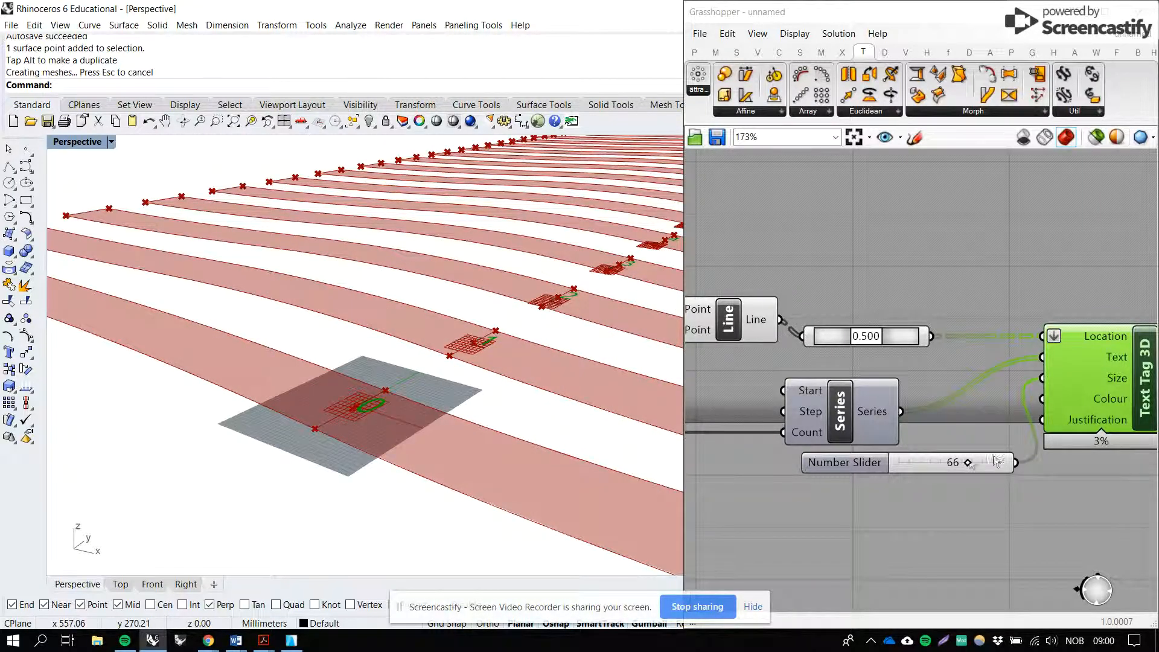
left_click_drag(969, 464, 947, 465)
right_click_drag(951, 471, 883, 477)
left_click_drag(1012, 408, 1029, 418)
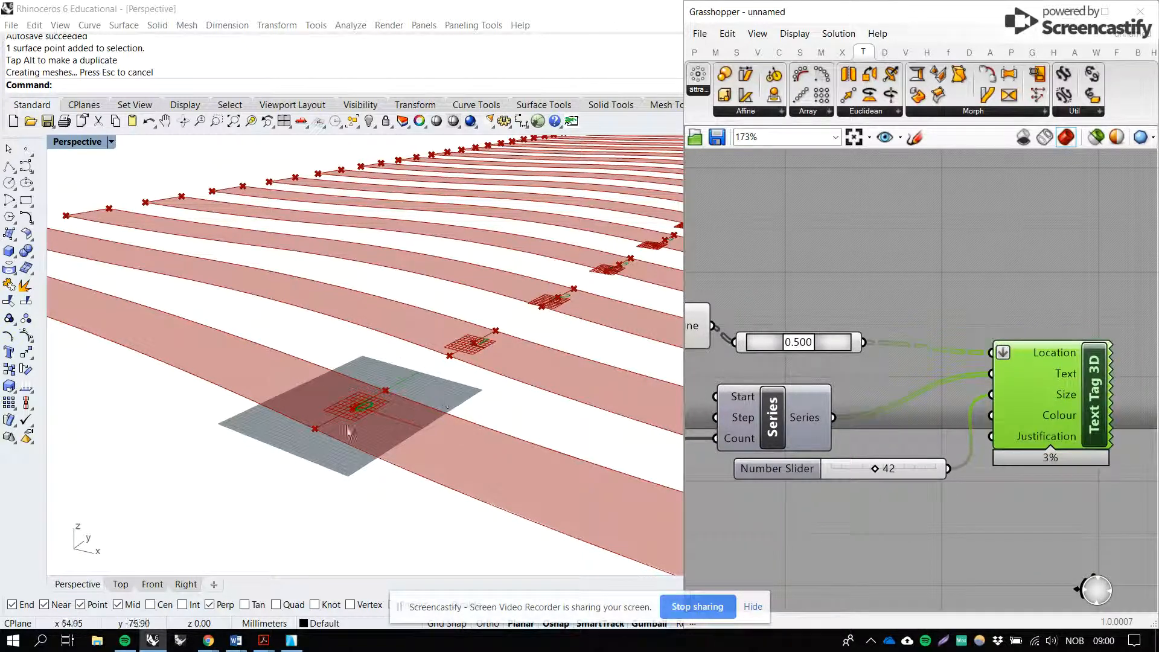
right_click_drag(363, 430, 295, 459, "shift")
Step: Bake the Text Tag 3D labels into the Rhino document and select one baked number to check it
left_click(942, 285)
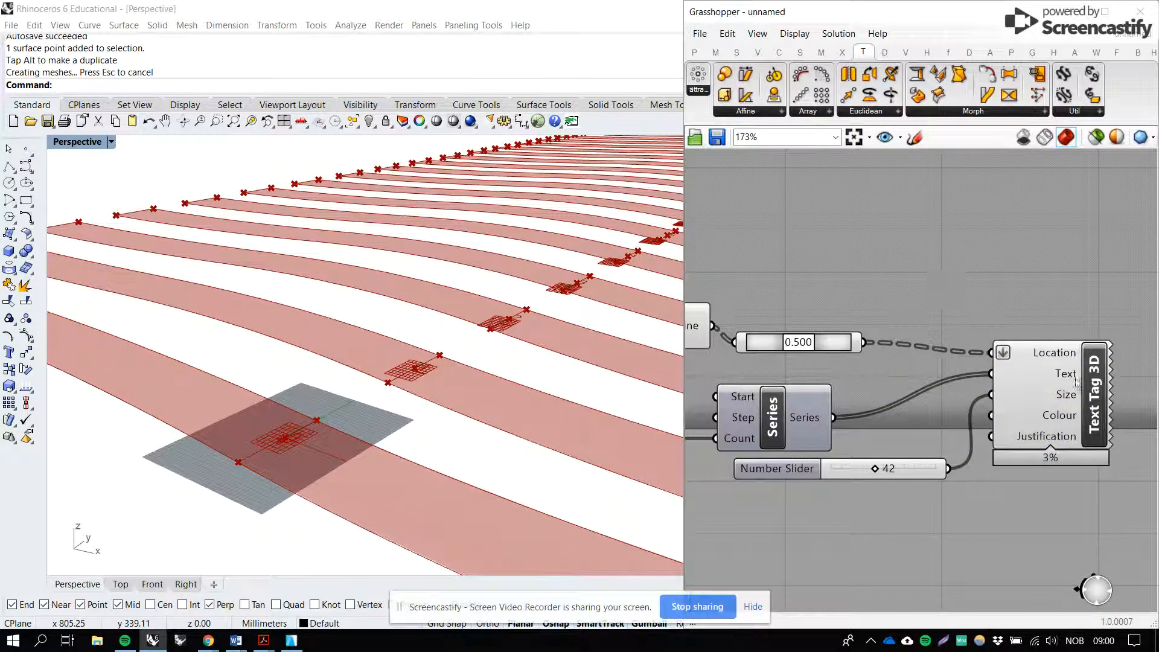
left_click(1095, 370)
right_click(1096, 368)
left_click(1041, 428)
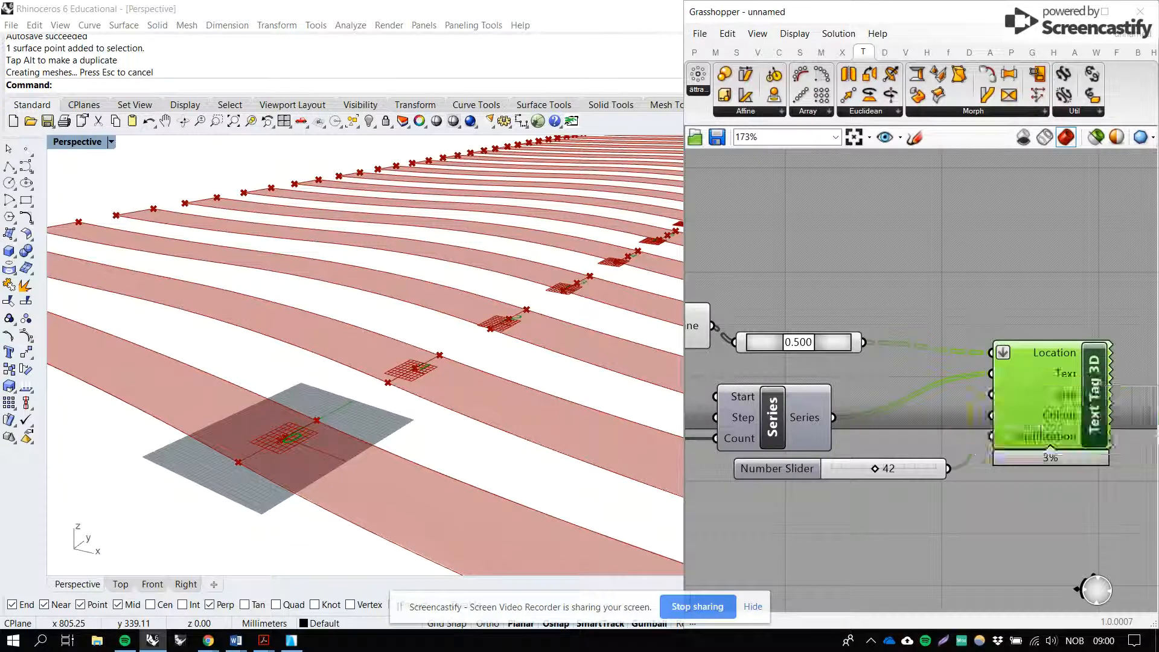
left_click(1066, 565)
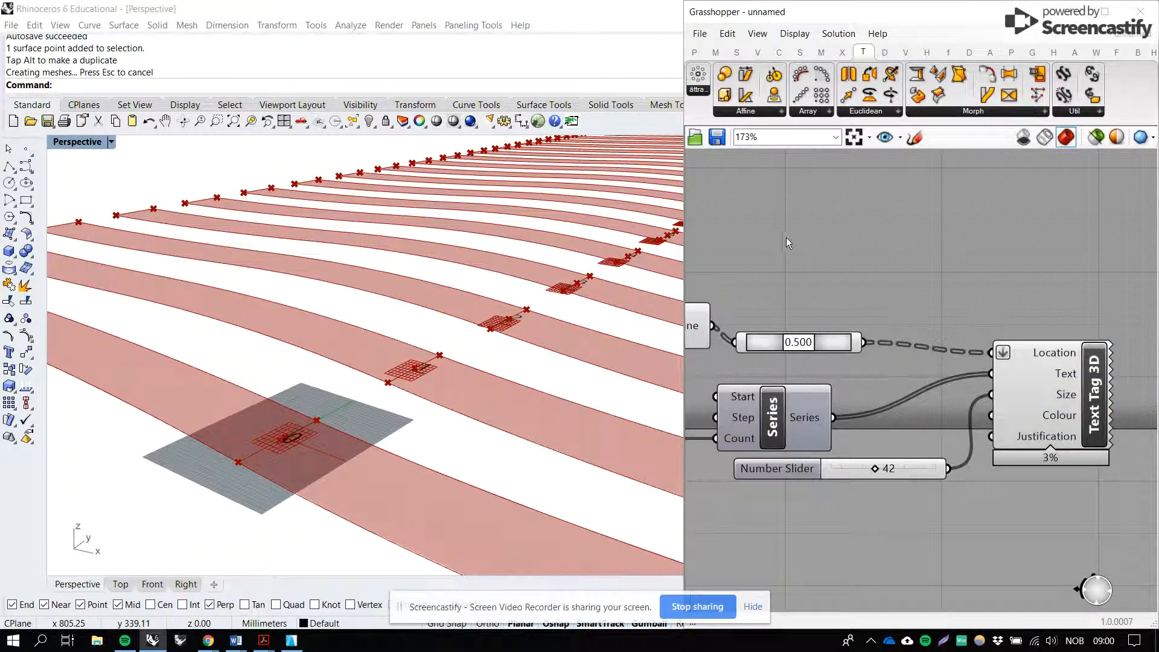
left_click(292, 434)
key("Escape")
Step: Bake the Orient component's flat strips into the Rhino document with the default attributes and view the whole row
right_click_drag(883, 310, 996, 310)
scroll(998, 312, "down", 4)
right_click_drag(808, 322, 1060, 312)
right_click_drag(730, 320, 906, 334)
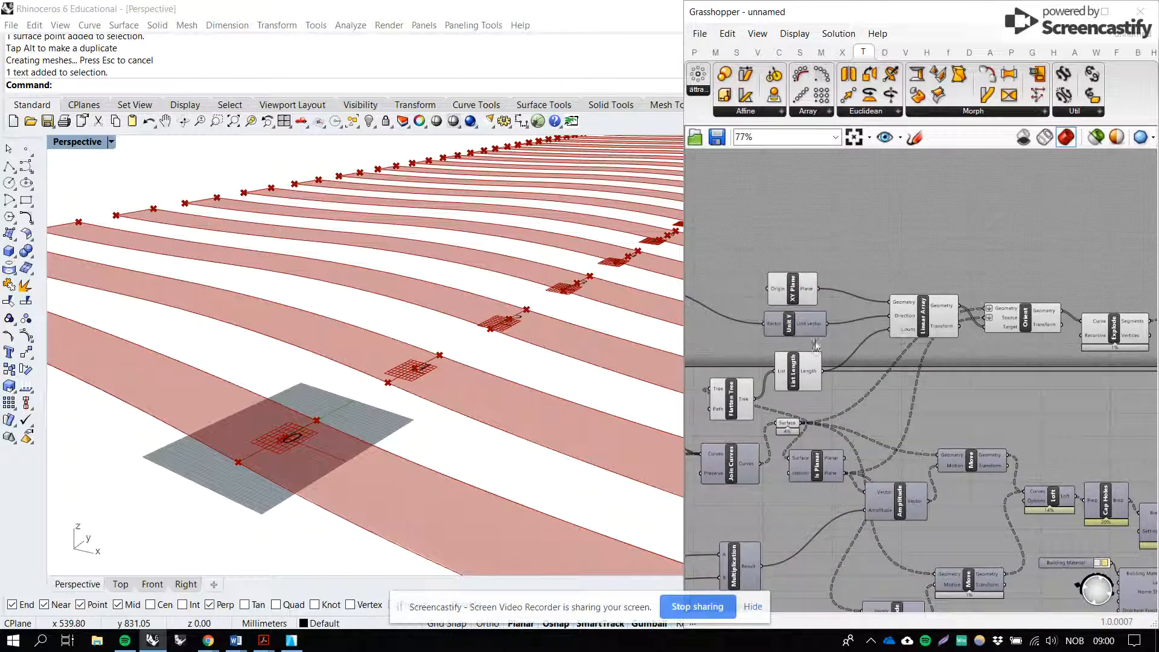
left_click(1009, 323)
scroll(1005, 326, "up", 2)
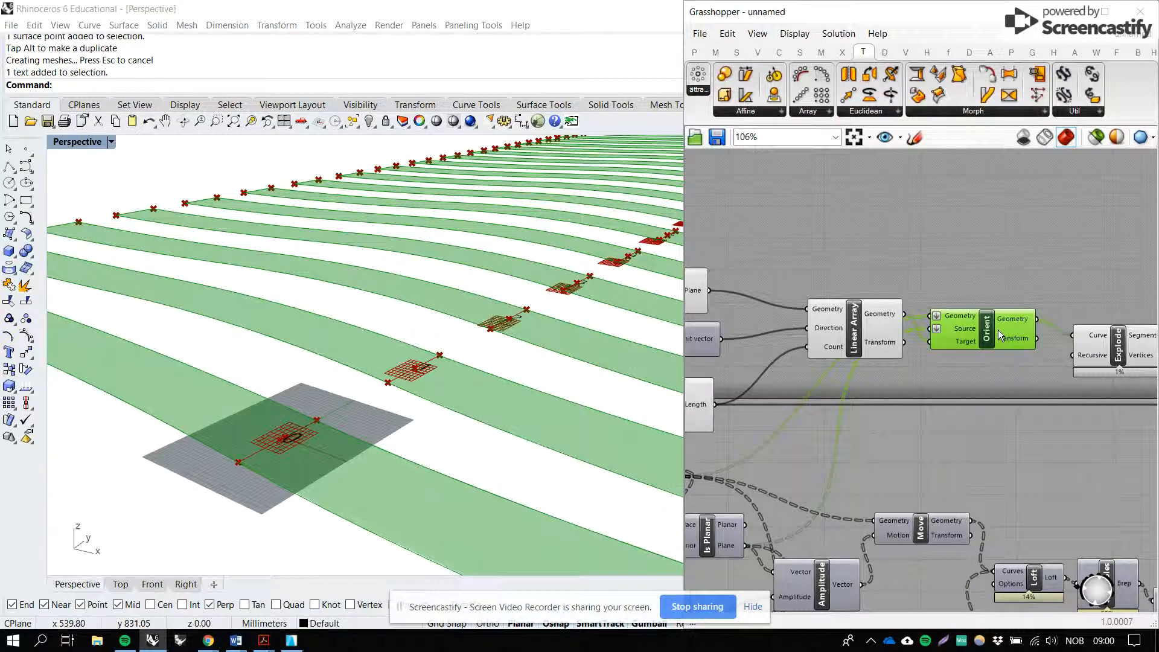
right_click(992, 336)
left_click(1012, 390)
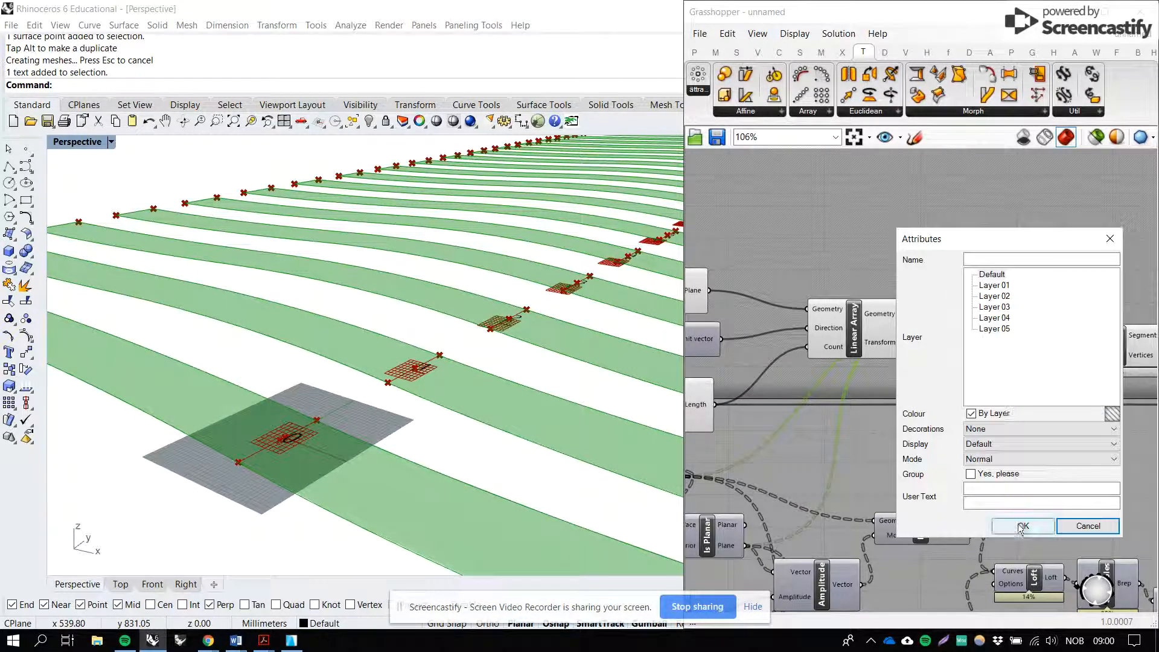
left_click(1018, 527)
left_click(1018, 526)
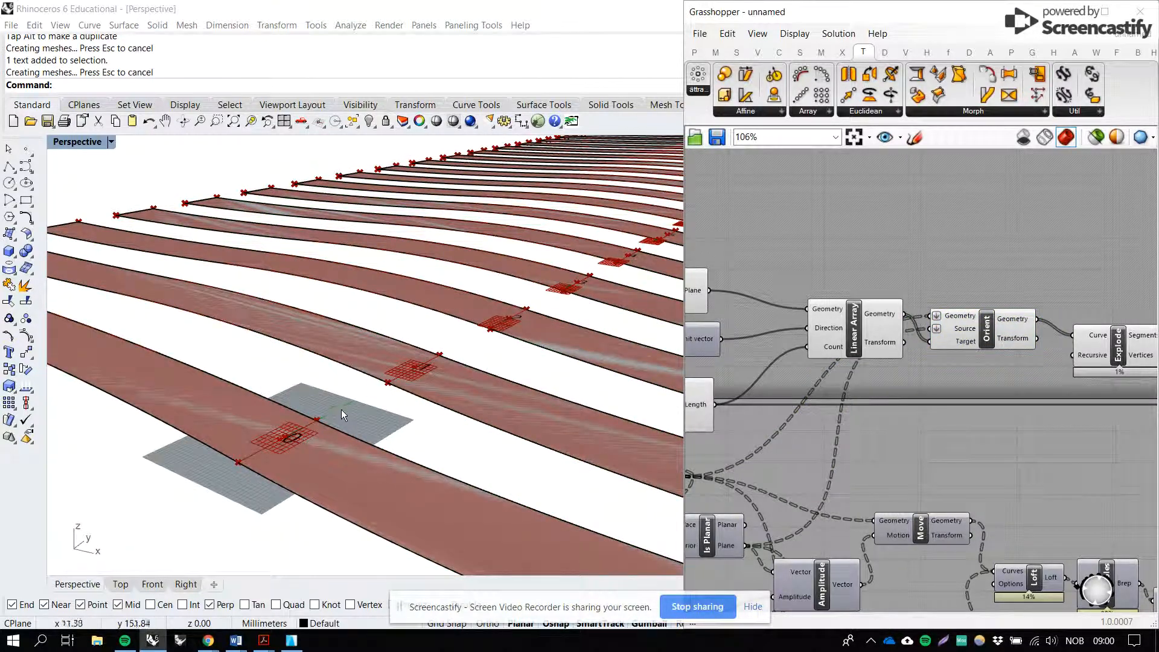
scroll(341, 415, "down", 5)
right_click_drag(342, 414, 474, 401)
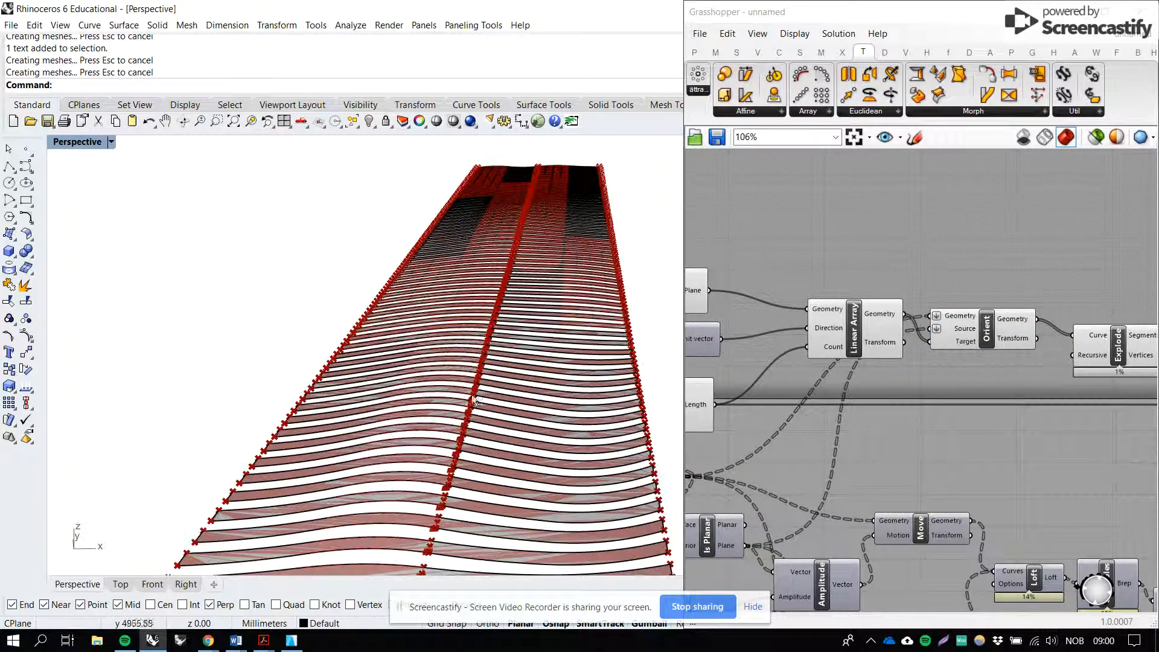
Step: Select all the baked strips with their number labels and move them along X, clear of the Grasshopper preview
scroll(474, 400, "down", 5)
left_click_drag(340, 230, 597, 460)
left_click_drag(511, 346, 354, 330)
key("Escape")
Step: Inspect the baked number labels on the moved strips, selecting the number 0 on the first strip
scroll(270, 450, "up", 7)
scroll(224, 512, "up", 5)
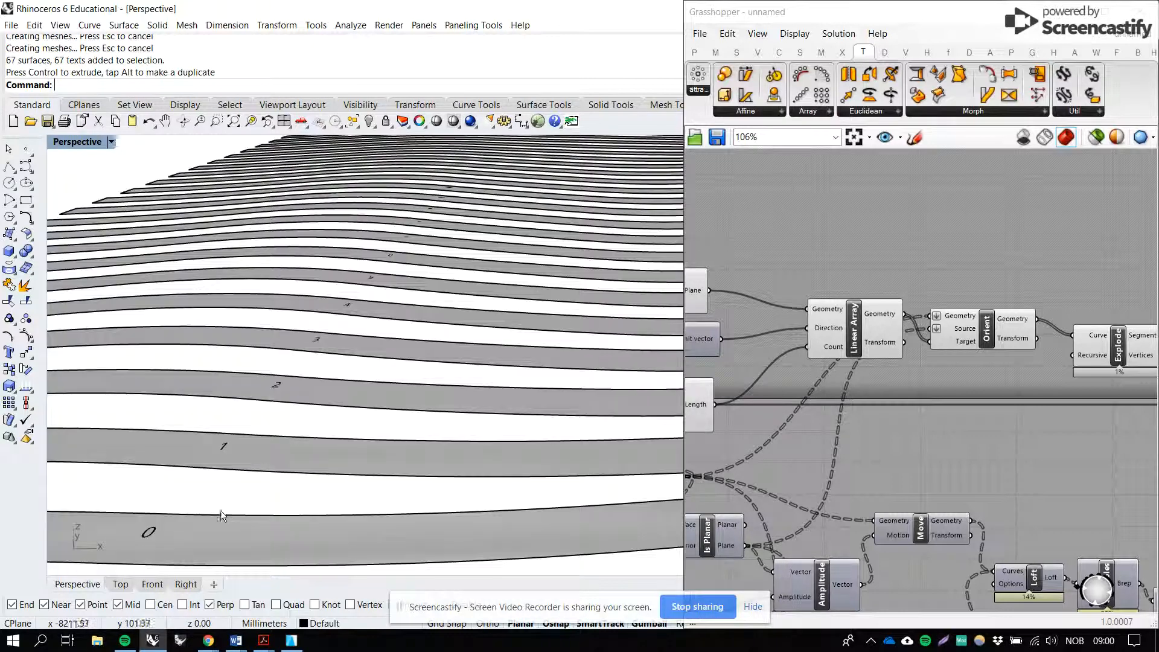
left_click(166, 544)
left_click(205, 563)
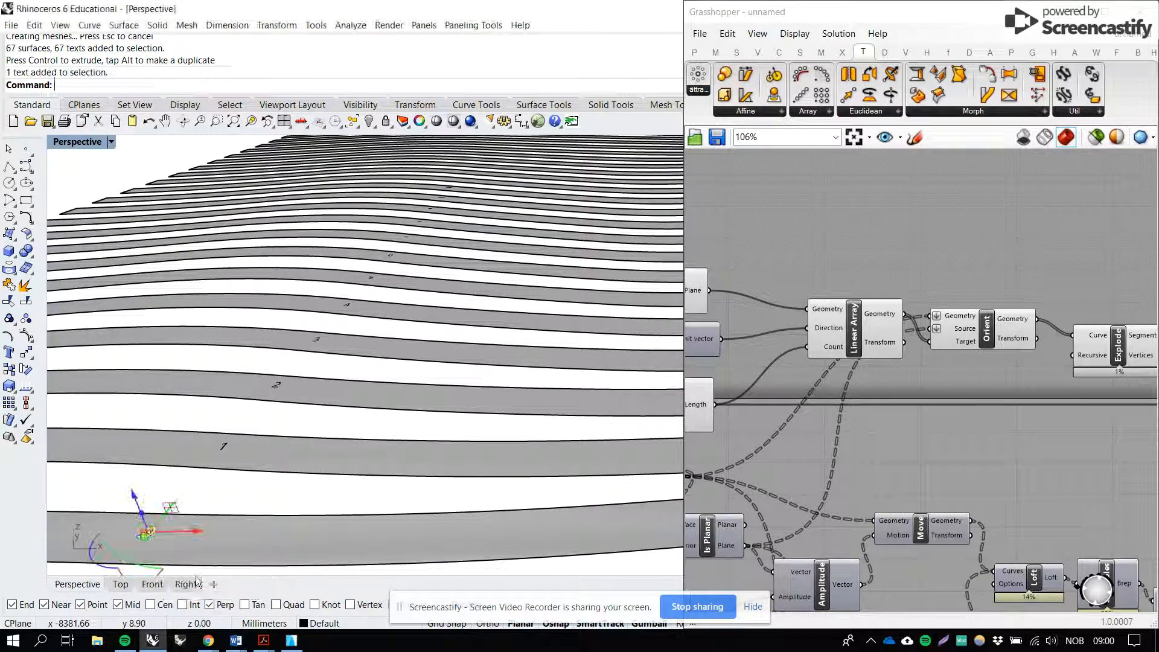
right_click_drag(214, 490, 248, 477, "shift")
scroll(371, 469, "down", 6)
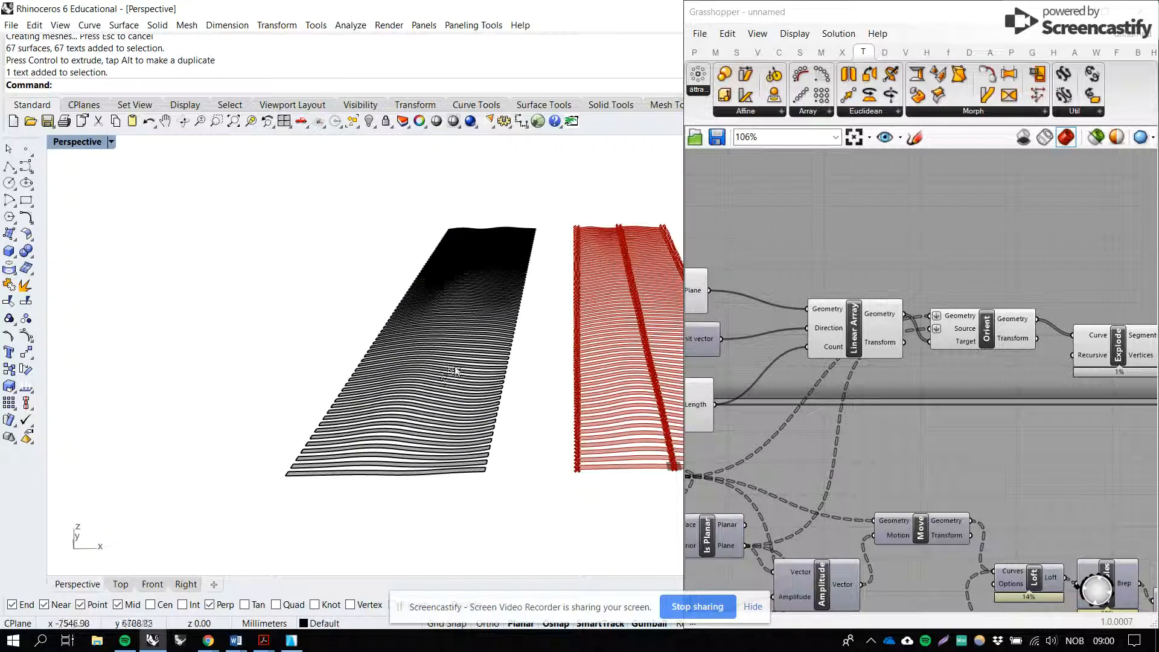
Step: Add a Curve parameter above the Orient component and connect Orient's Geometry output to it
scroll(465, 409, "up", 1)
right_click_drag(997, 328, 852, 361)
left_click(960, 332)
scroll(806, 361, "up", 2)
left_click_drag(851, 361, 867, 356)
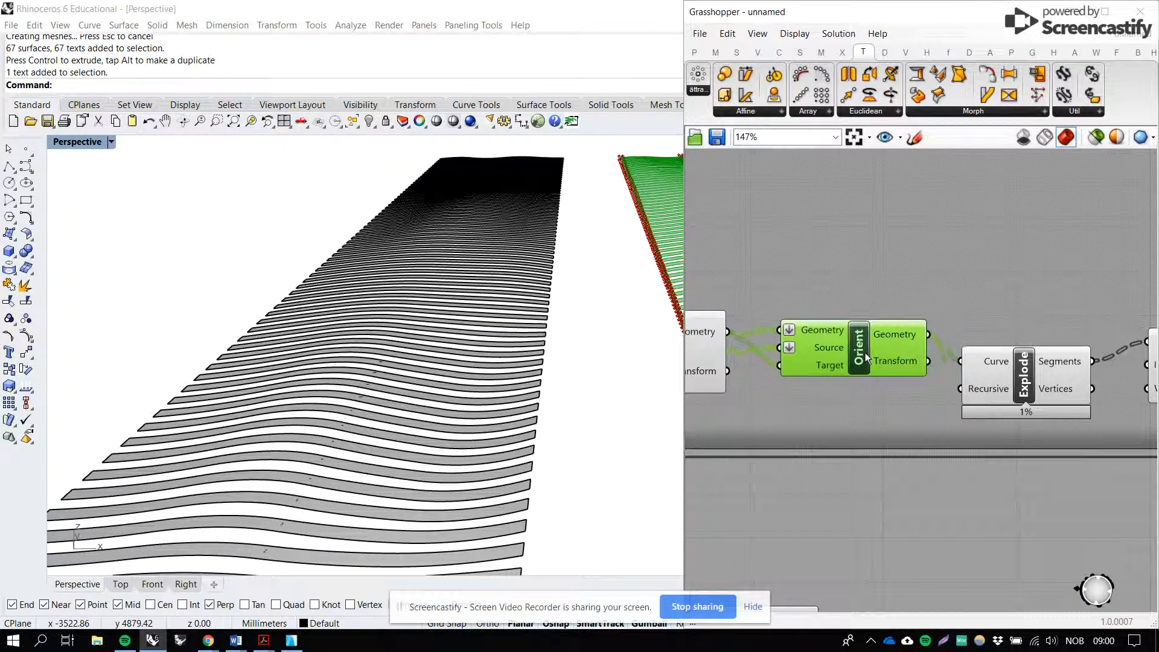
double_click(911, 252)
type("crv")
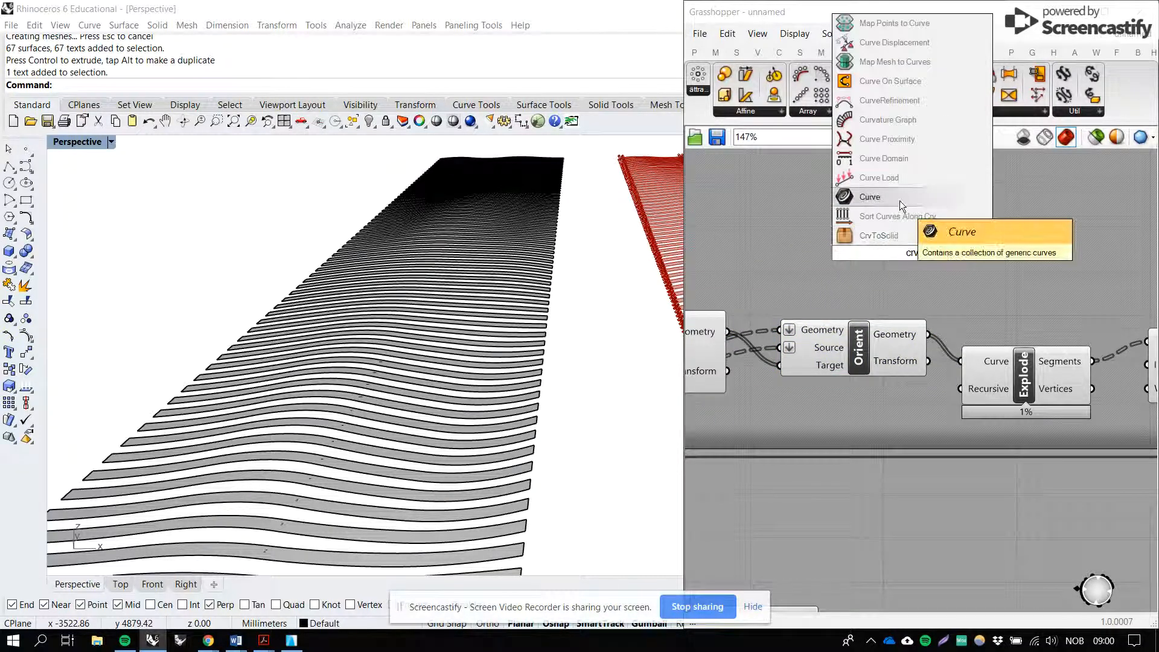
left_click(899, 200)
left_click(911, 255)
Step: Bake the Curve parameter's strip outlines into the Rhino document with the default attributes
right_click(912, 255)
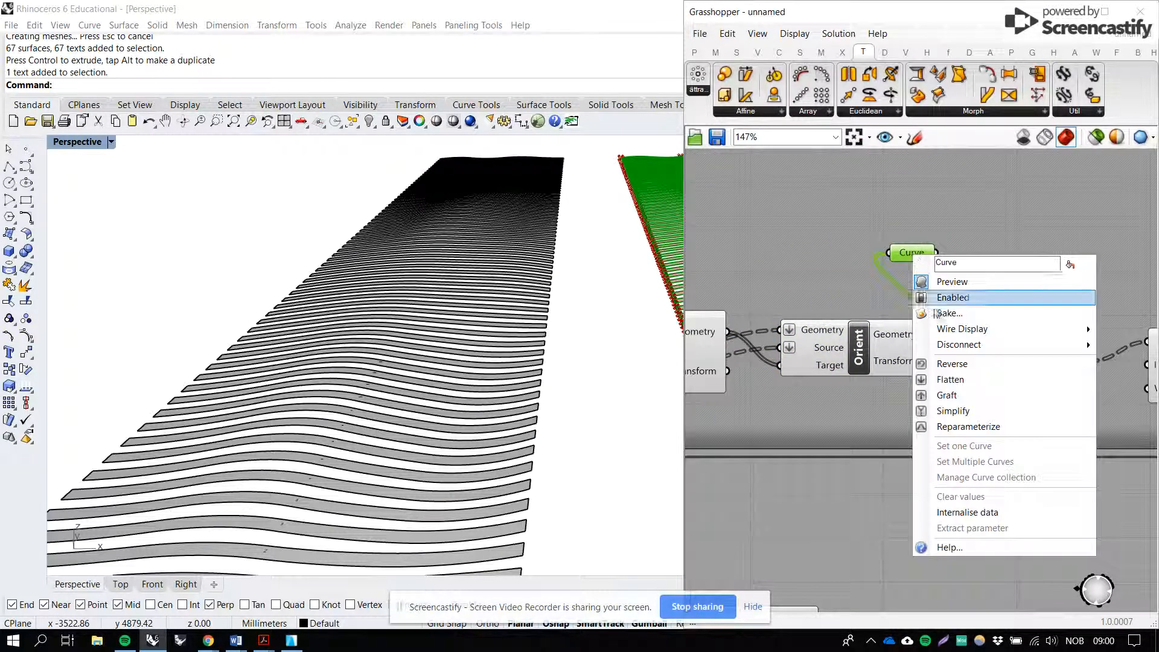
left_click(943, 312)
left_click(954, 447)
Step: Select the baked outline curves and move them along X to the free side of the preview, opposite the baked surfaces
right_click_drag(605, 390, 562, 428, "shift")
scroll(473, 393, "down", 5)
left_click_drag(641, 197, 461, 419)
scroll(512, 325, "down", 3)
left_click_drag(509, 319, 611, 320)
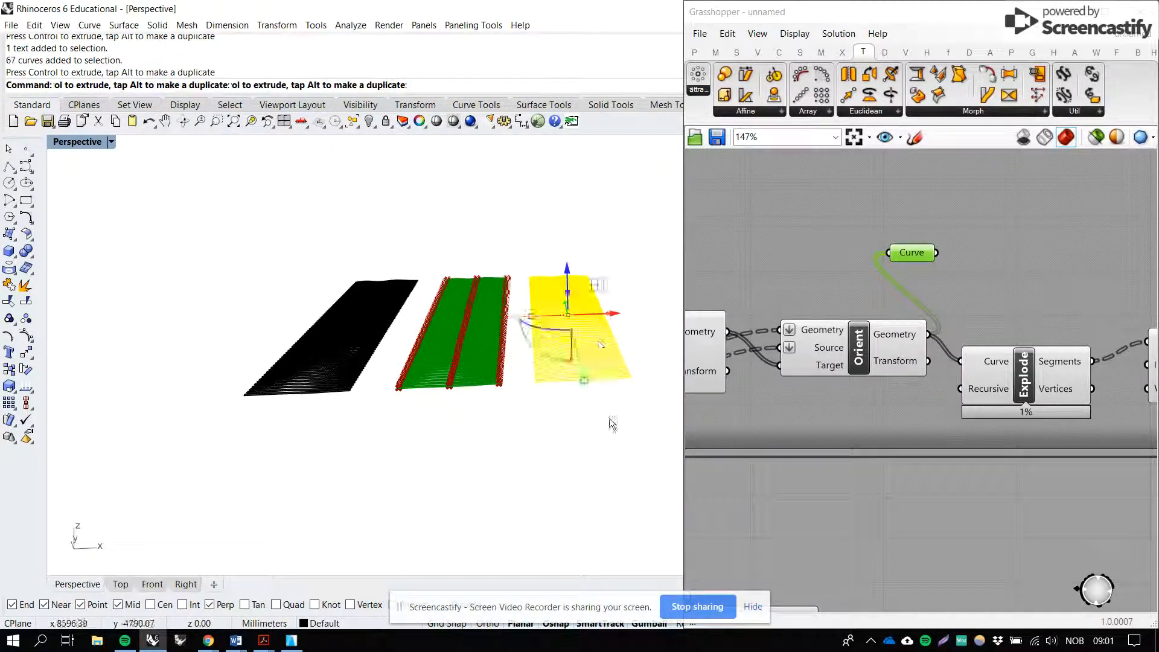
left_click(611, 421)
Step: Bake another set of number labels from the Text Tag 3D component into the Rhino document
scroll(588, 385, "up", 6)
scroll(594, 388, "up", 4)
scroll(564, 388, "down", 4)
right_click_drag(564, 387, 552, 409)
scroll(550, 409, "down", 6)
right_click_drag(964, 286, 749, 297)
right_click_drag(940, 320, 737, 320)
right_click_drag(1021, 323, 272, 260)
right_click(989, 361)
Step: Select the newly baked number labels and move them along X onto the baked outline curves
left_click_drag(272, 259, 344, 483)
left_click_drag(356, 350, 604, 384)
scroll(603, 386, "up", 8)
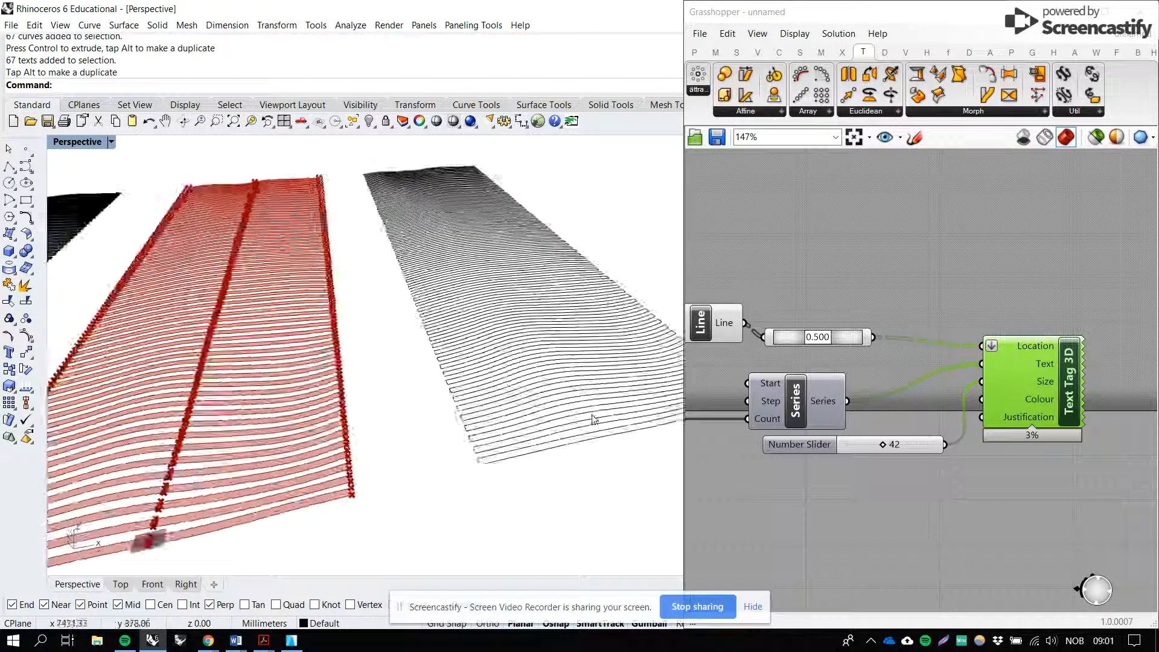
scroll(589, 457, "down", 10)
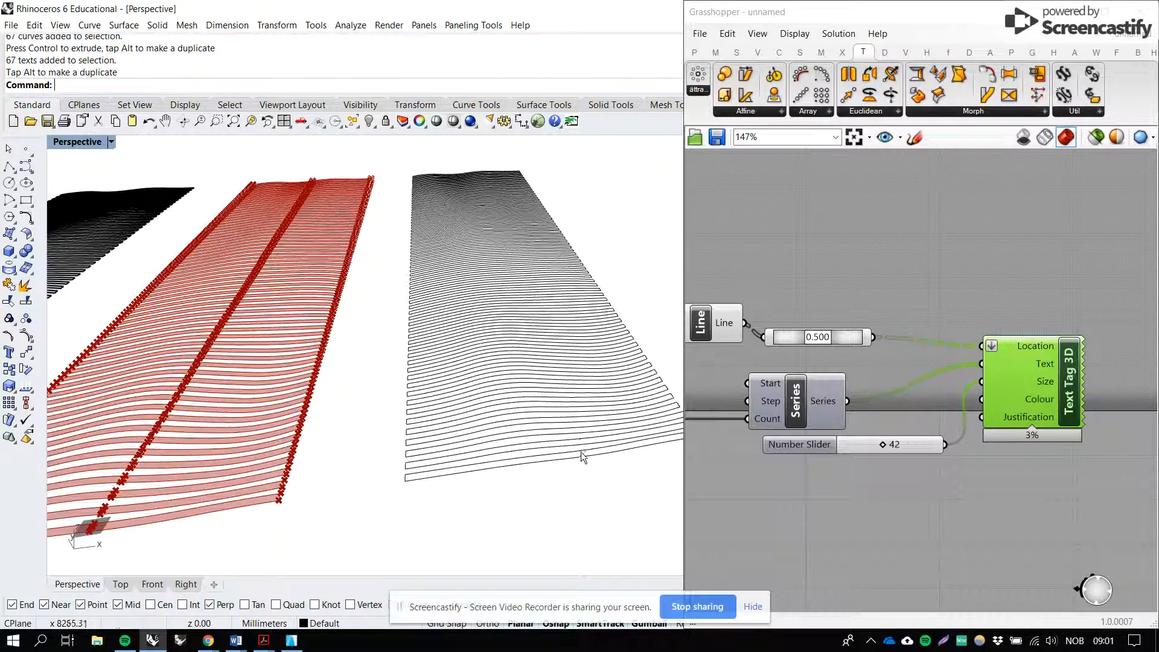
Step: Explode all the number labels on the outline strips into curves
left_click_drag(463, 141, 546, 531, "shift")
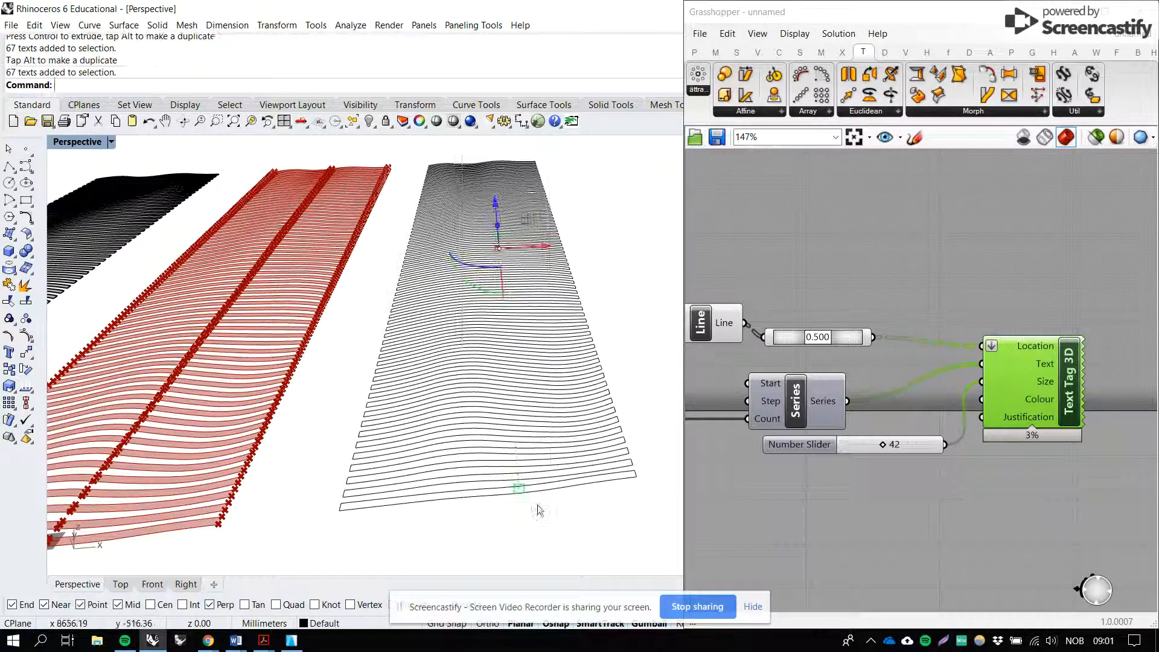
key("Return")
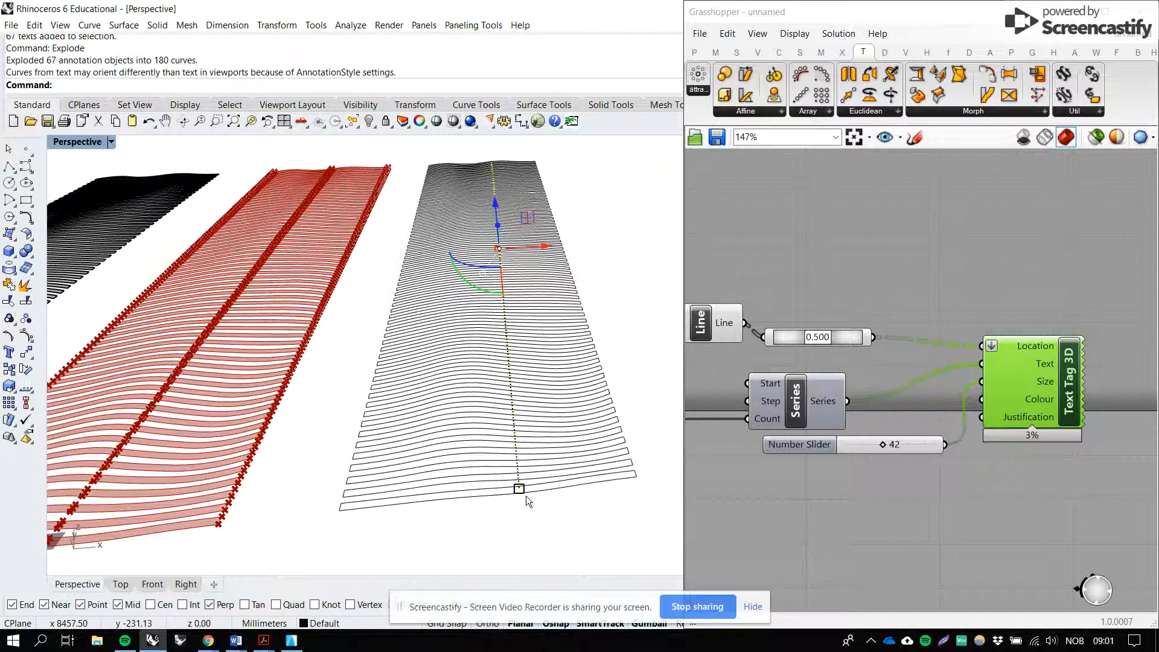
scroll(519, 504, "up", 8)
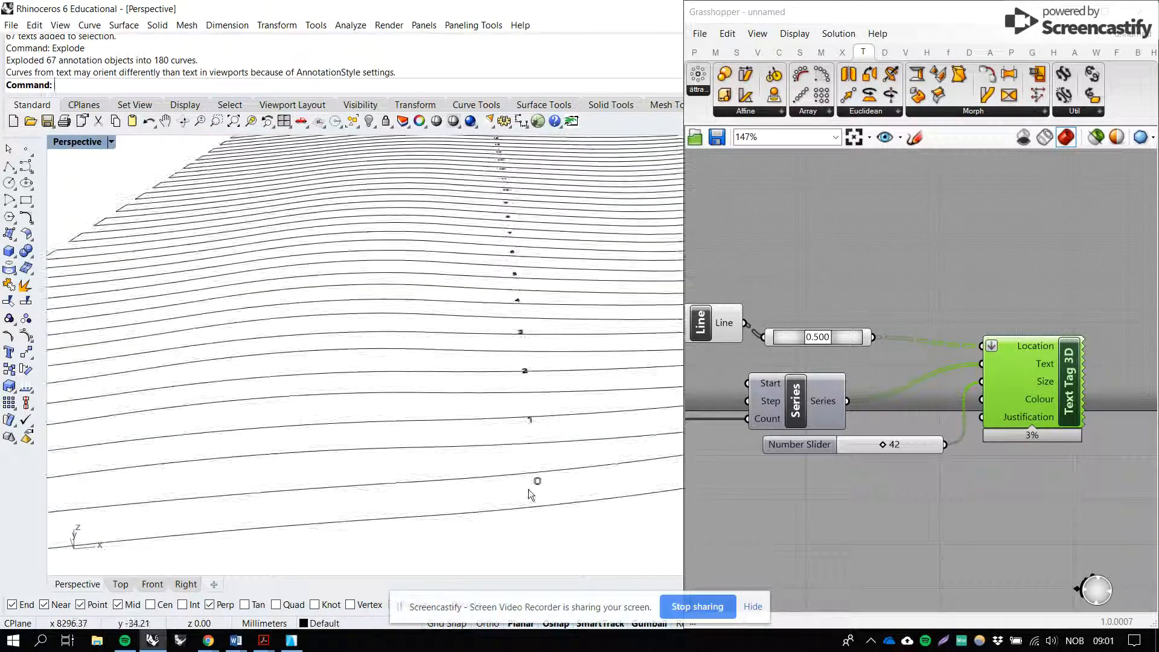
Step: Select the exploded number 0 on the first outline strip and zoom to it to check its curves
left_click(534, 488)
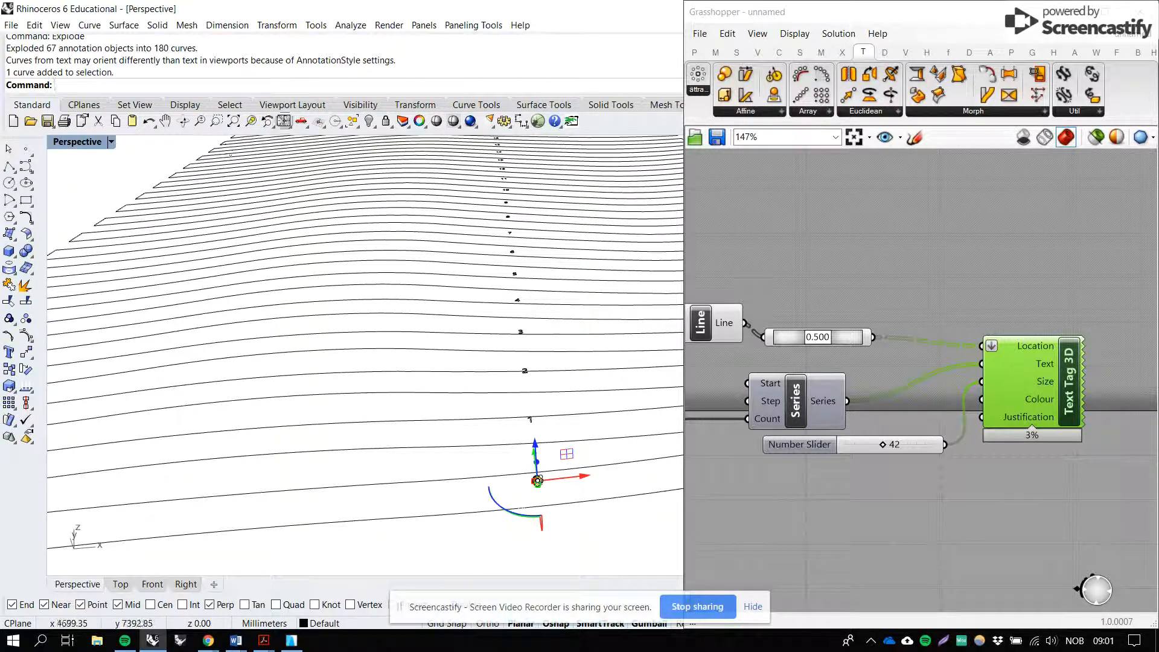
left_click(251, 121)
scroll(479, 348, "down", 5)
right_click_drag(490, 265, 489, 300)
scroll(485, 367, "down", 8)
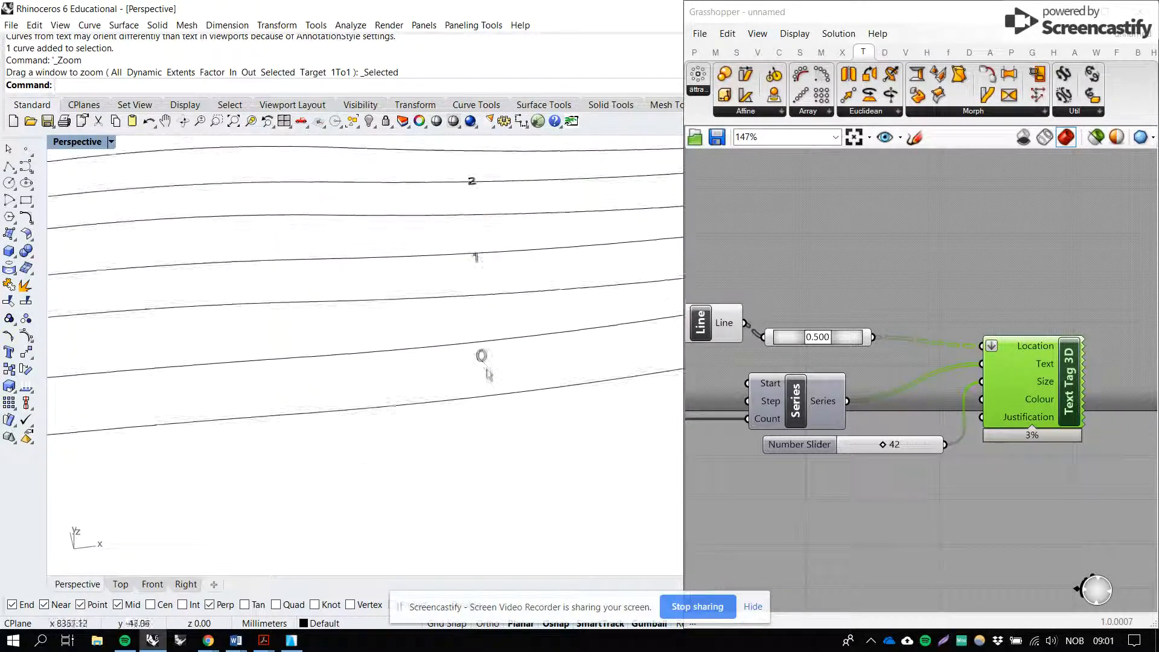